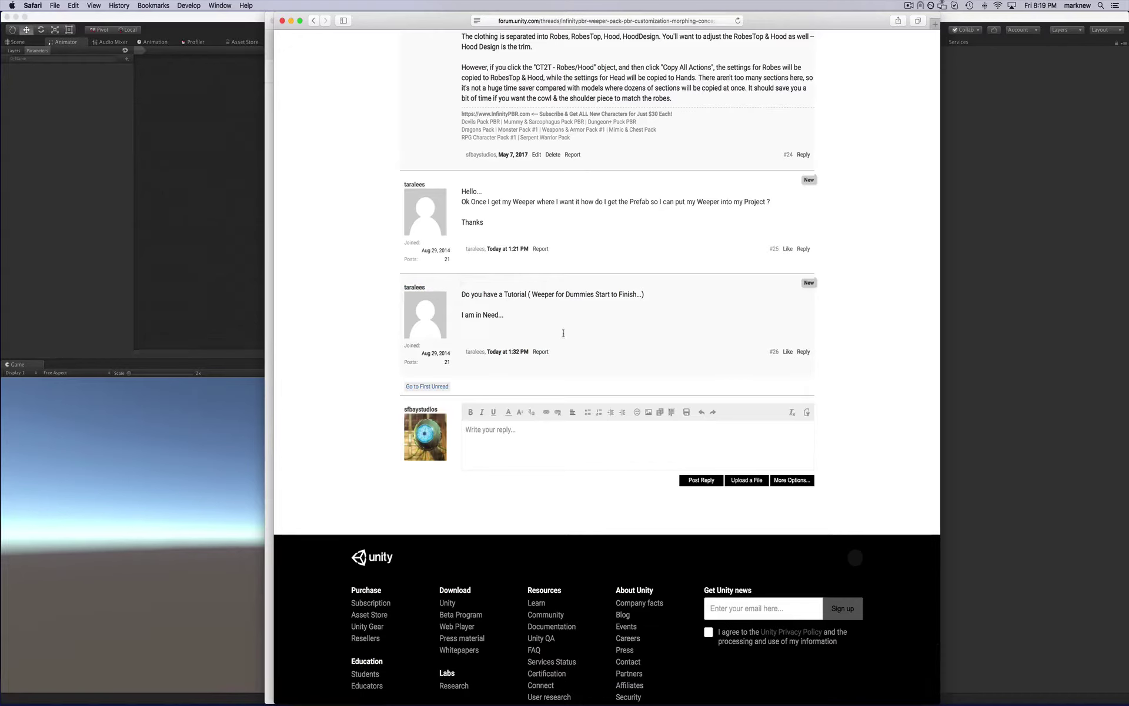
# - Highlight the forum post asking for a start-to-finish Weeper tutorial
pyautogui.moveTo(461, 295); pyautogui.dragTo(645, 296)
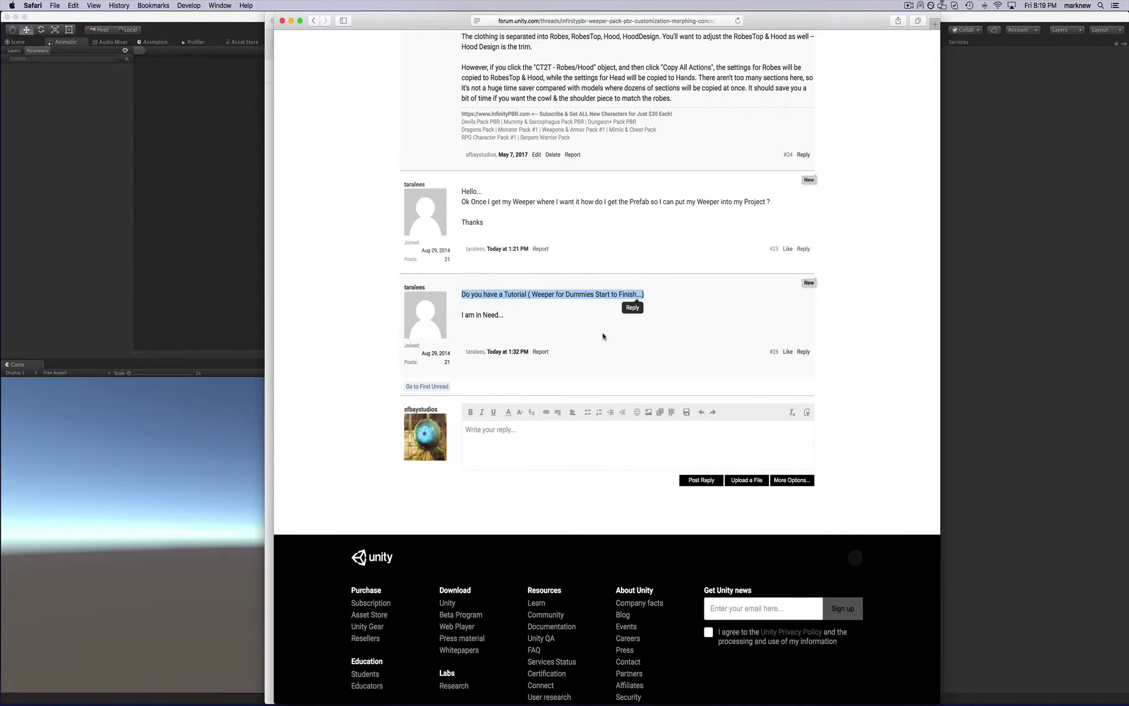
# - Browse SFBayStudios > SFB Weeper > READ ME PLEASE, read the readme, and select SFB_Weeper_Instructions
pyautogui.click(169, 25)
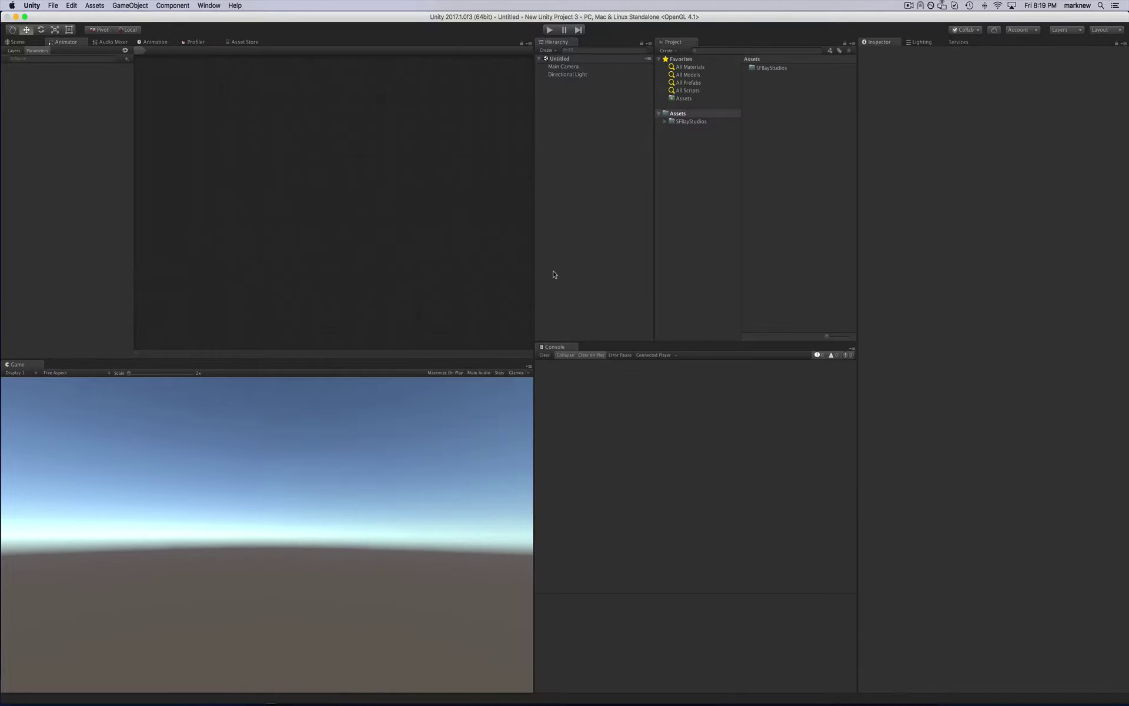
pyautogui.click(670, 121)
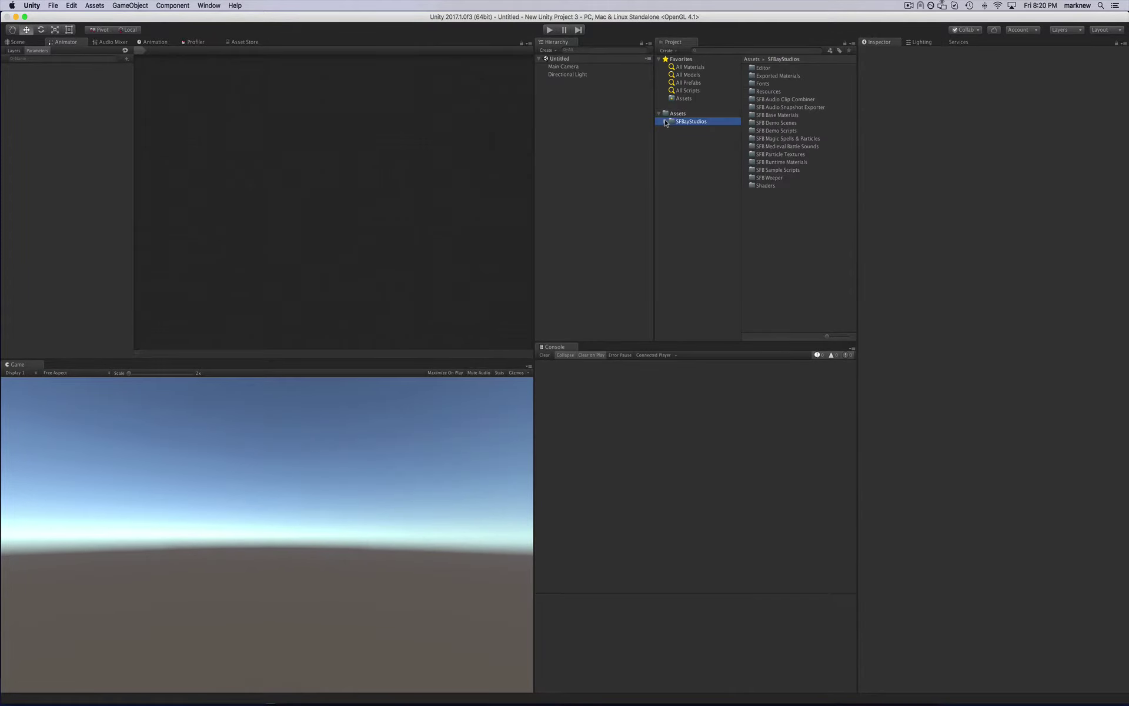
pyautogui.click(665, 121)
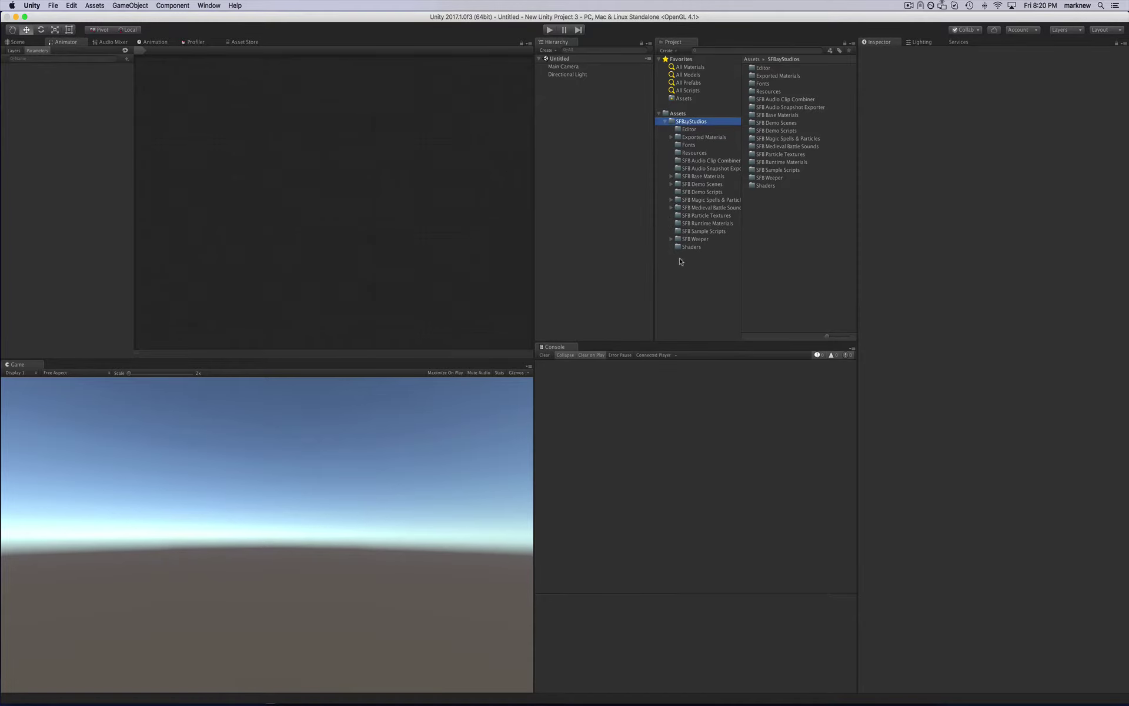
pyautogui.click(671, 240)
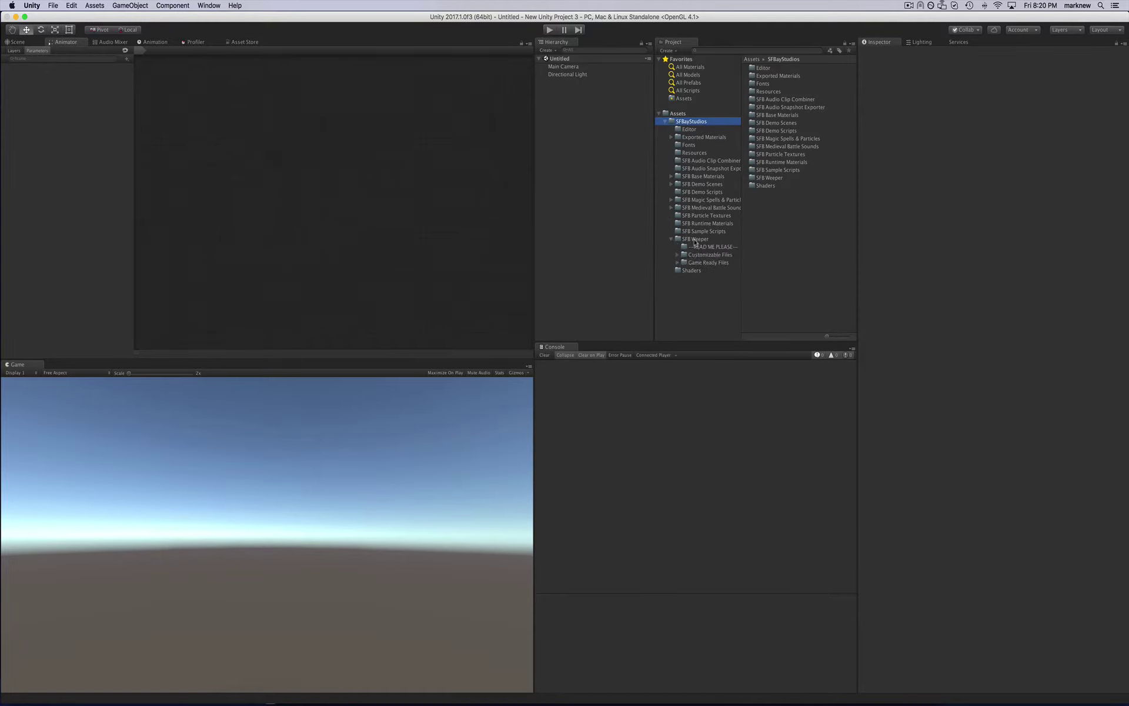
pyautogui.click(697, 247)
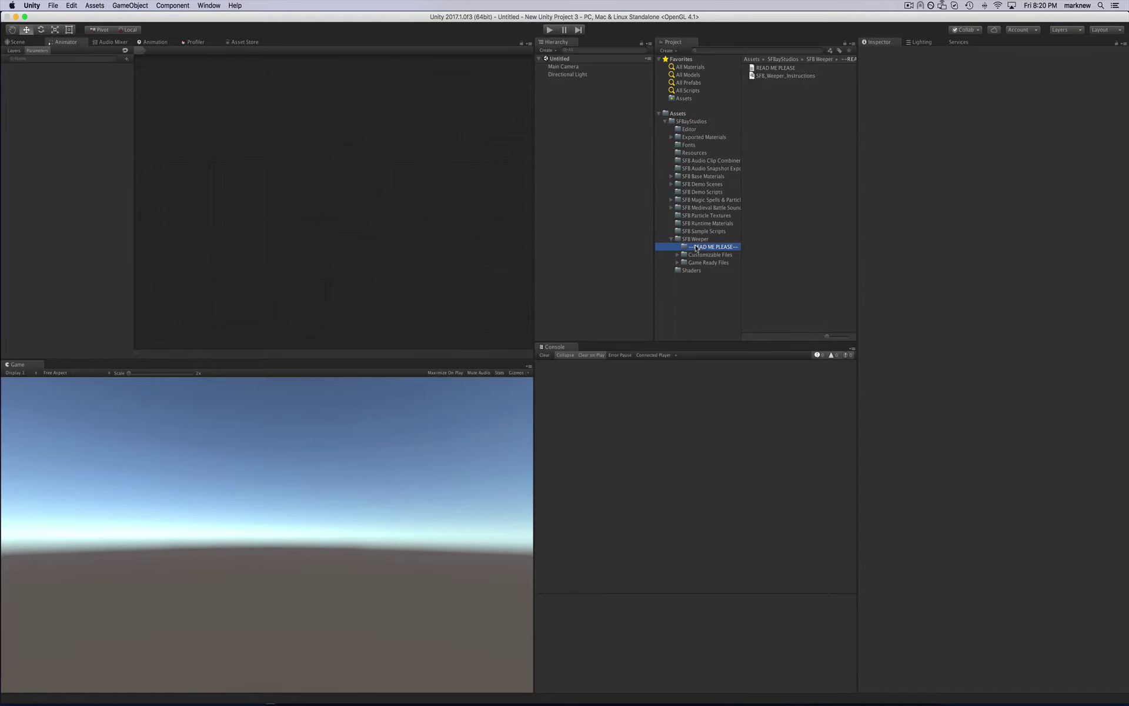
pyautogui.click(774, 68)
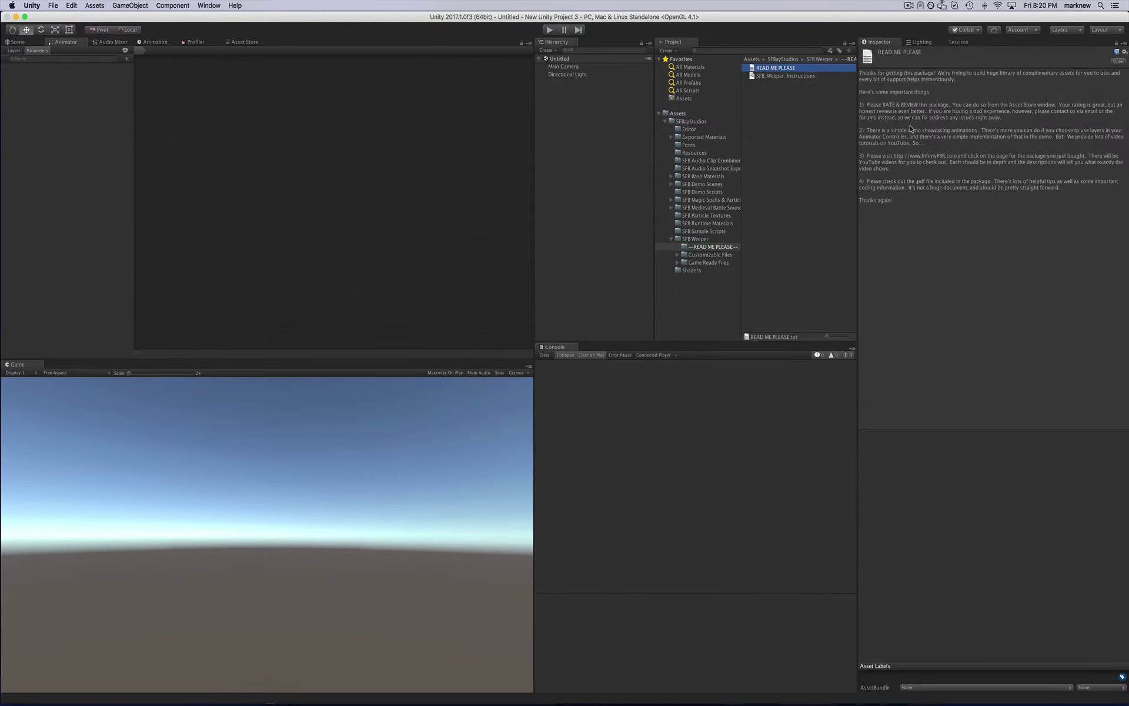
pyautogui.click(764, 76)
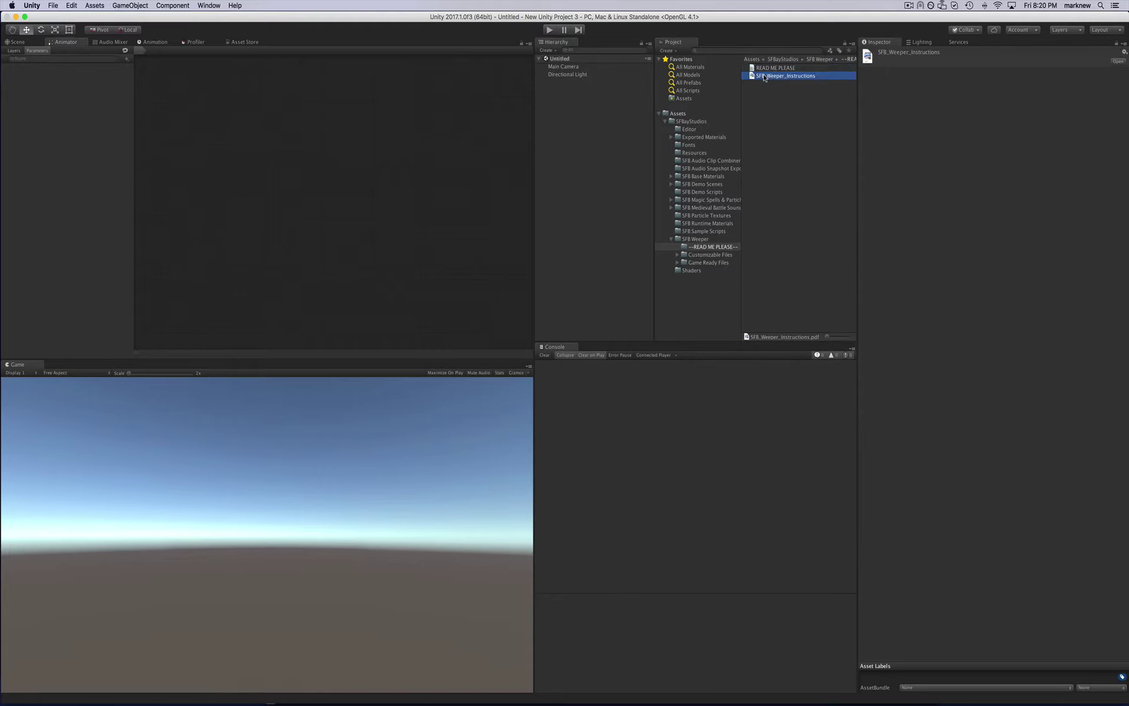
# - Page through the SFB_Weeper_Instructions PDF from the Introduction to Scripting, then close it
pyautogui.doubleClick(764, 77)
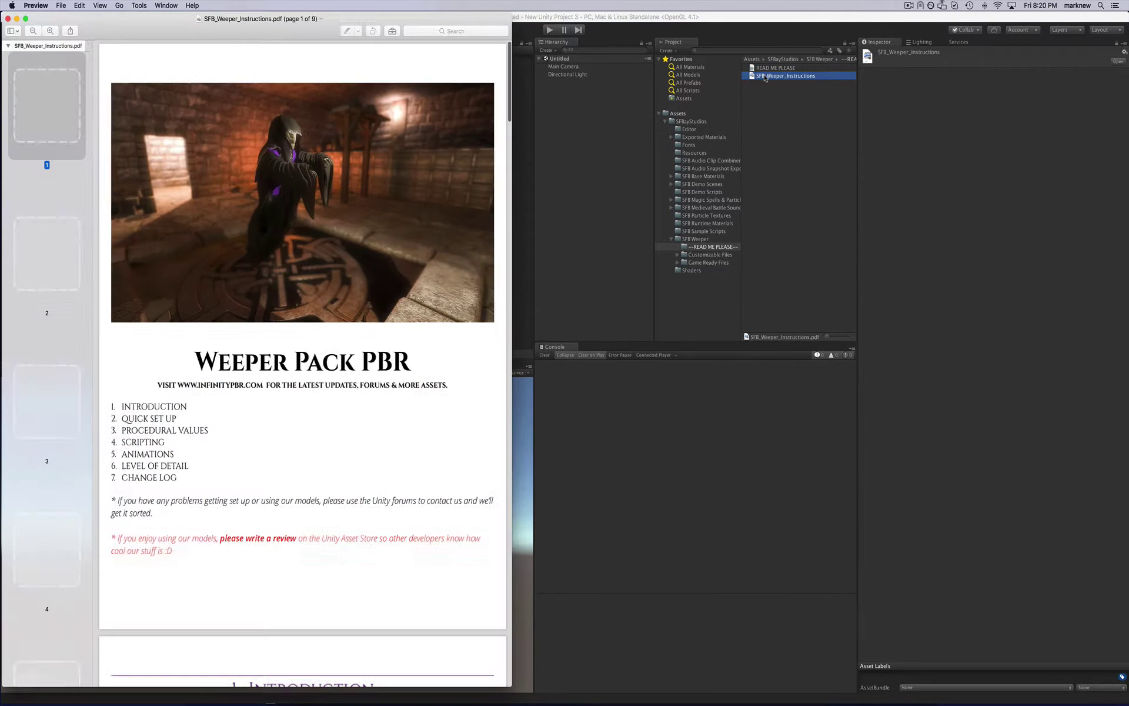
pyautogui.click(44, 254)
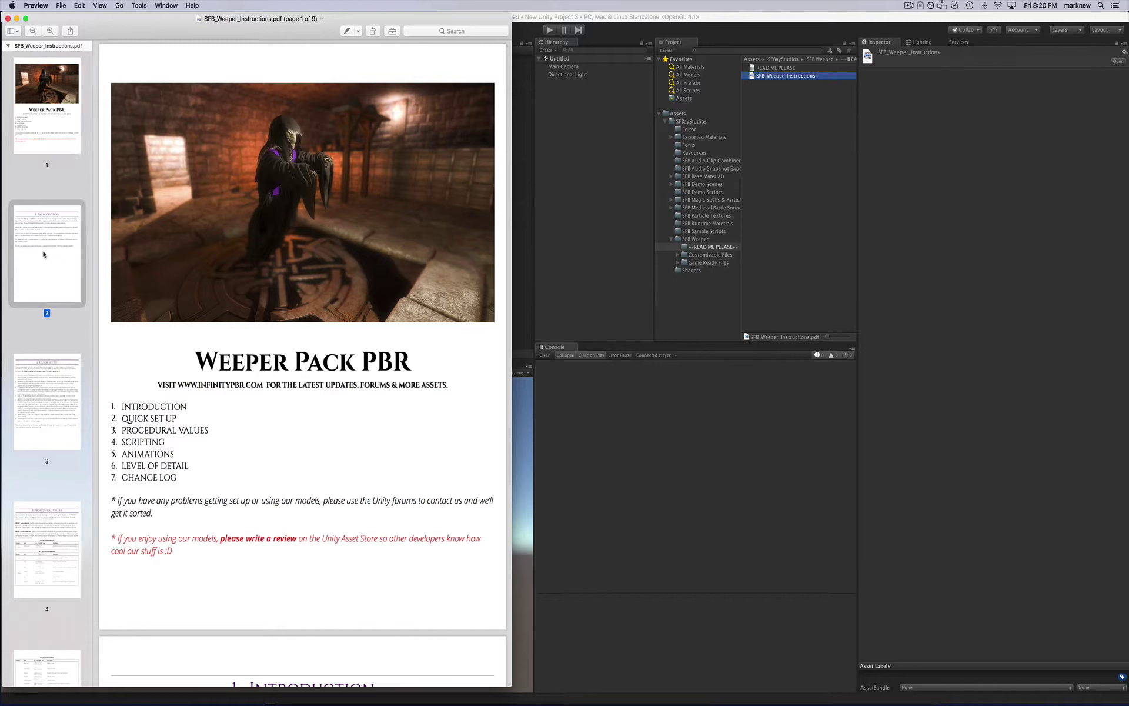
pyautogui.press('Down')
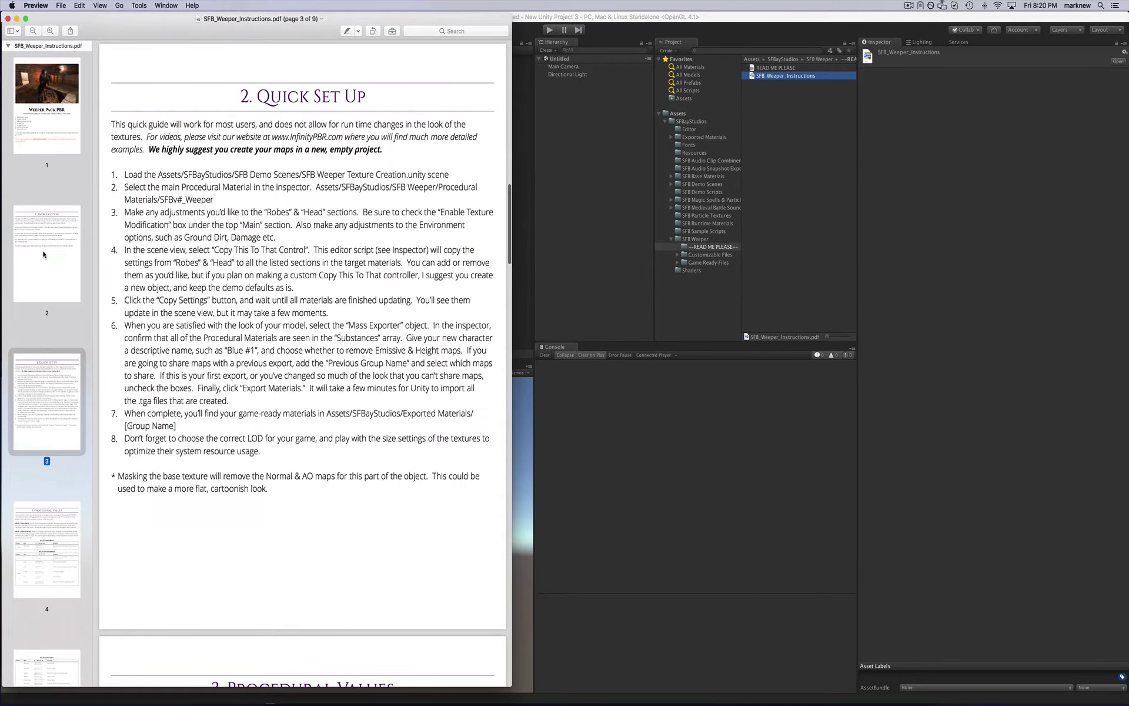
pyautogui.press('Down')
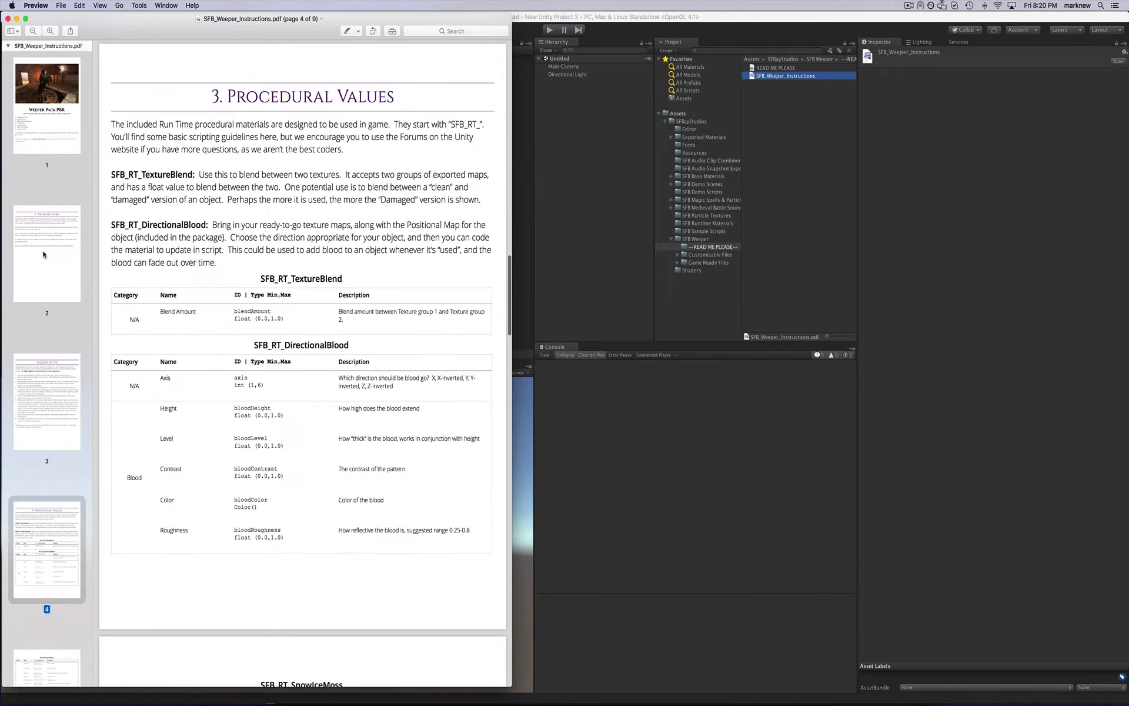
pyautogui.press('Down')
pyautogui.press('Up')
pyautogui.press('Up')
pyautogui.press('Up')
pyautogui.press('Up')
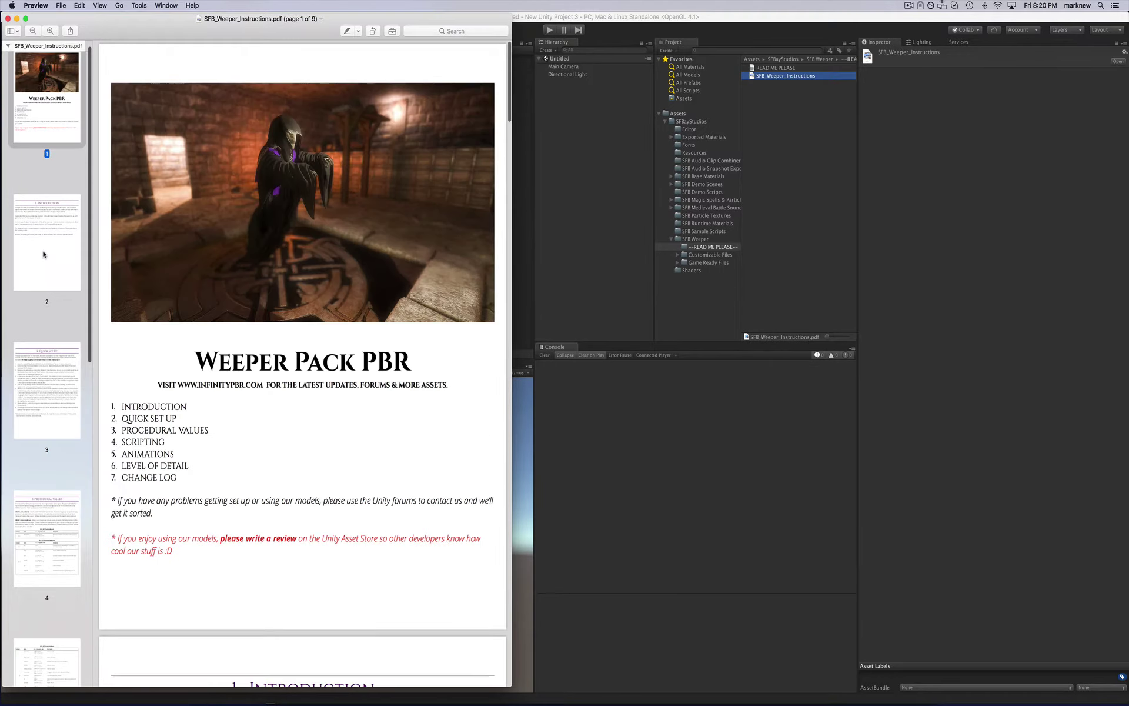
pyautogui.press('Down')
pyautogui.press('Down')
pyautogui.press('Down')
pyautogui.press('Down')
pyautogui.press('Down')
pyautogui.press('Down')
pyautogui.press('Down')
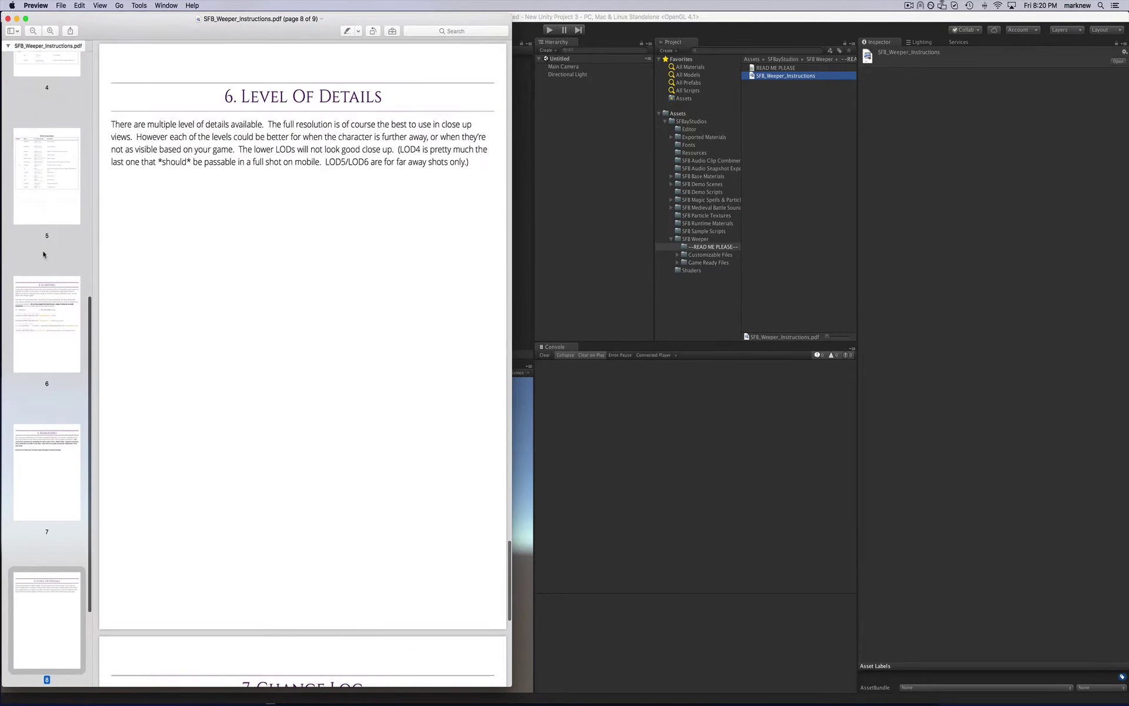
pyautogui.press('Up')
pyautogui.press('Up')
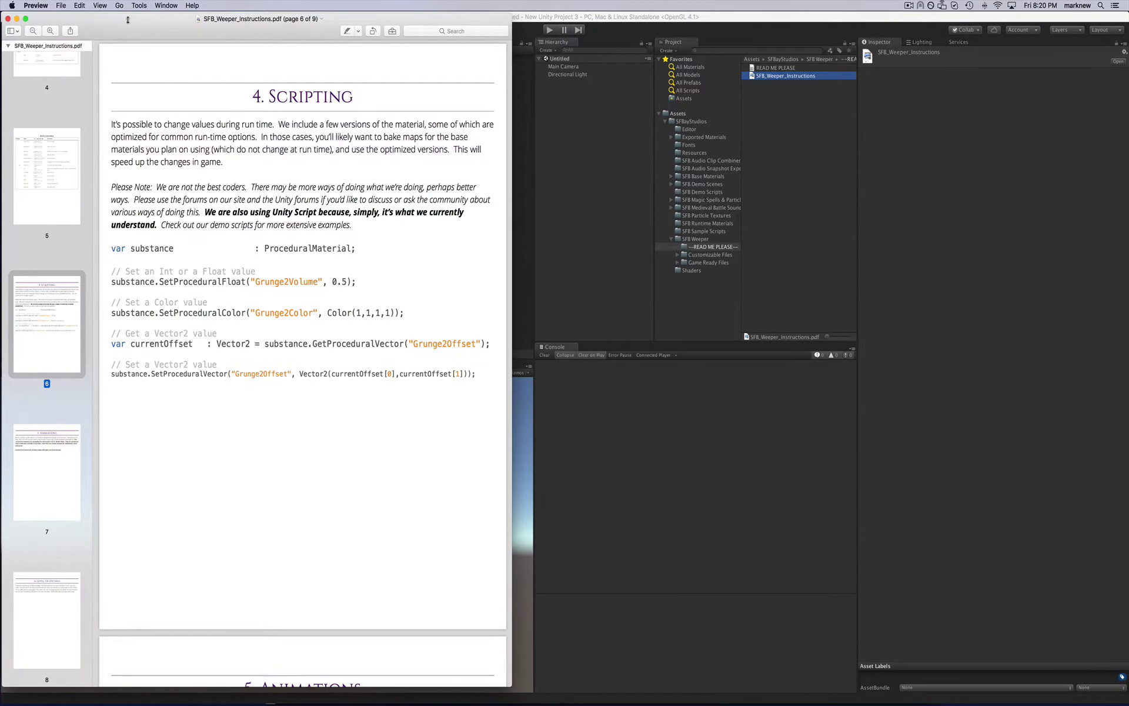
pyautogui.press('super+q')
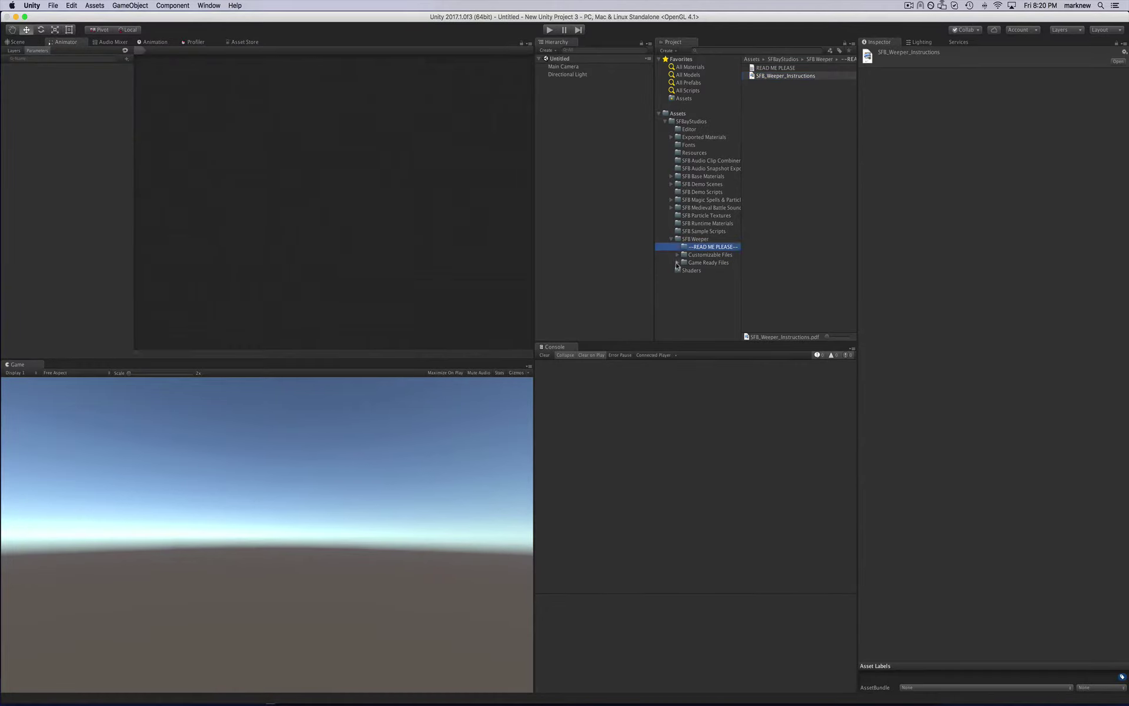
# - Browse the Weeper subfolders, including Customizable Files, and switch to the Scene view
pyautogui.click(679, 263)
pyautogui.scroll(-2, 694, 259)
pyautogui.click(679, 225)
pyautogui.click(681, 227)
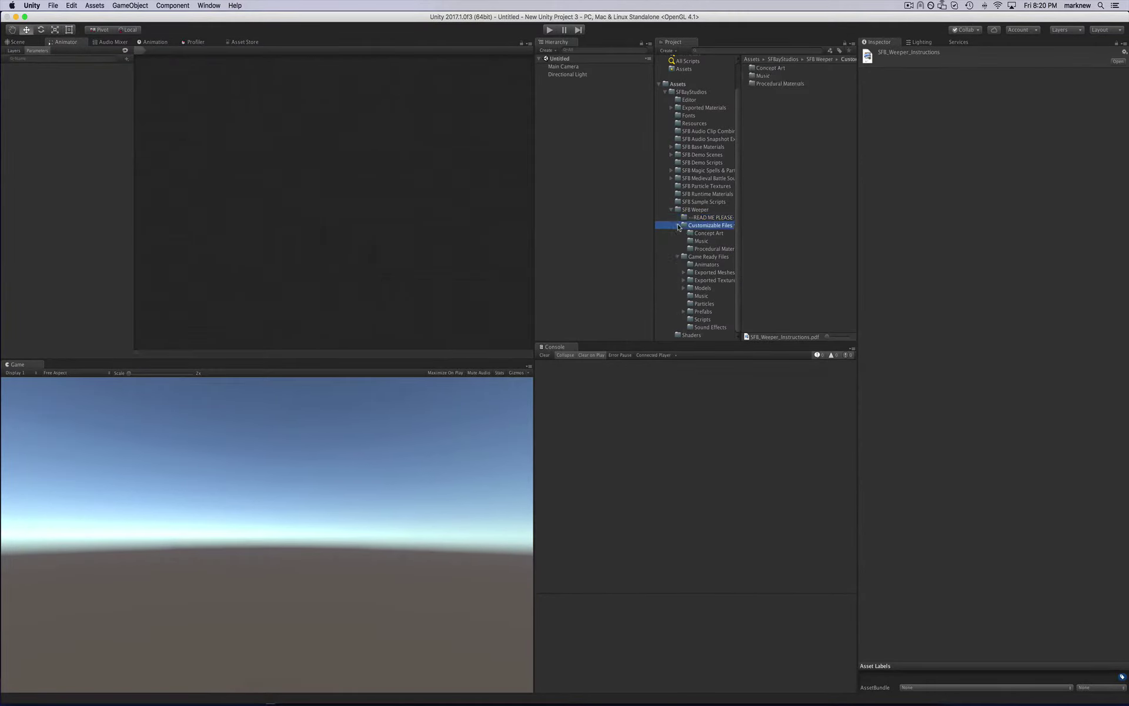
pyautogui.click(678, 227)
pyautogui.click(27, 43)
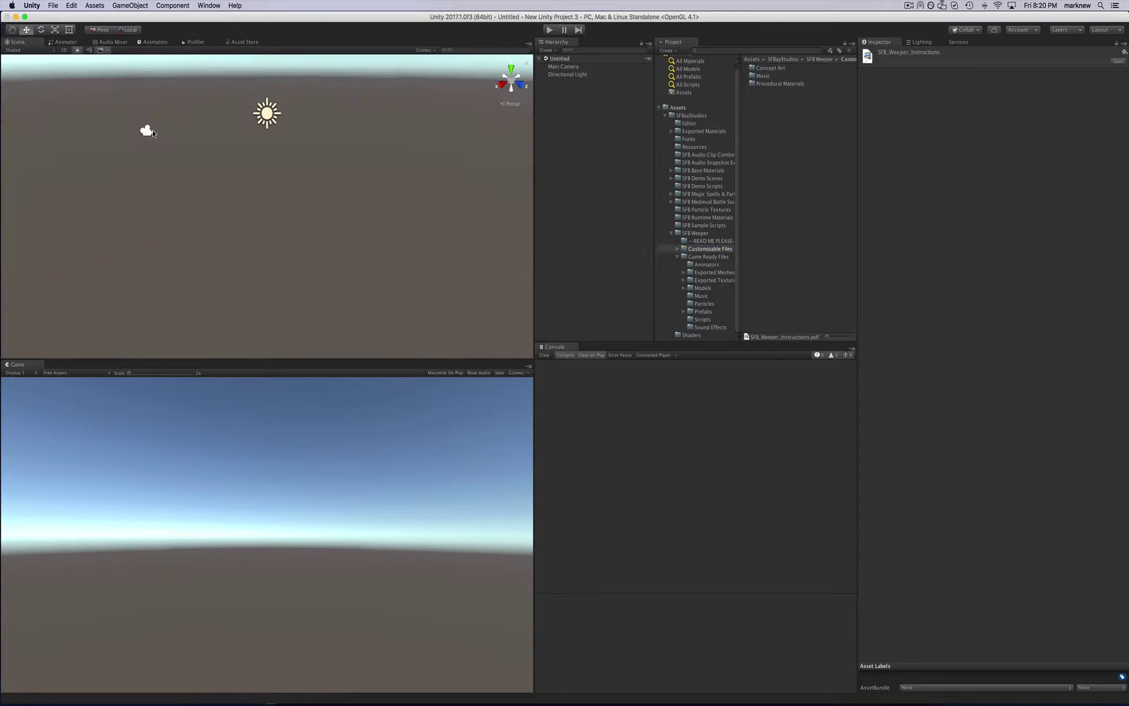
# - Create a Terrain and set its position X and Z to -250
pyautogui.click(547, 50)
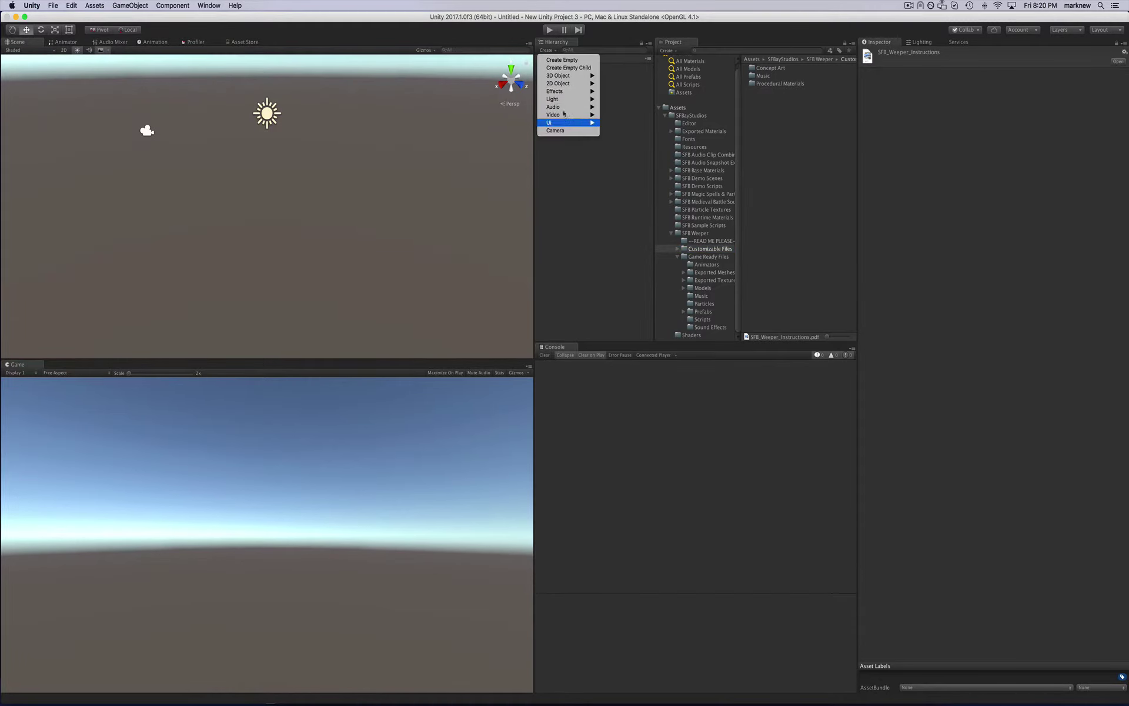
pyautogui.moveTo(555, 76)
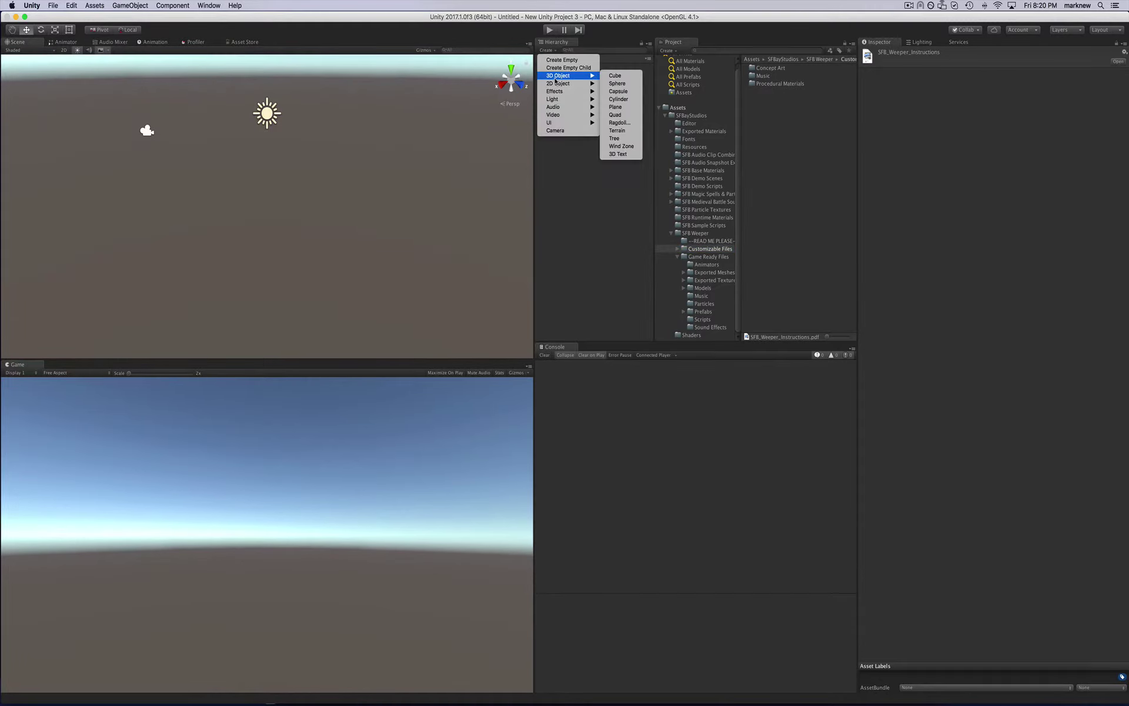
pyautogui.click(617, 130)
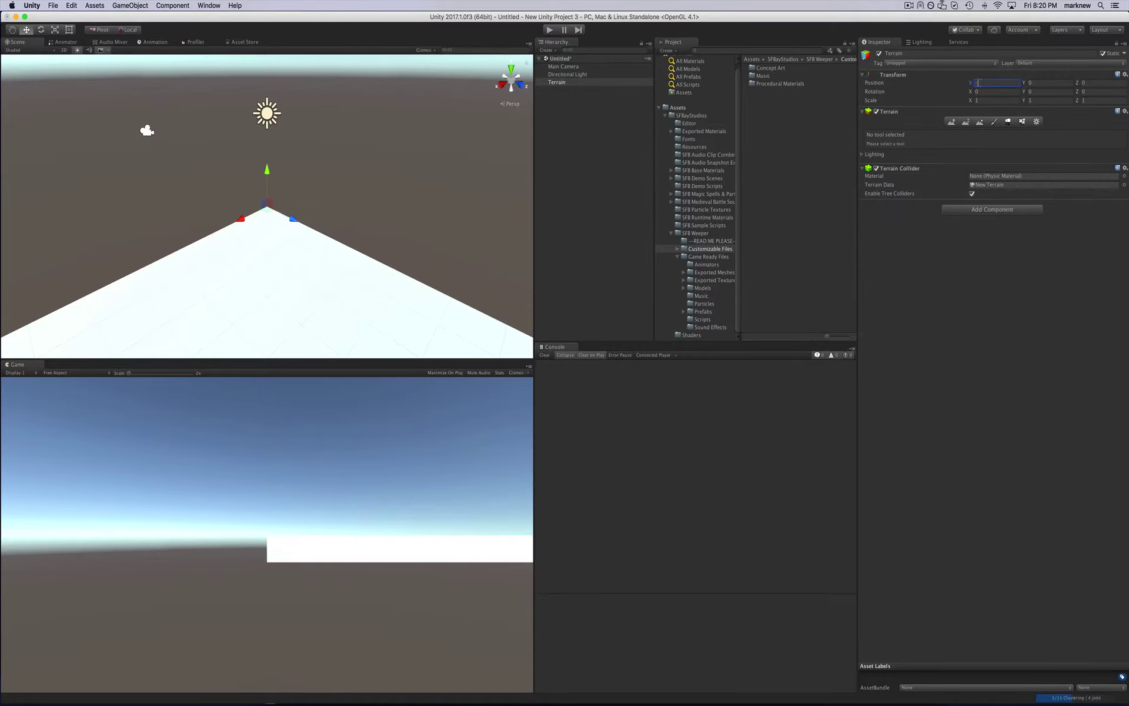
pyautogui.write('-10')
pyautogui.write('5')
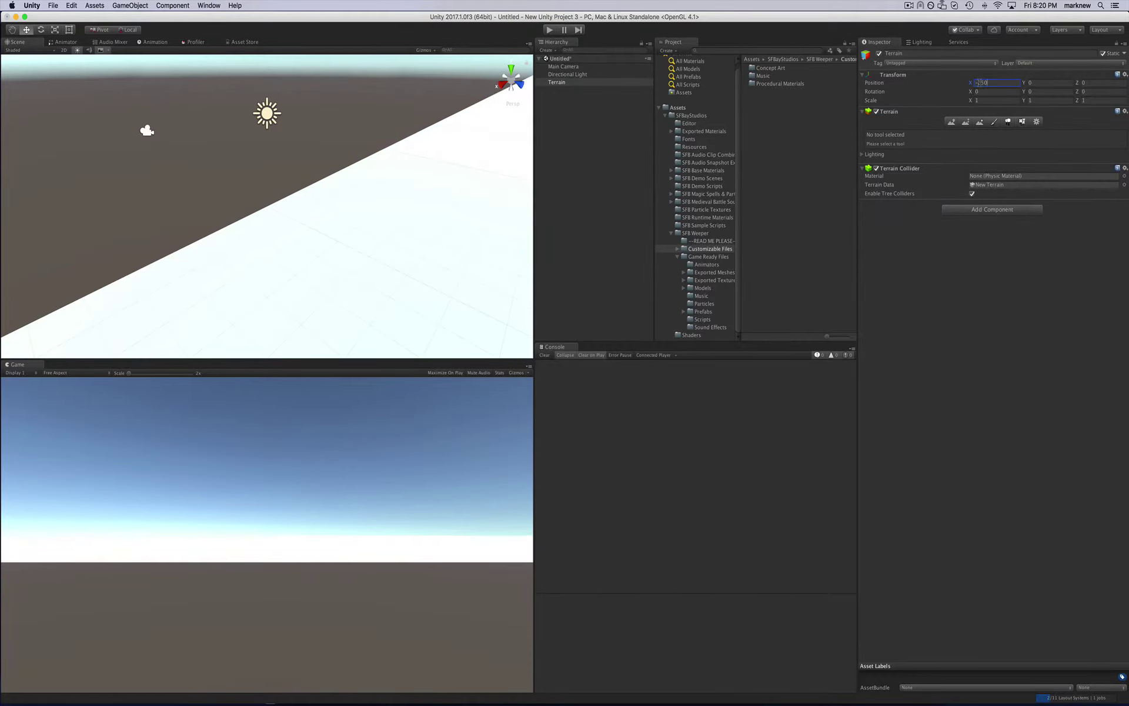
pyautogui.press('Tab')
pyautogui.press('Tab')
pyautogui.write('-250')
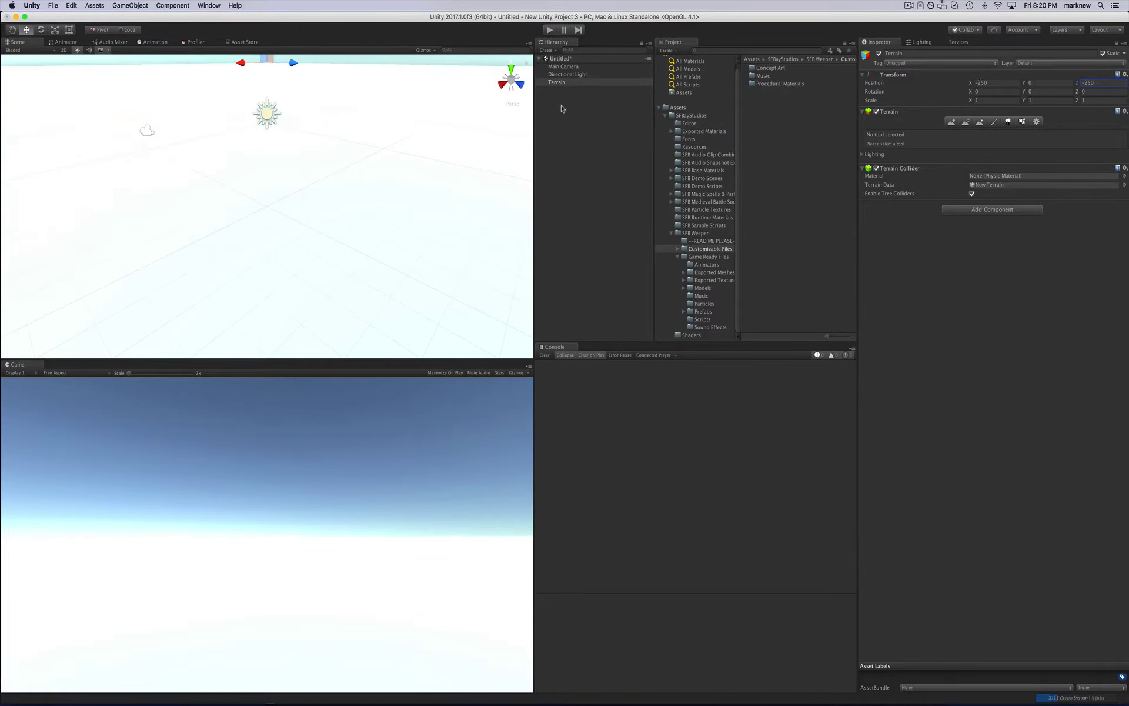
# - Drag the Weeper DEMO prefab from Game Ready Files > Prefabs into the scene and orbit around it
pyautogui.click(699, 257)
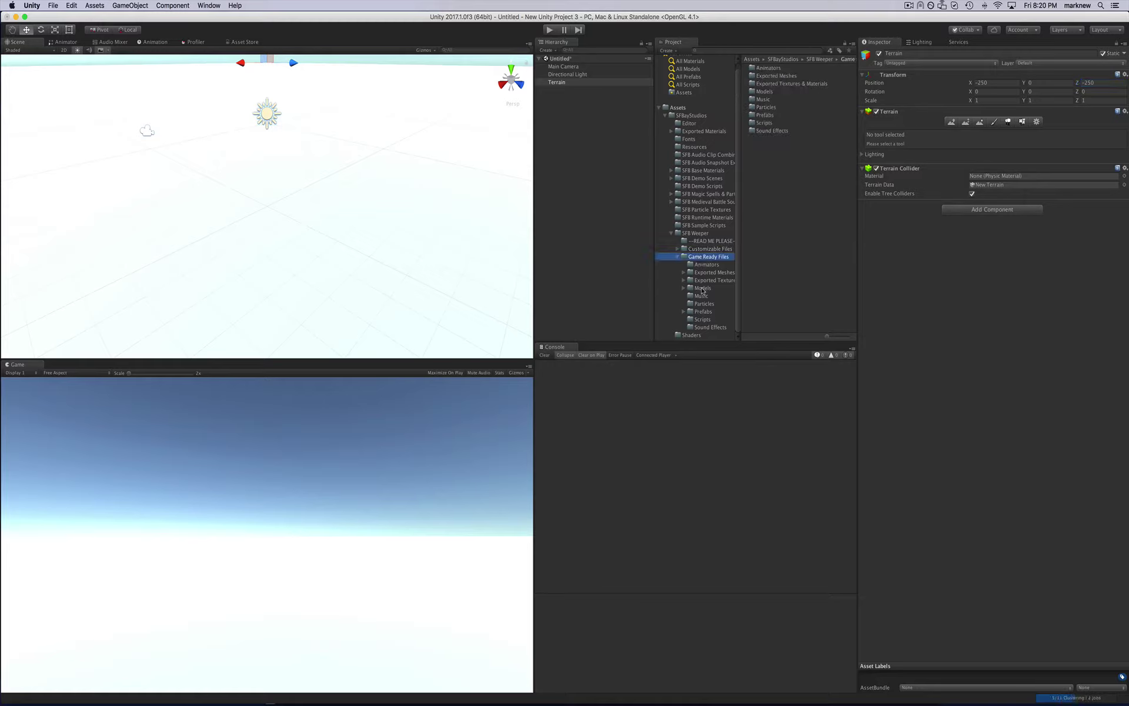
pyautogui.click(700, 312)
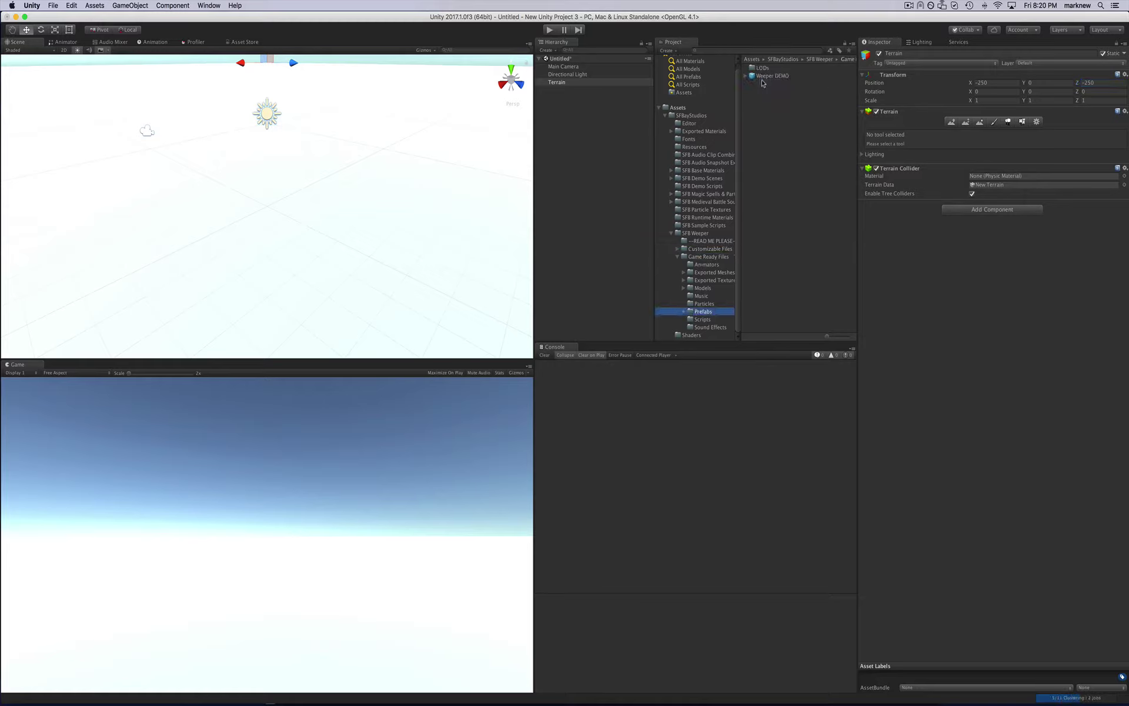
pyautogui.moveTo(762, 82); pyautogui.dragTo(601, 158)
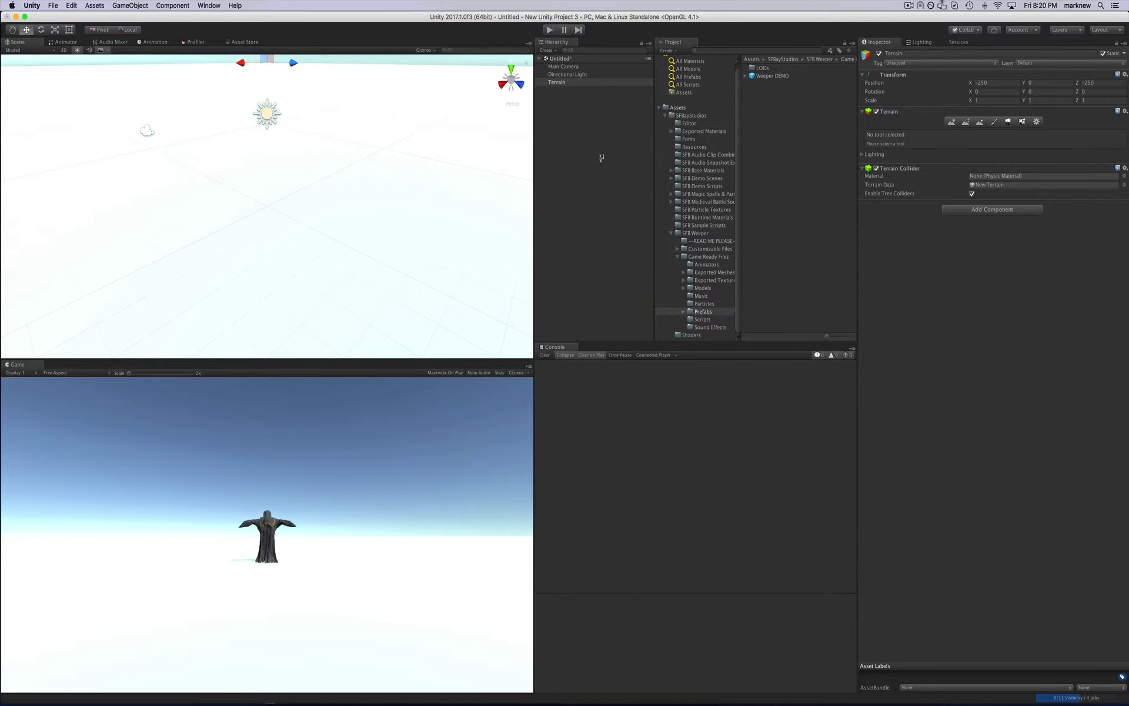
pyautogui.scroll(-5, 280, 196)
pyautogui.scroll(5, 258, 185)
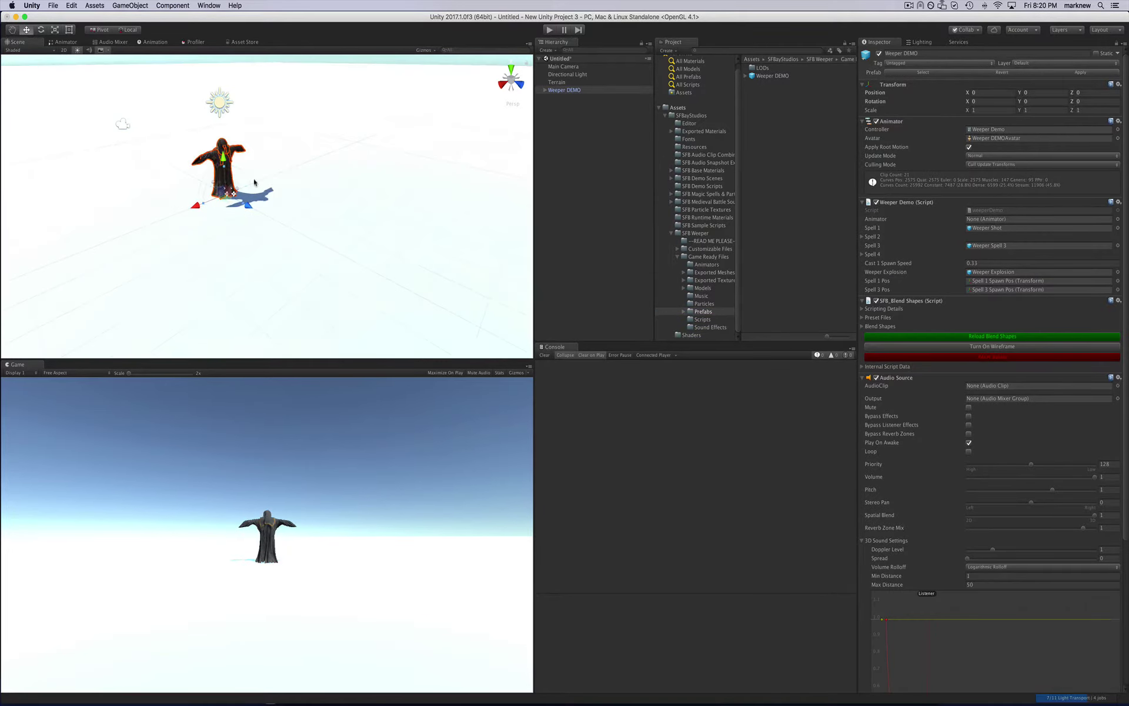
pyautogui.keyDown('alt'); pyautogui.moveTo(254, 183); pyautogui.dragTo(329, 194); pyautogui.keyUp('alt')
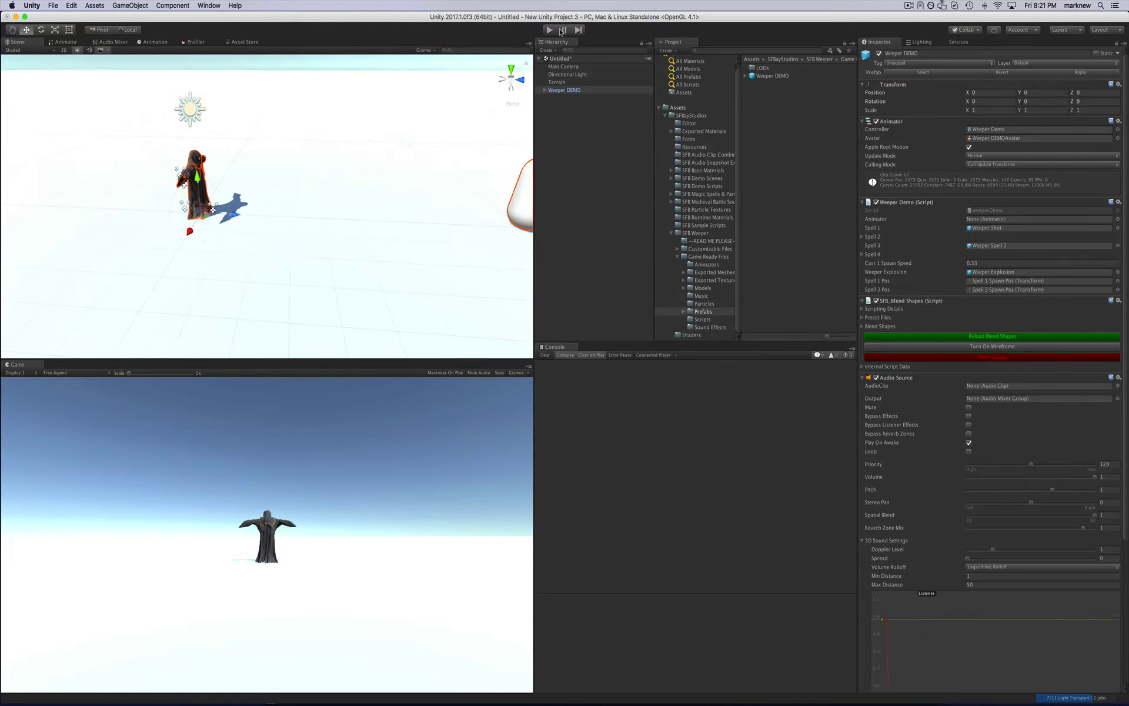
# - Play the scene, align the Main Camera to a front view, and parent it under Weeper DEMO
pyautogui.click(550, 31)
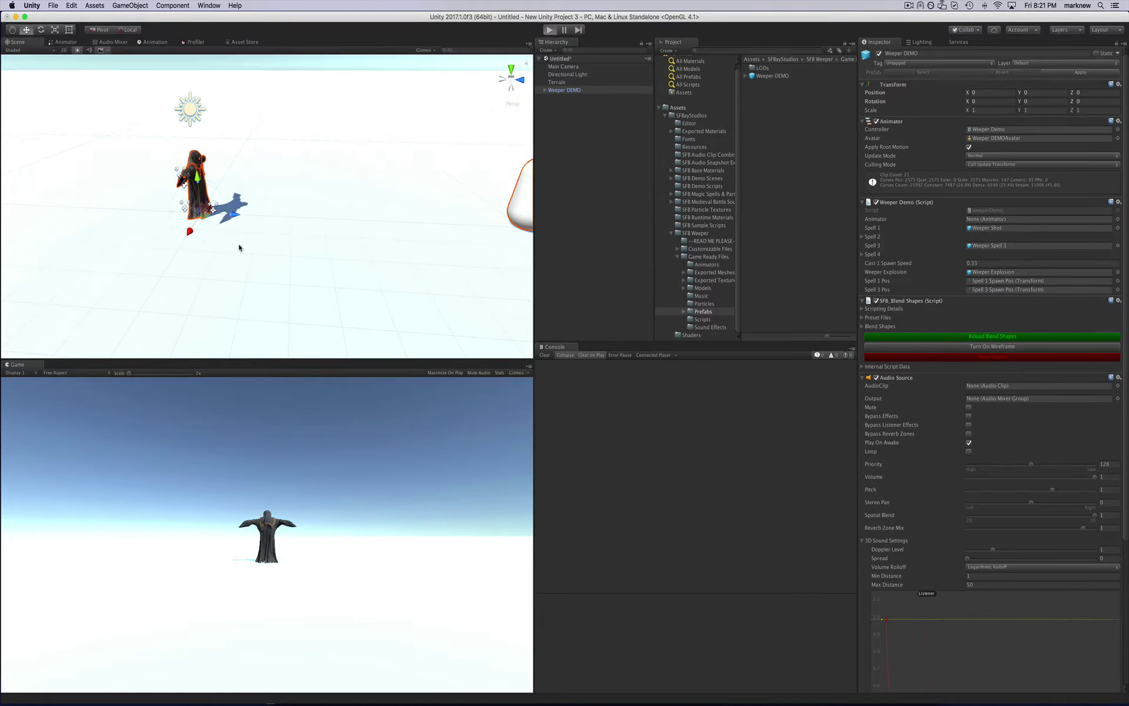
pyautogui.scroll(5, 213, 202)
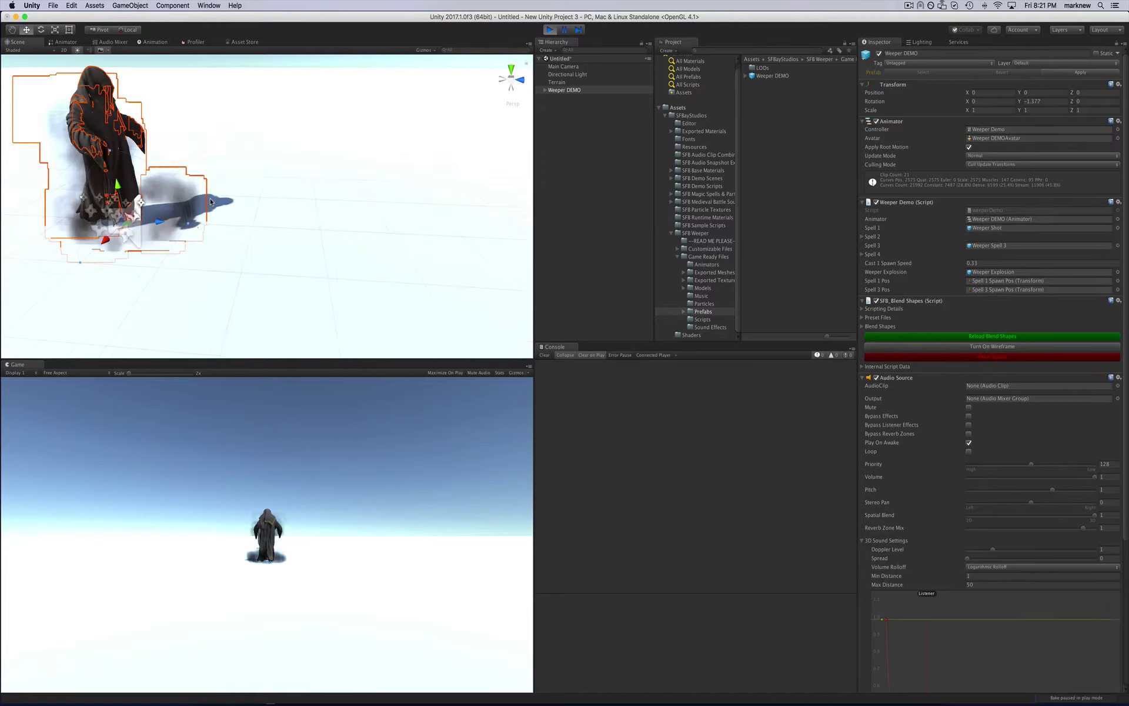
pyautogui.keyDown('alt'); pyautogui.moveTo(213, 202); pyautogui.dragTo(253, 277); pyautogui.keyUp('alt')
pyautogui.click(553, 67)
pyautogui.press('super+shift+f')
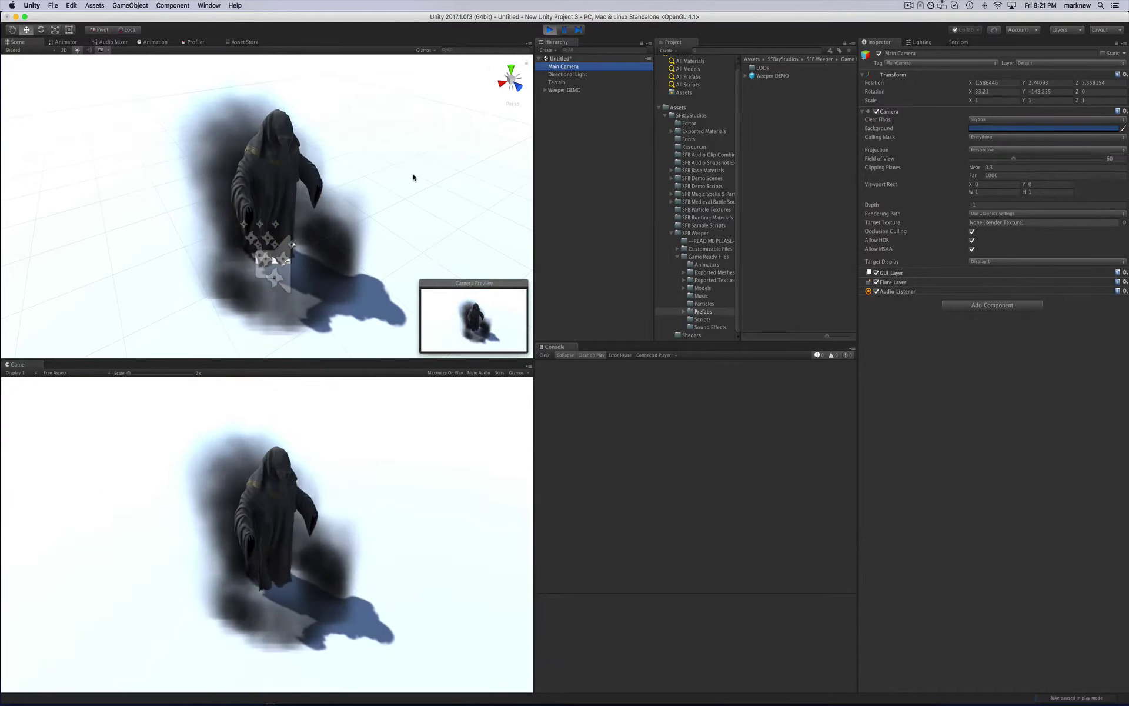
pyautogui.moveTo(551, 67); pyautogui.dragTo(565, 90)
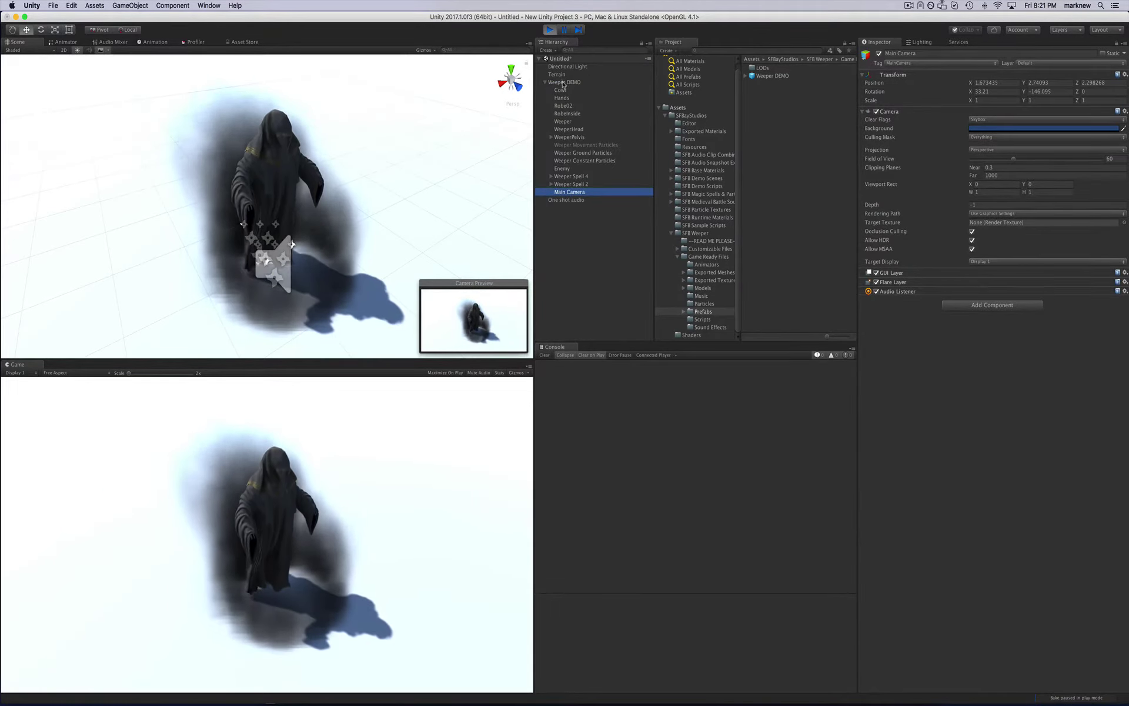
# - In the Animator, open the Weeper DEMO's Locomotion blend tree
pyautogui.click(66, 42)
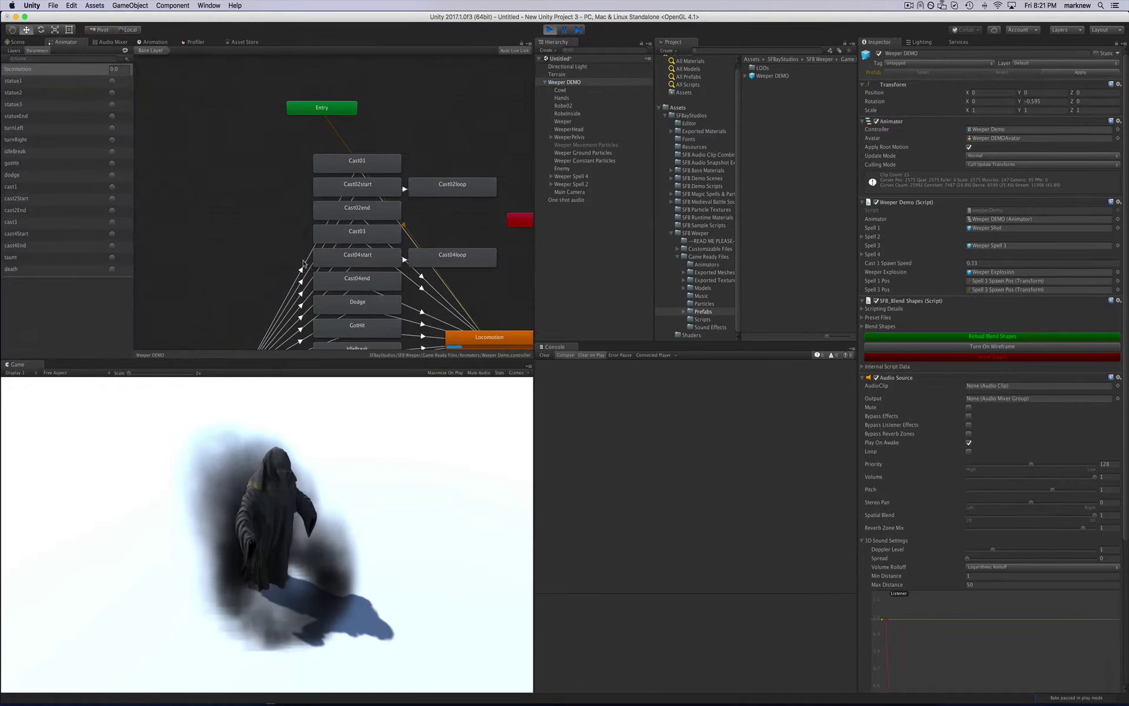
pyautogui.scroll(-10, 311, 271)
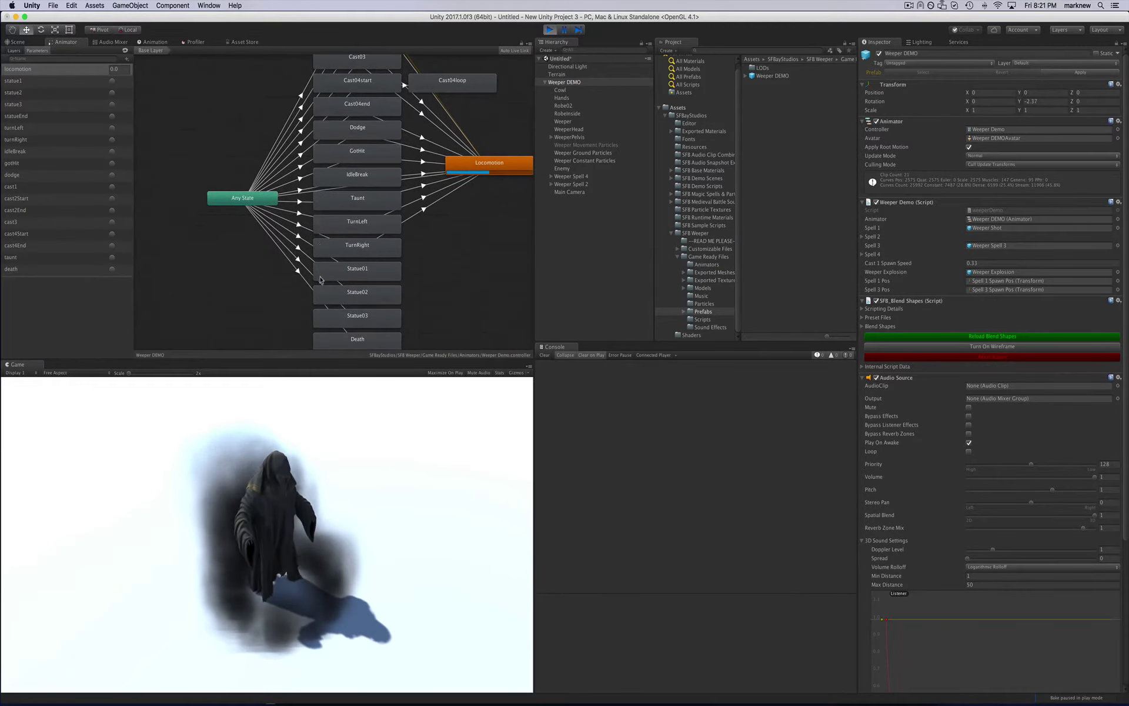
pyautogui.hscroll(3, 320, 277)
pyautogui.scroll(-8, 323, 277)
pyautogui.scroll(9, 327, 273)
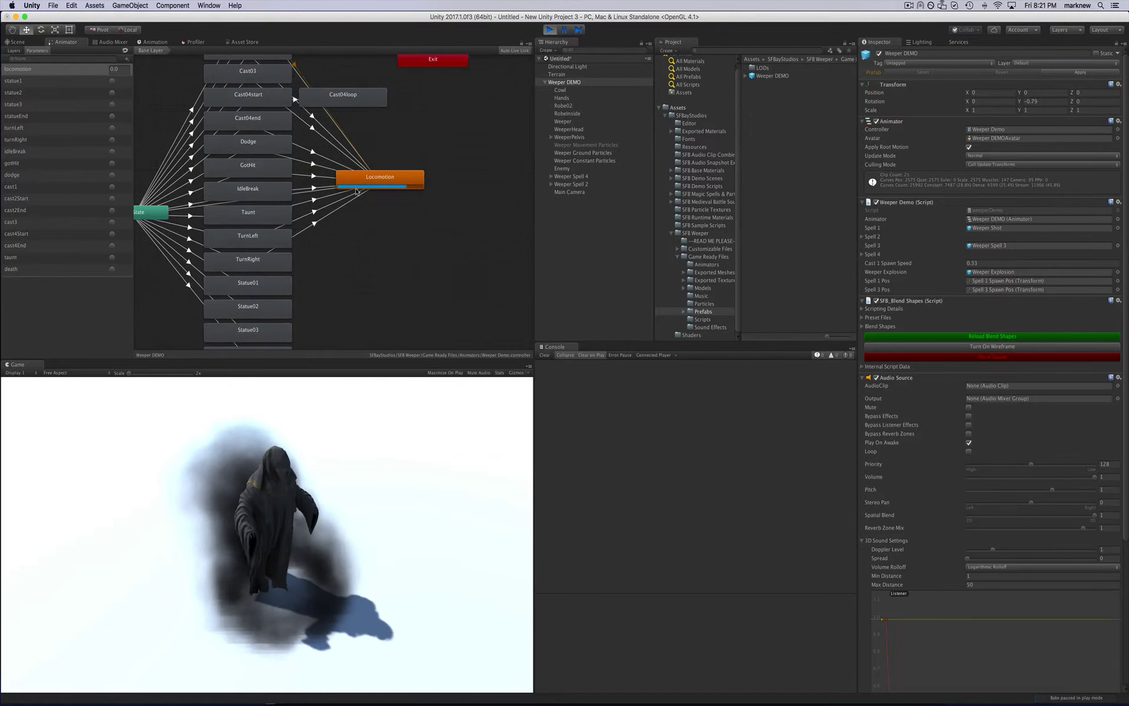
pyautogui.click(382, 181)
pyautogui.doubleClick(381, 181)
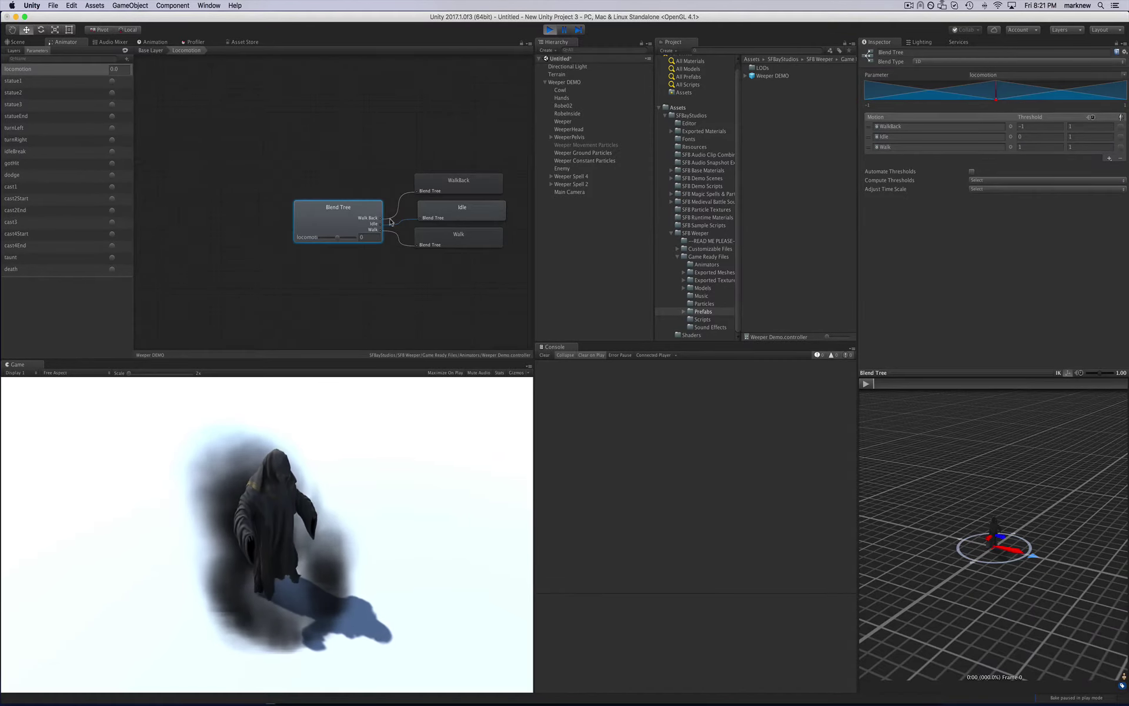
# - Slide locomotion to 1 and -1, reset it to 0, then raise it back to 1
pyautogui.hscroll(3, 390, 222)
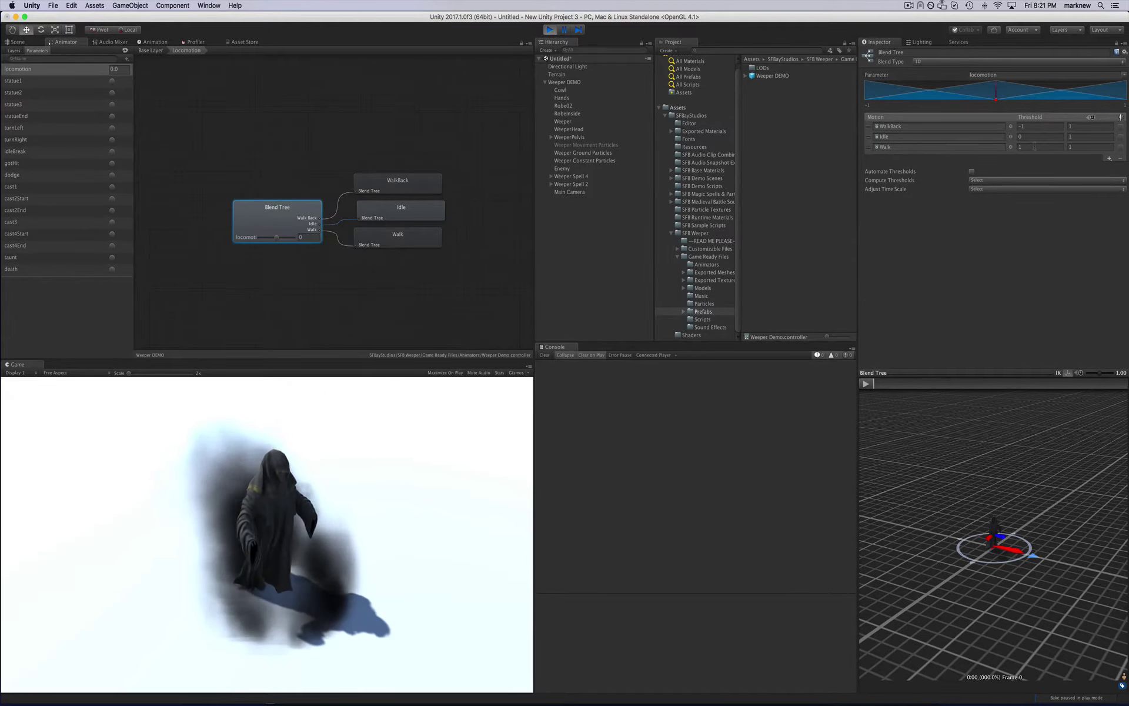
pyautogui.moveTo(277, 238); pyautogui.dragTo(300, 240)
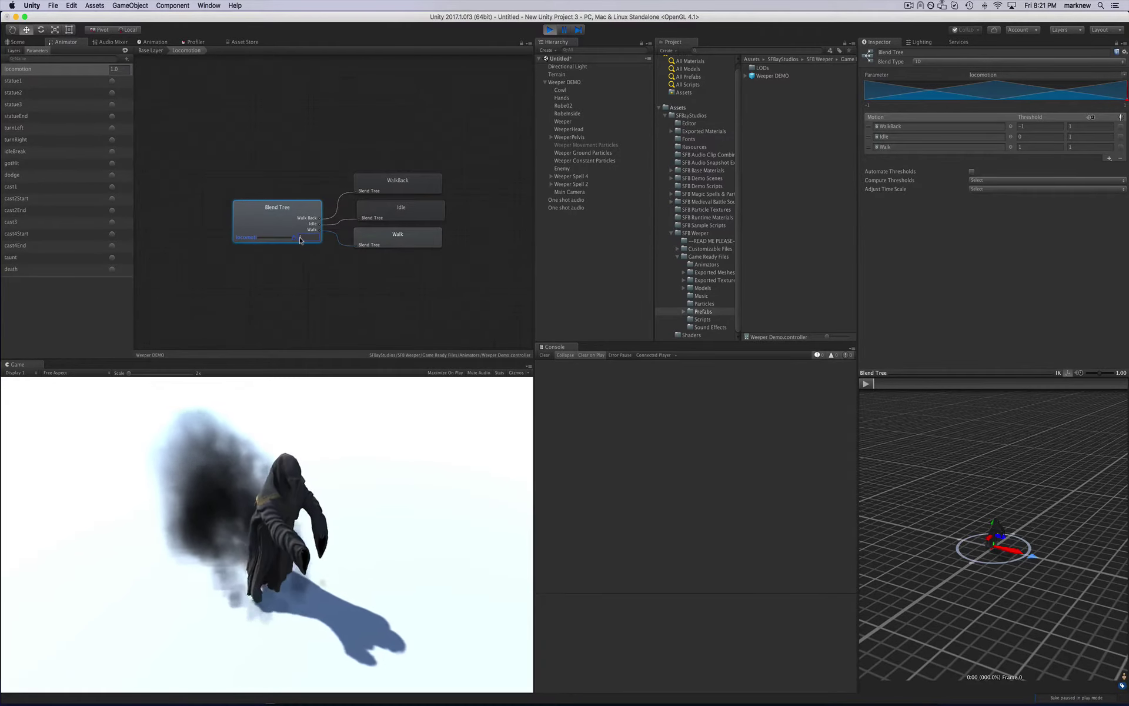
pyautogui.moveTo(300, 240); pyautogui.dragTo(236, 238)
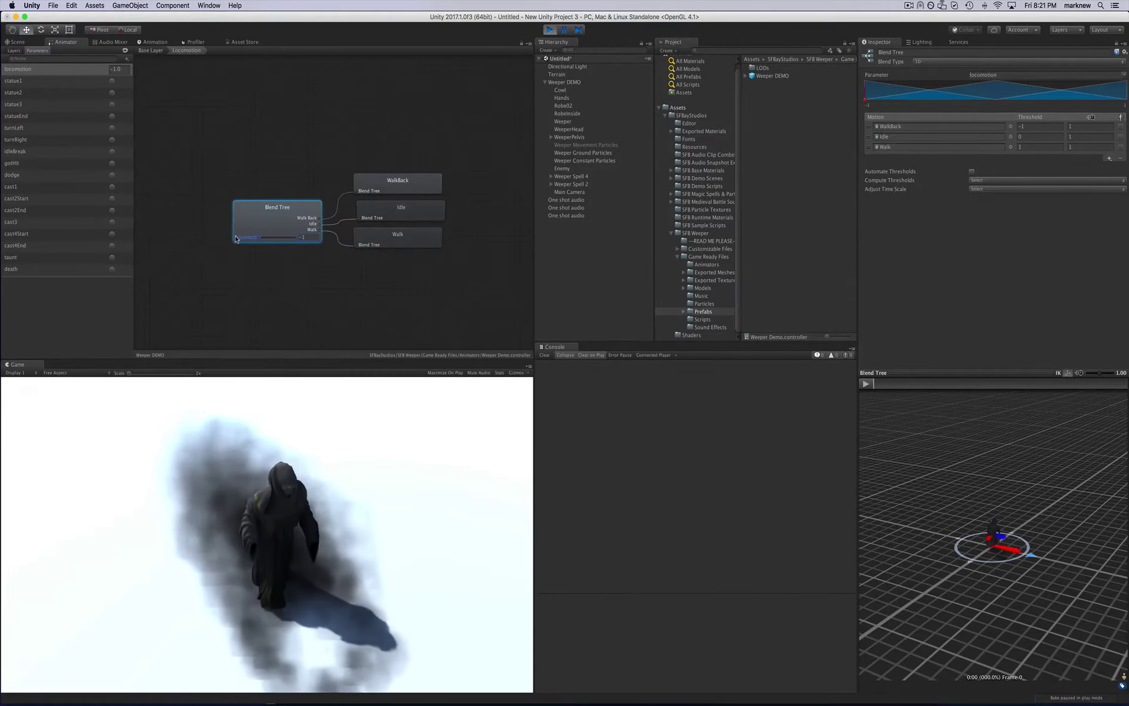
pyautogui.click(301, 237)
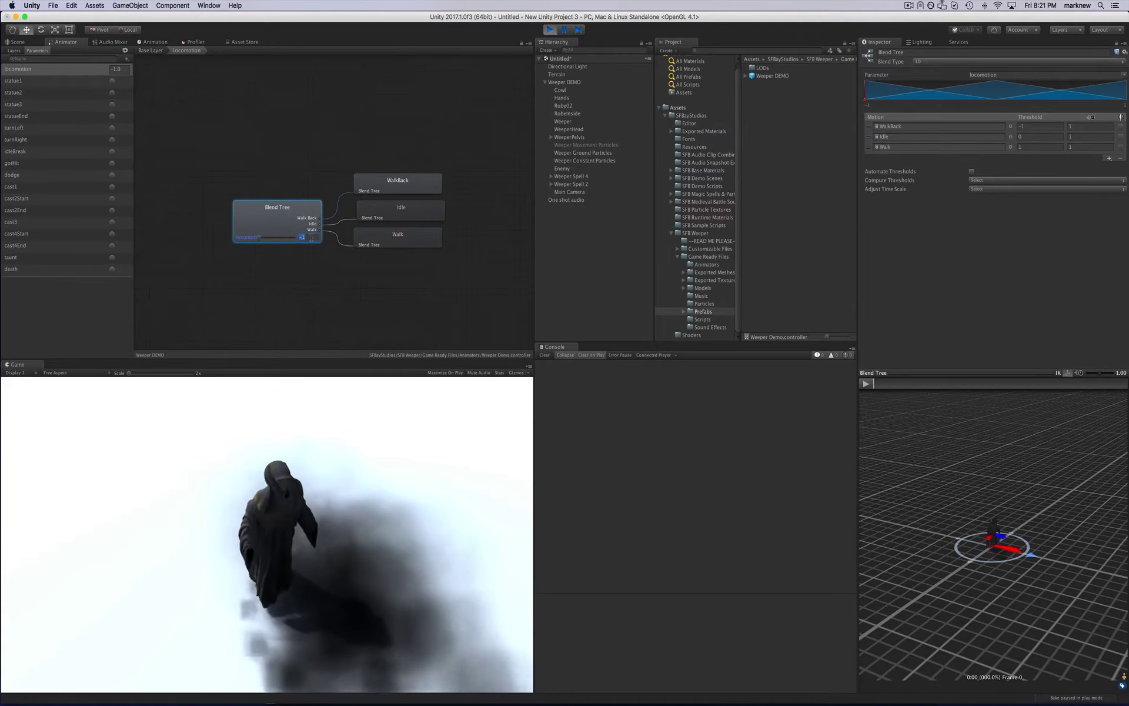
pyautogui.write('0')
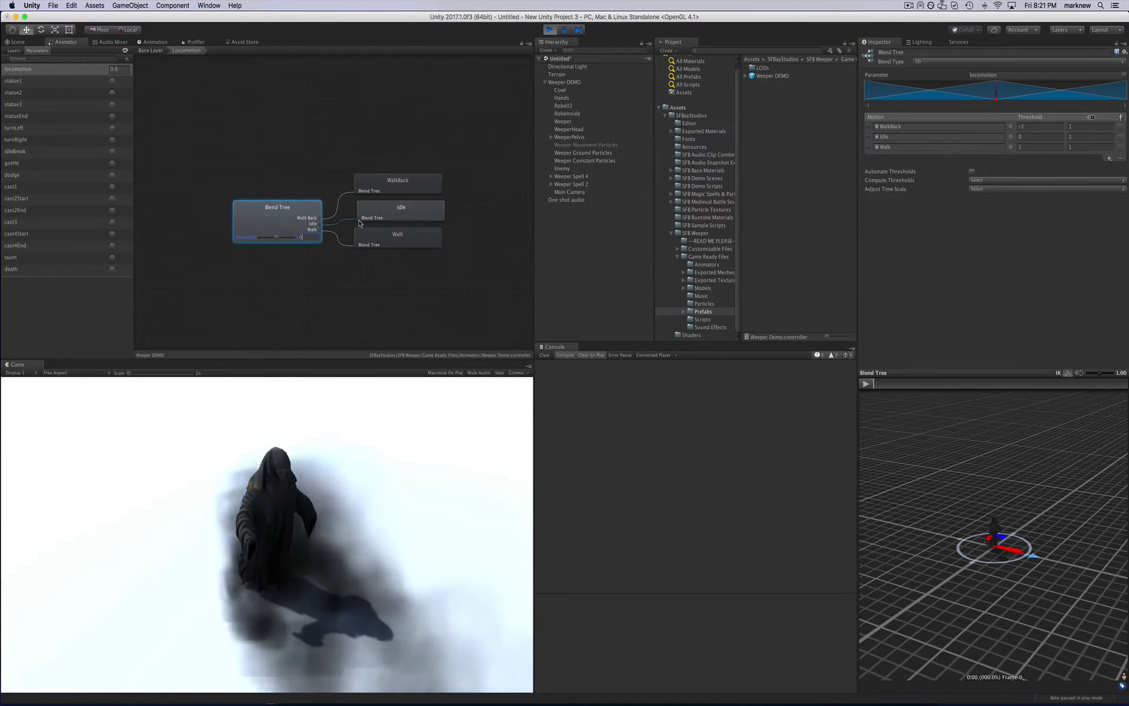
pyautogui.moveTo(276, 237); pyautogui.dragTo(301, 237)
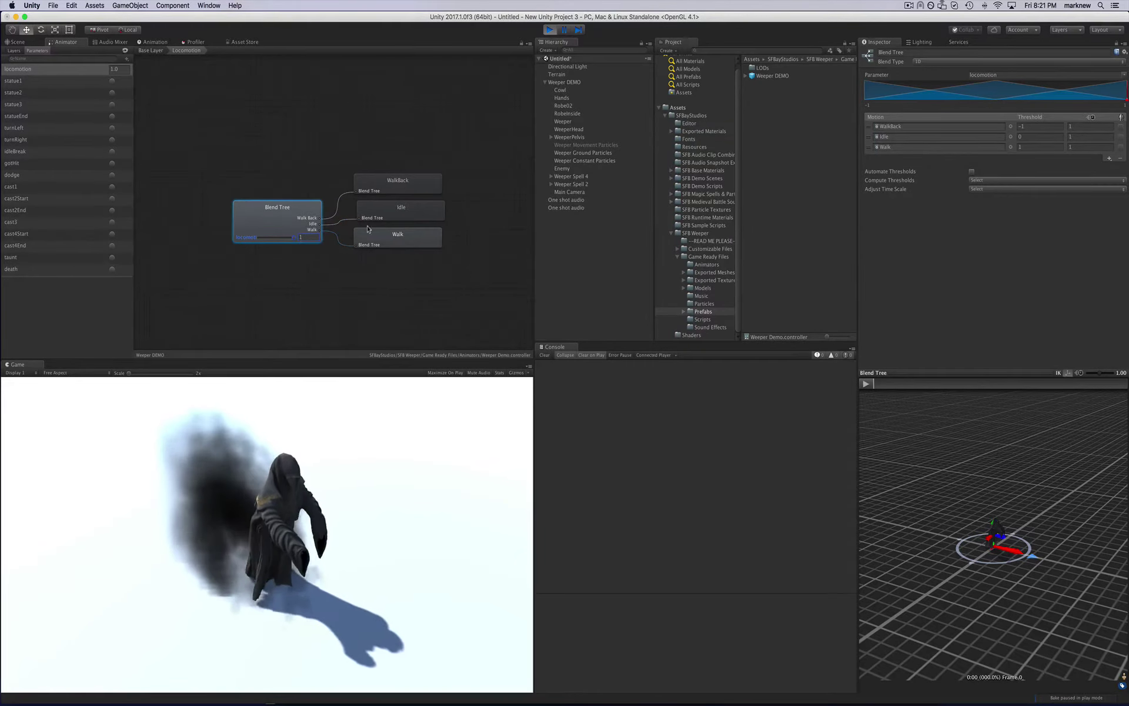
# - Reset locomotion to 0 and return to the Scene view
pyautogui.write('0')
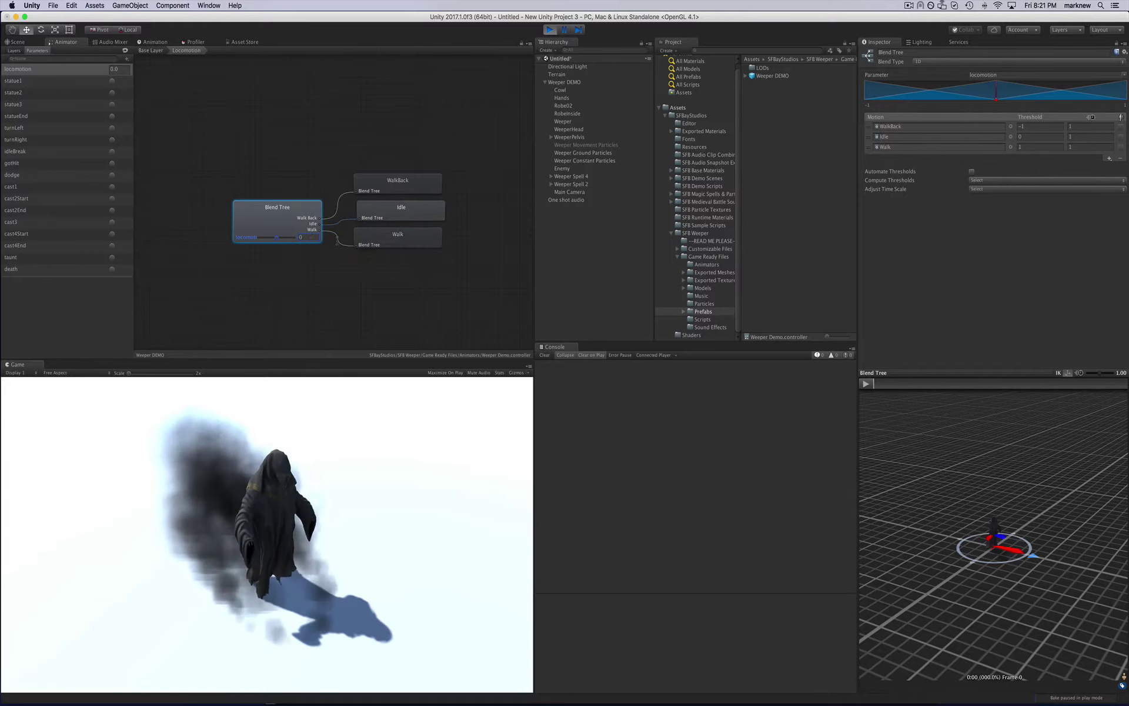
pyautogui.press('super+1')
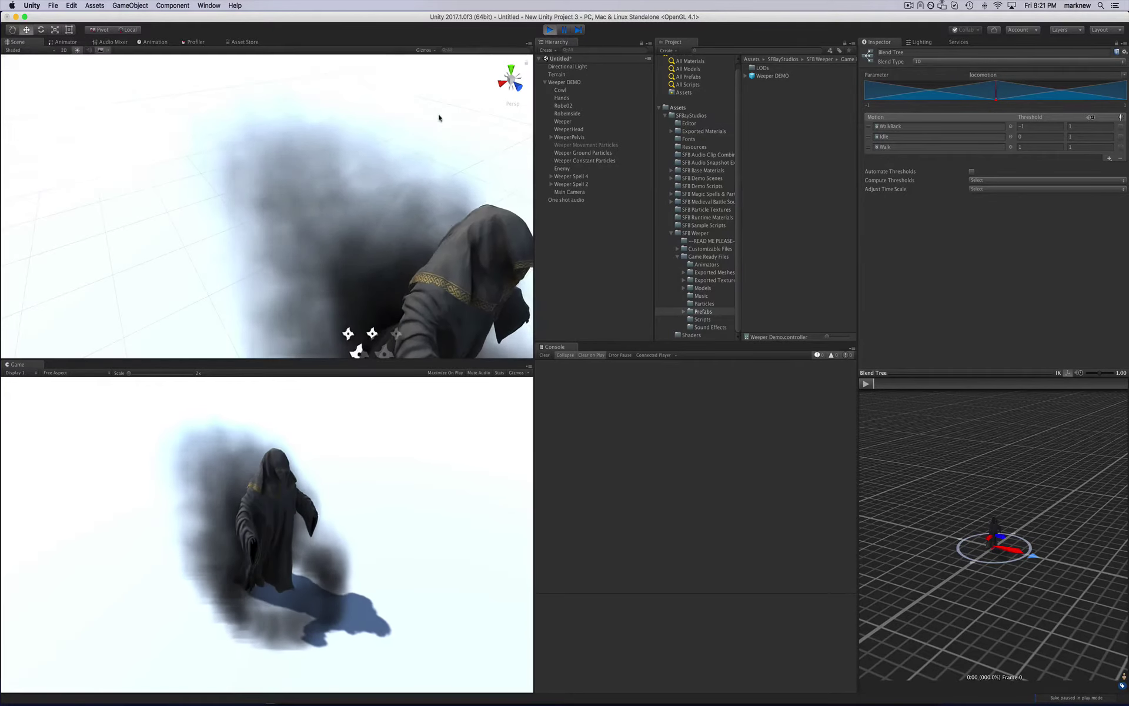
pyautogui.scroll(-10, 420, 177)
# - Create a cube and duplicate it into a row of fifteen cubes along the character's path
pyautogui.click(547, 50)
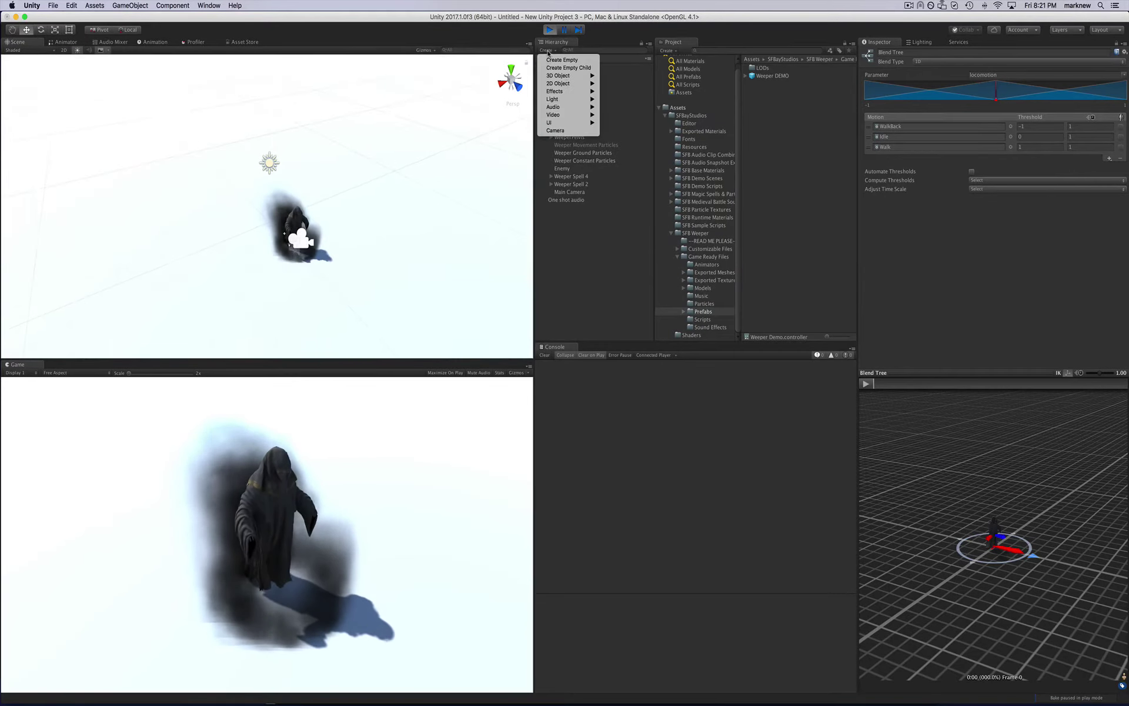
pyautogui.moveTo(565, 75)
pyautogui.click(611, 76)
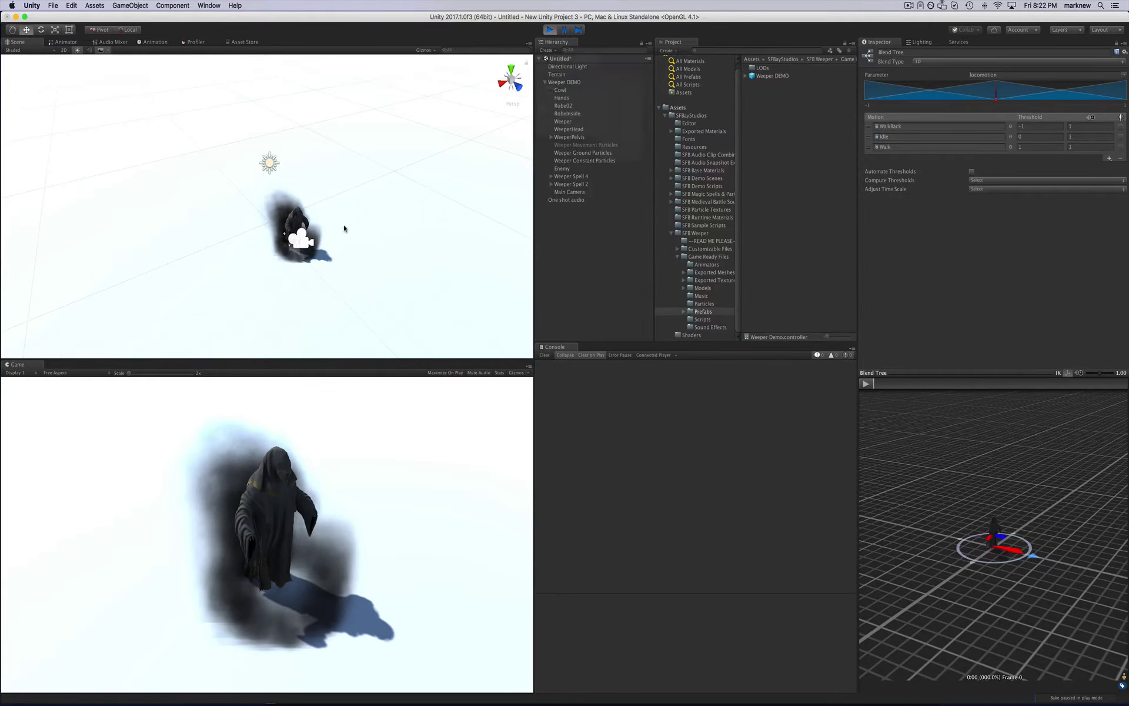
pyautogui.press('super+d')
pyautogui.moveTo(247, 214); pyautogui.dragTo(468, 312)
pyautogui.press('super+d')
pyautogui.press('super+d')
pyautogui.press('super+d')
pyautogui.press('super+d')
pyautogui.moveTo(321, 175); pyautogui.dragTo(422, 290)
pyautogui.press('super+d')
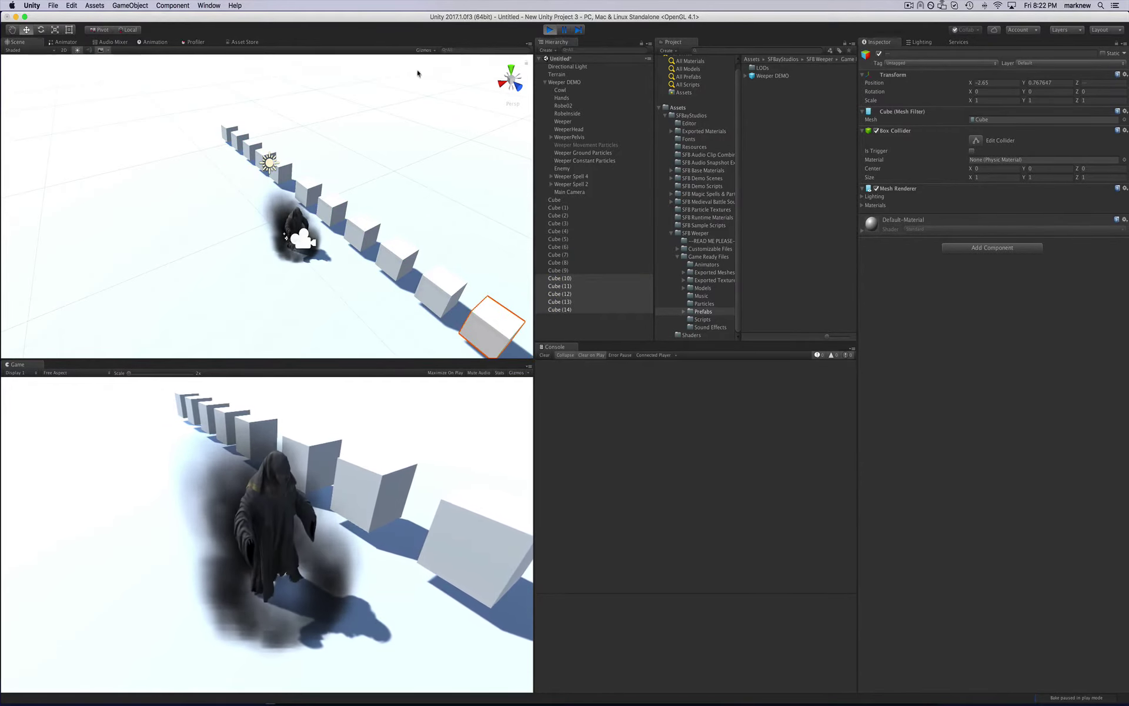
# - Test locomotion at 1 and -1 in the Animator, then set it back to 0
pyautogui.click(58, 42)
pyautogui.click(118, 69)
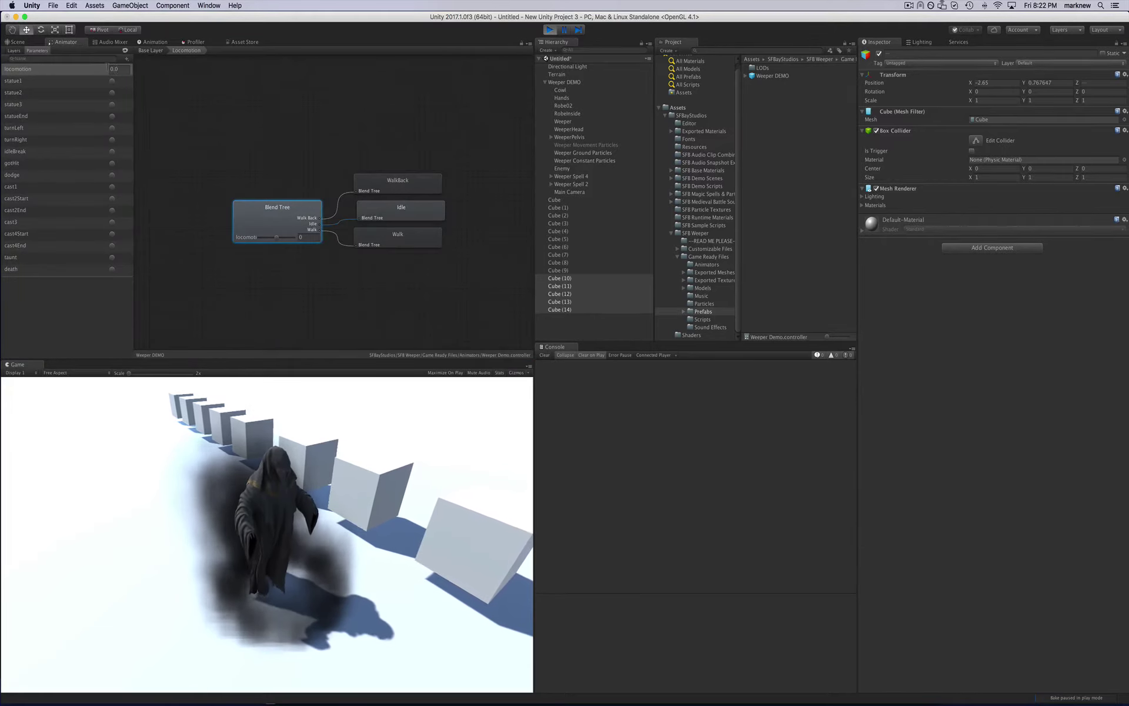
pyautogui.write('10')
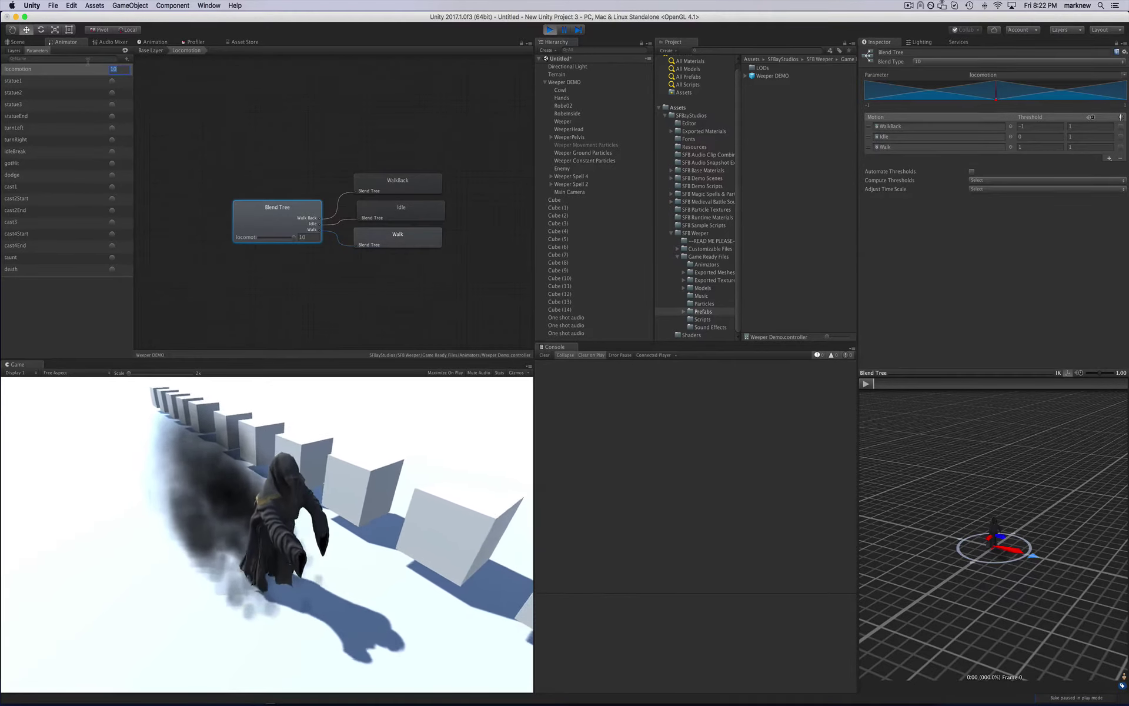
pyautogui.press('BackSpace')
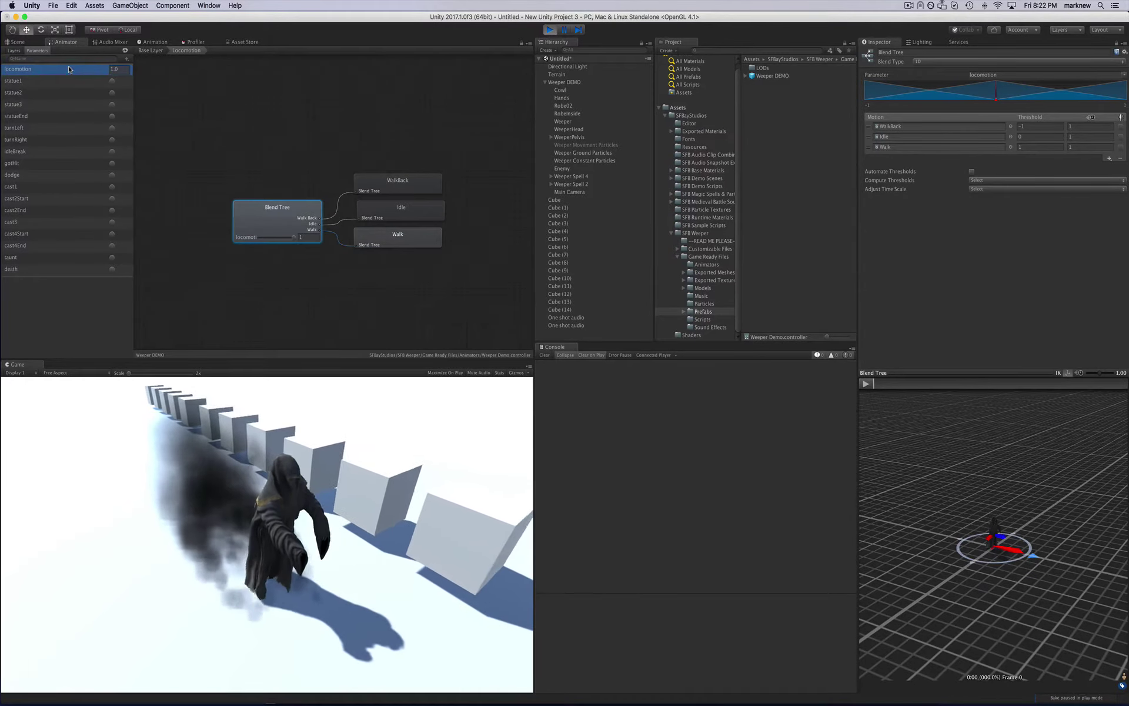
pyautogui.click(254, 238)
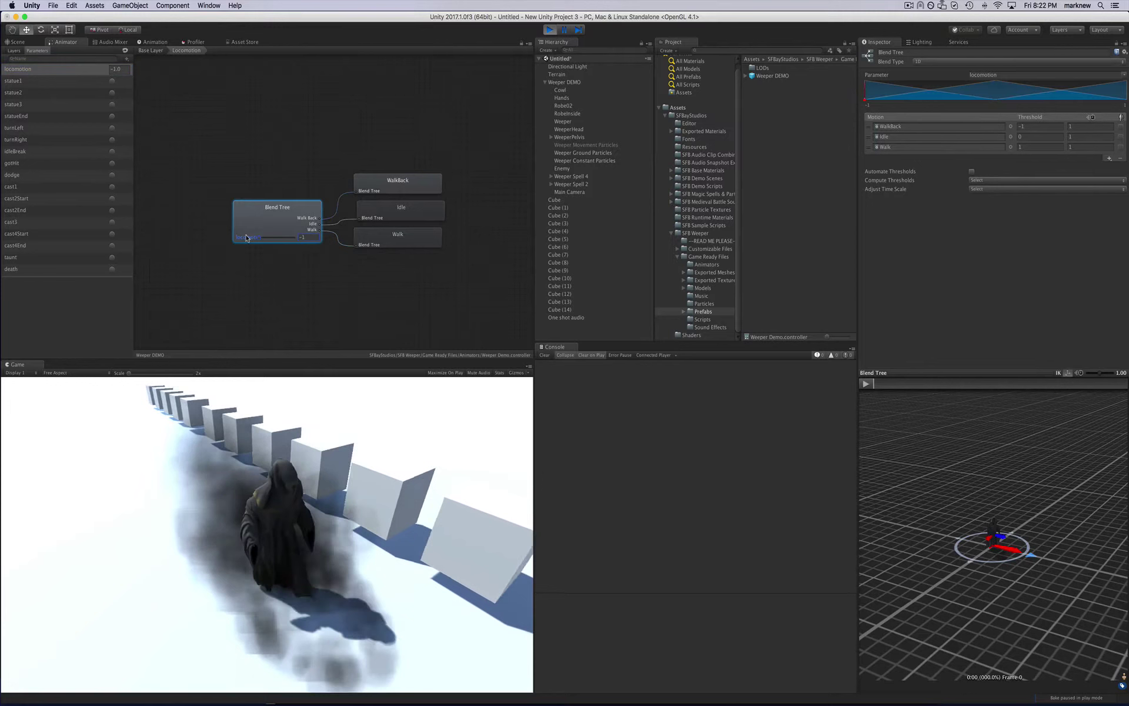
pyautogui.click(304, 237)
pyautogui.write('0')
pyautogui.press('Return')
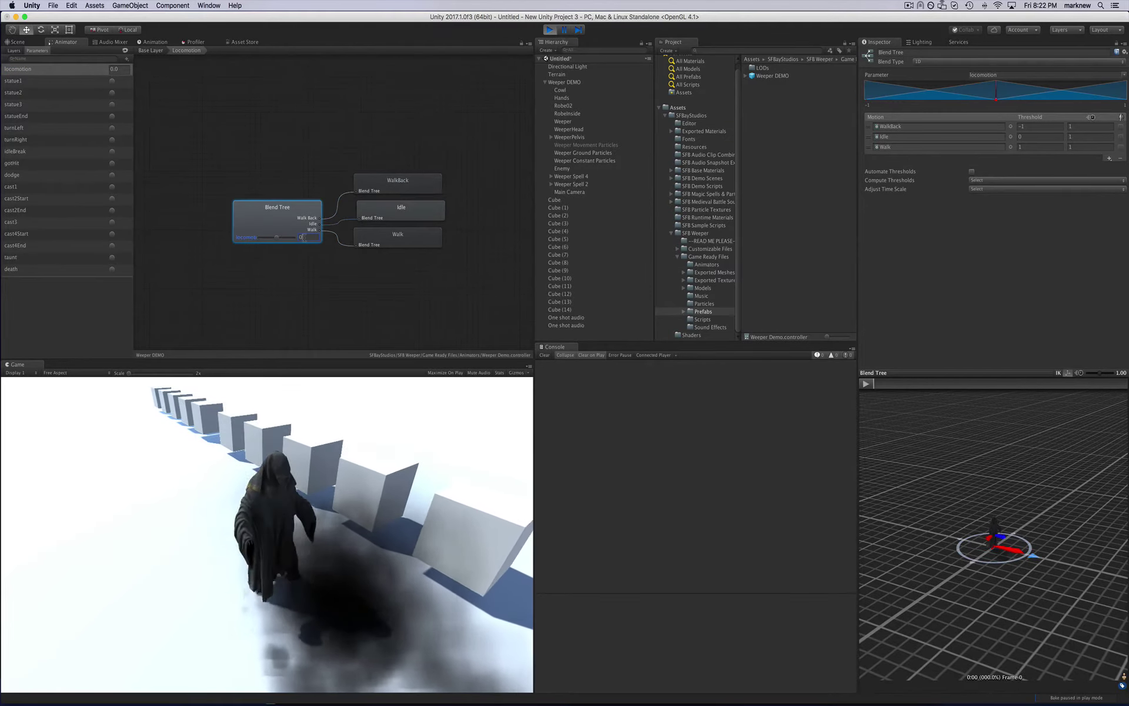
# - Return to the Base Layer graph and pan across its cast, statue, death and action states
pyautogui.click(148, 51)
pyautogui.scroll(5, 258, 241)
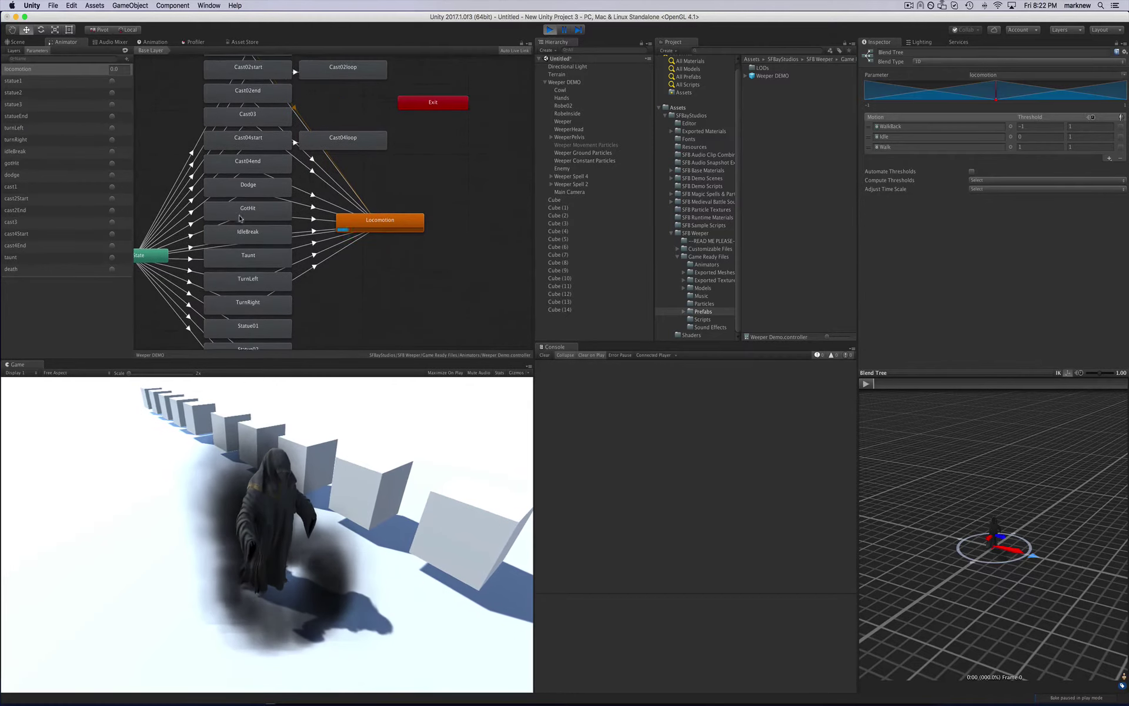
pyautogui.scroll(-8, 250, 130)
pyautogui.scroll(3, 238, 222)
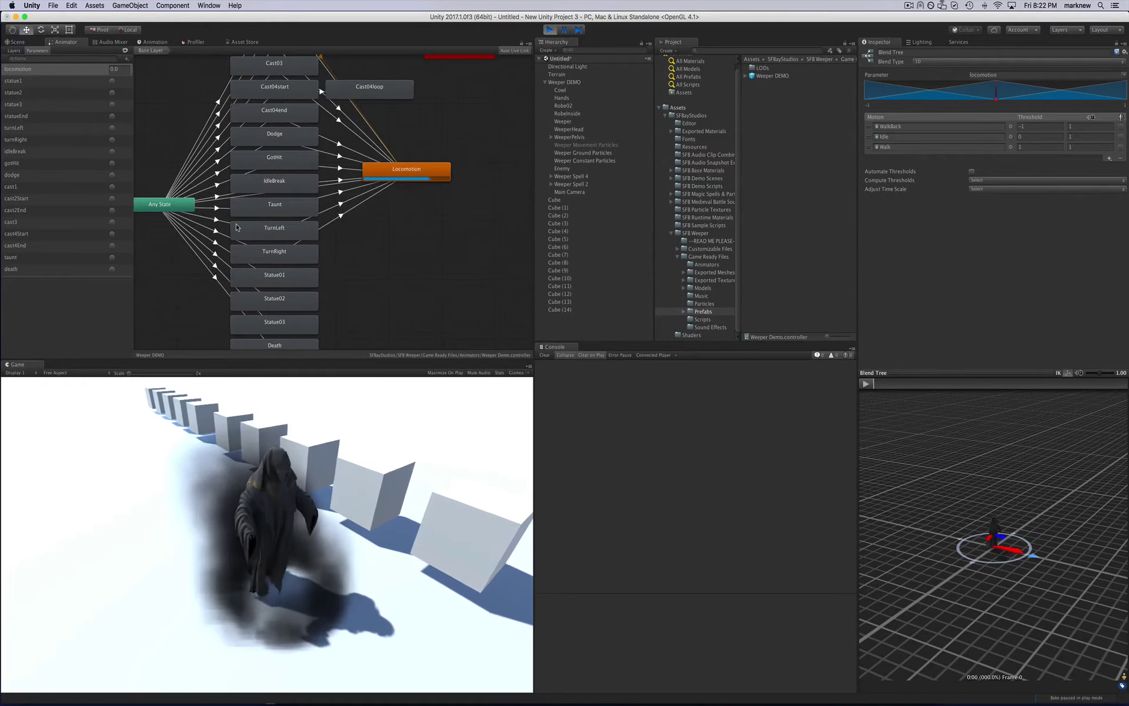
pyautogui.scroll(2, 237, 227)
pyautogui.scroll(2, 237, 227)
pyautogui.scroll(-2, 238, 226)
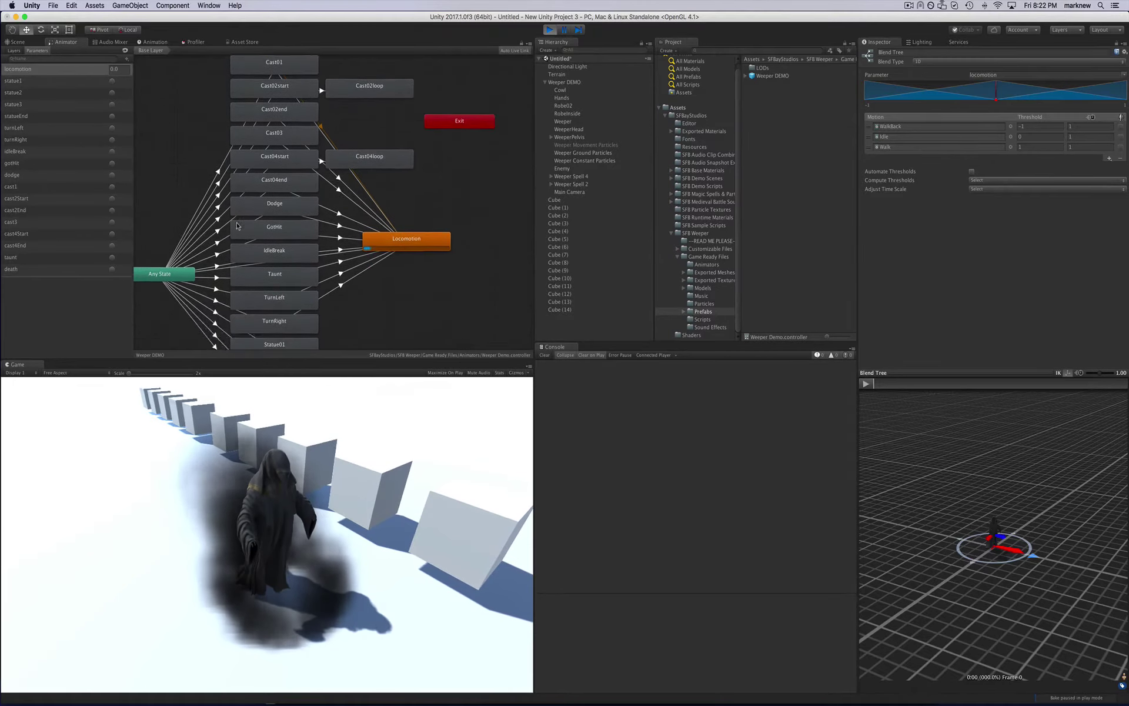
pyautogui.scroll(-4, 237, 226)
pyautogui.scroll(3, 237, 226)
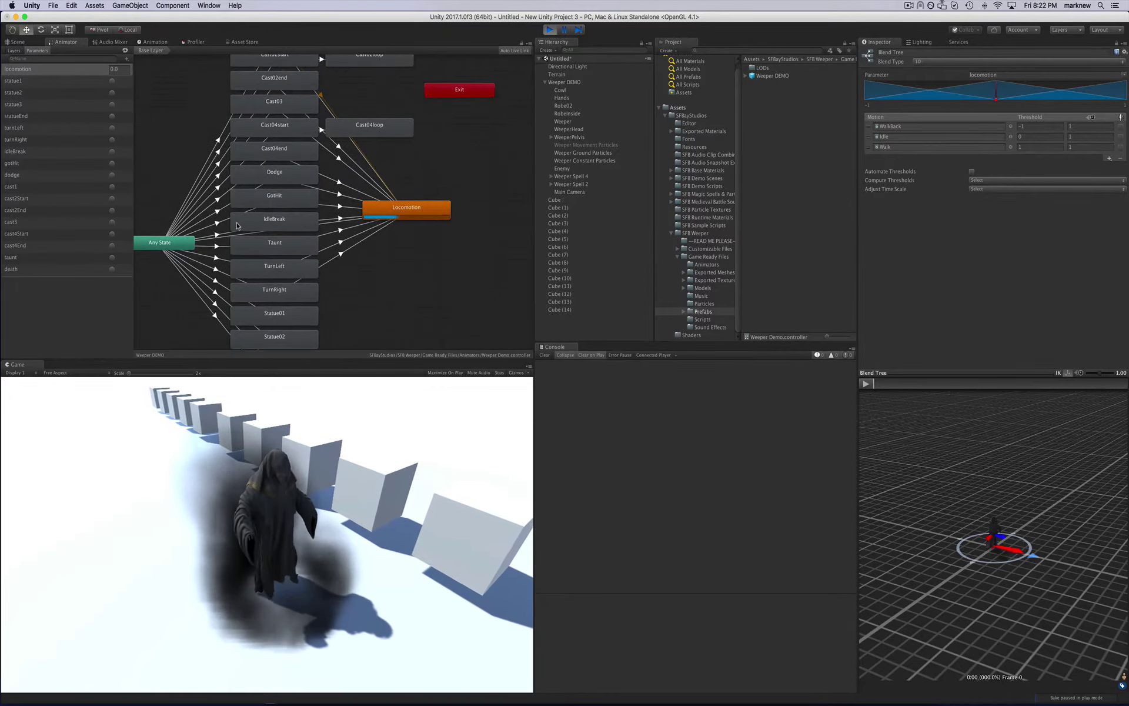
pyautogui.scroll(1, 237, 225)
pyautogui.hscroll(-1, 238, 226)
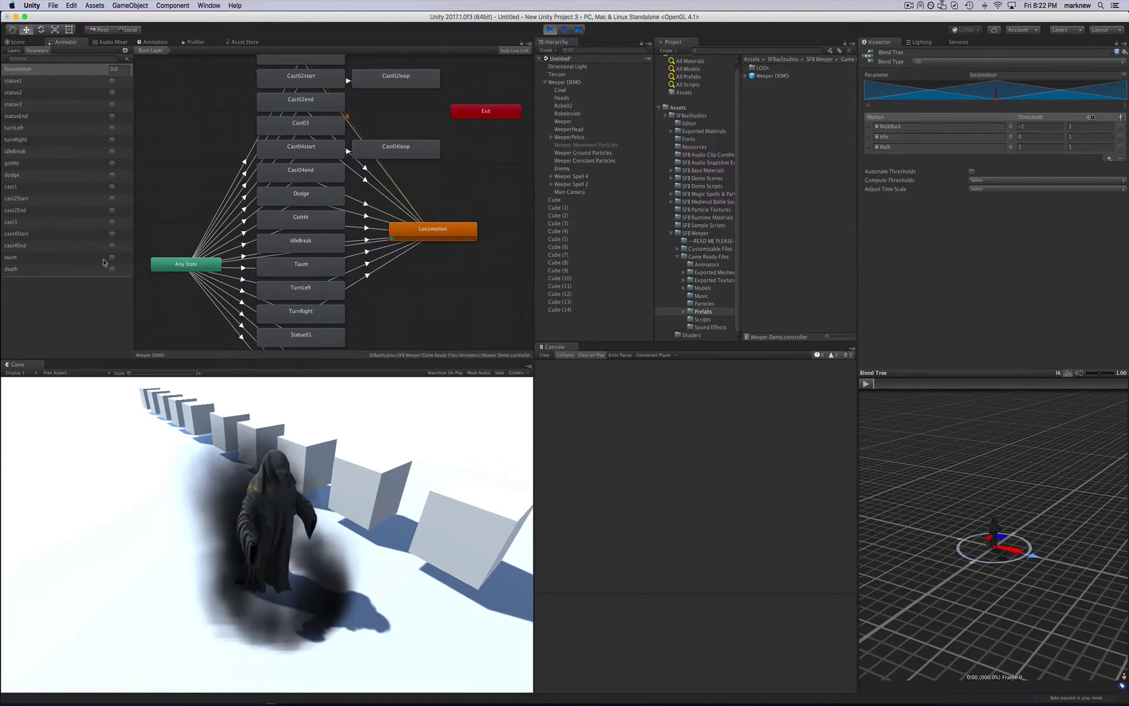
pyautogui.click(125, 59)
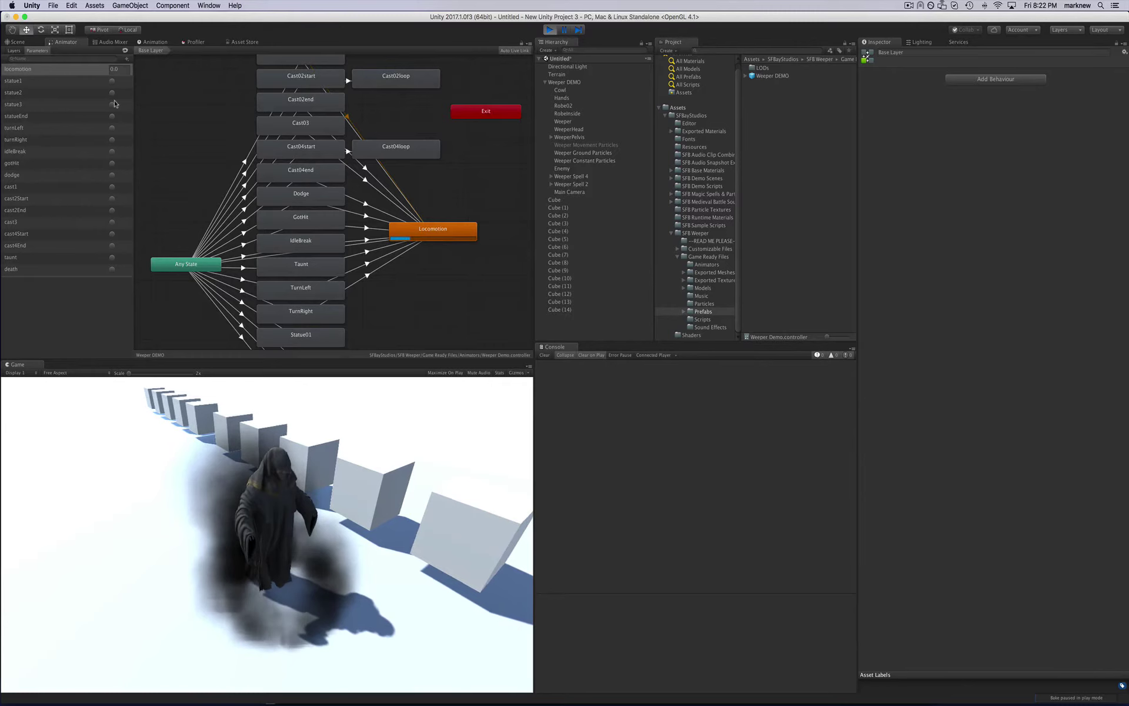
# - Fire the statue1, statue2 and statue3 triggers, move Any State left, then return via statueEnd
pyautogui.click(112, 81)
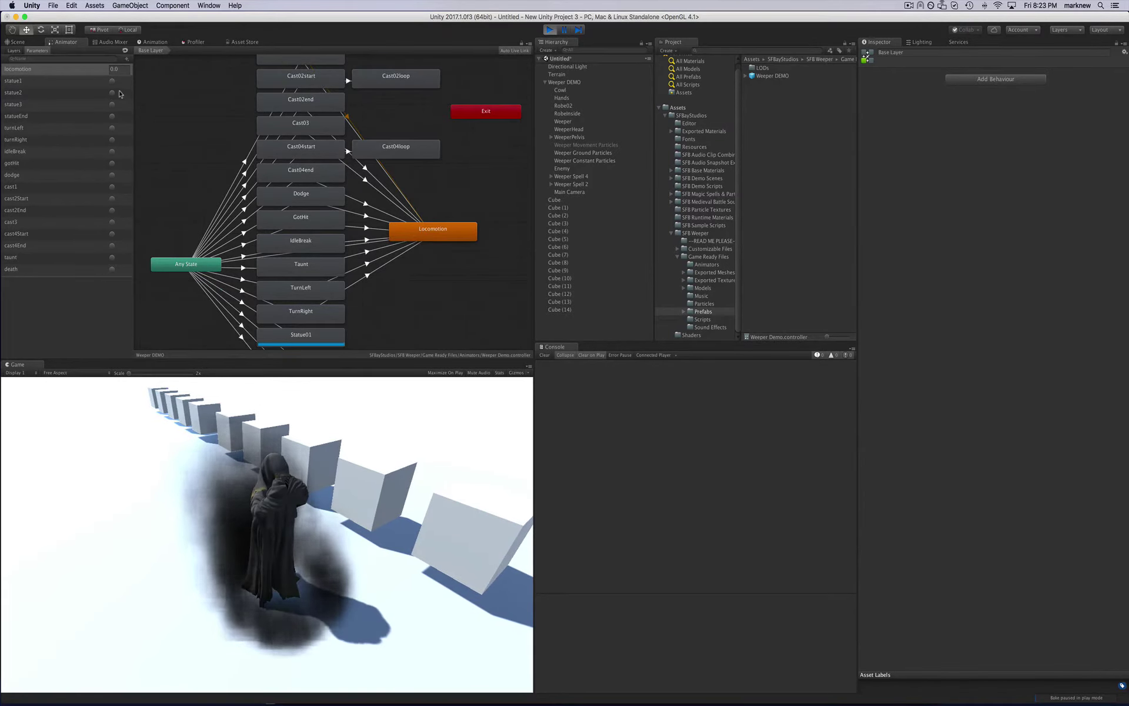
pyautogui.click(113, 94)
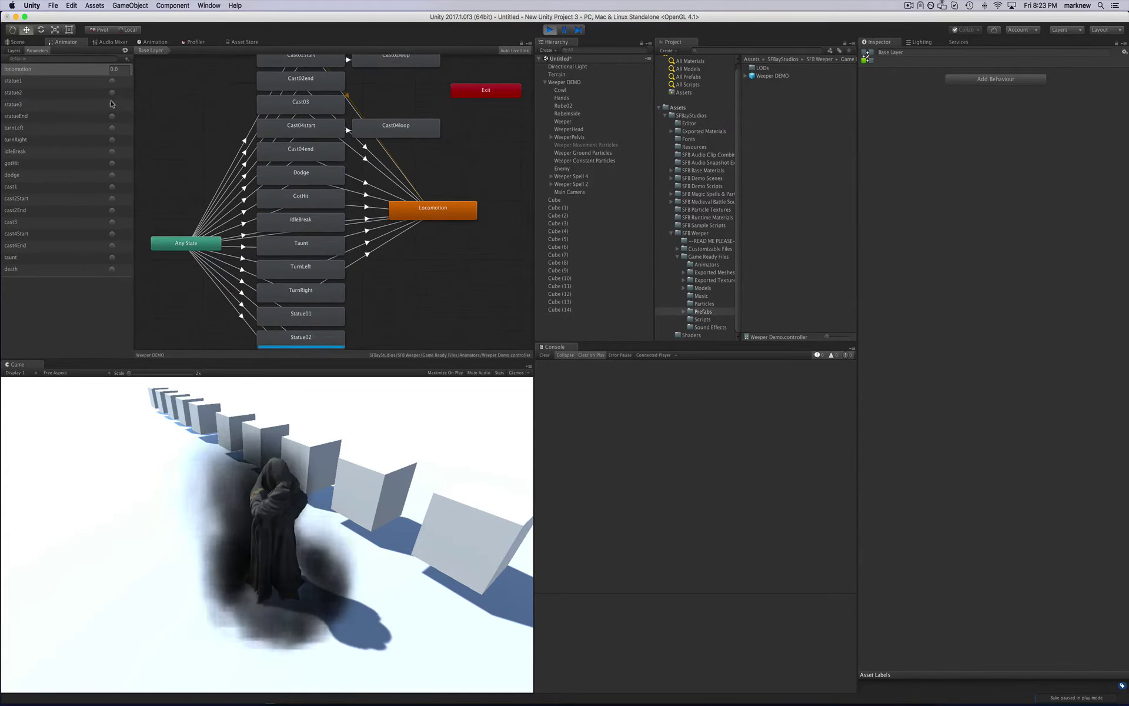
pyautogui.click(112, 104)
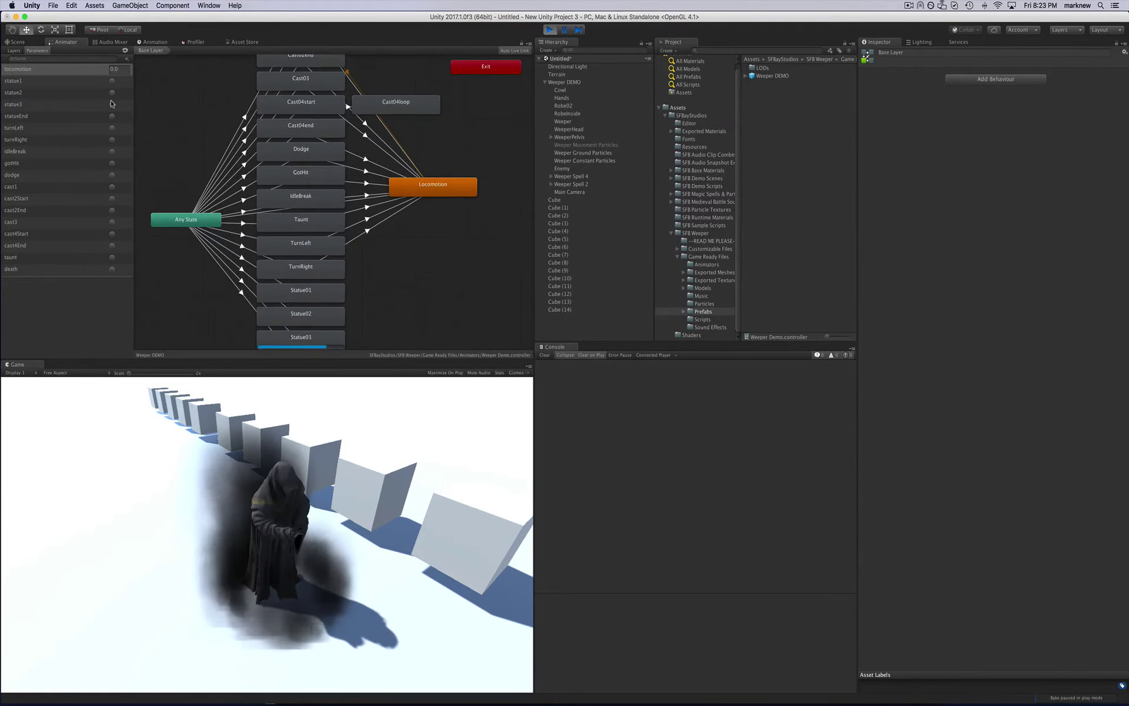
pyautogui.click(213, 232)
pyautogui.moveTo(213, 233); pyautogui.dragTo(181, 232)
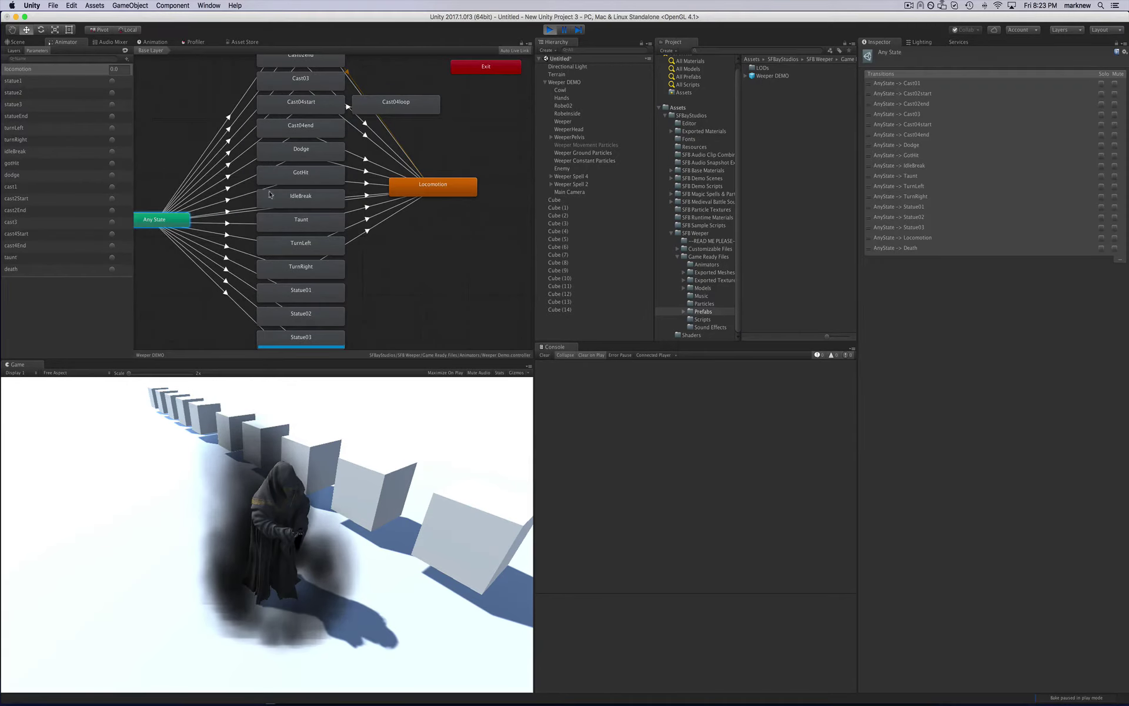
pyautogui.click(112, 117)
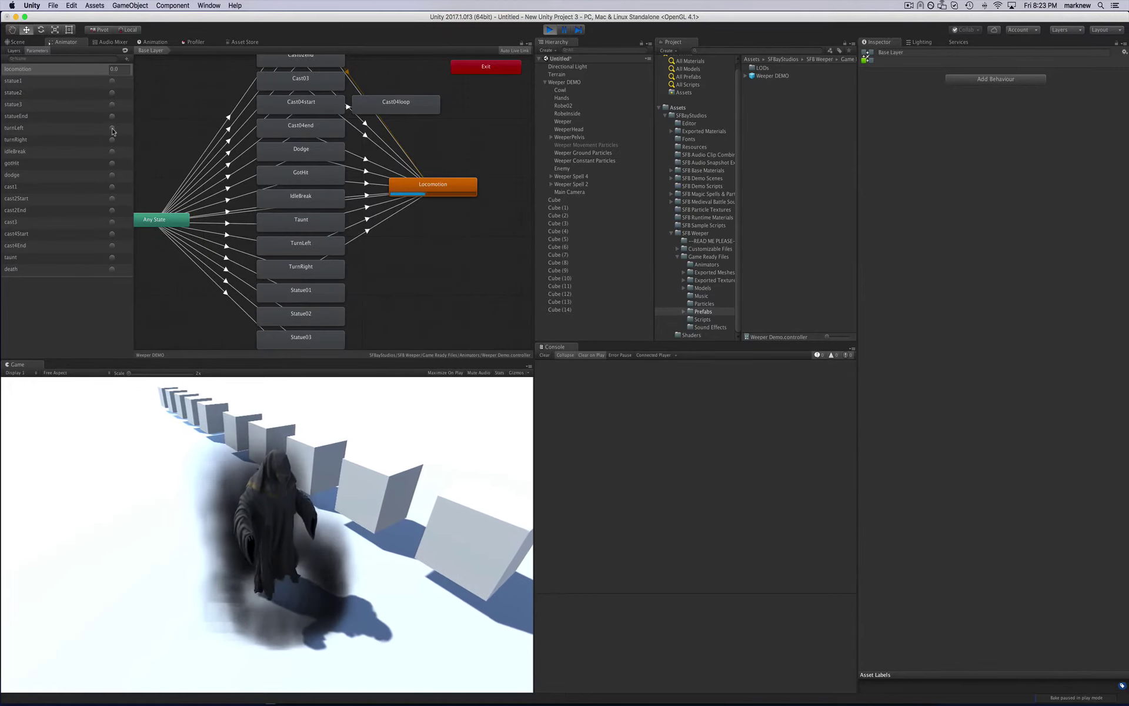
# - Trigger the Weeper's turnLeft, turnRight, idleBreak, gotHit (twice) and dodge animations
pyautogui.click(112, 129)
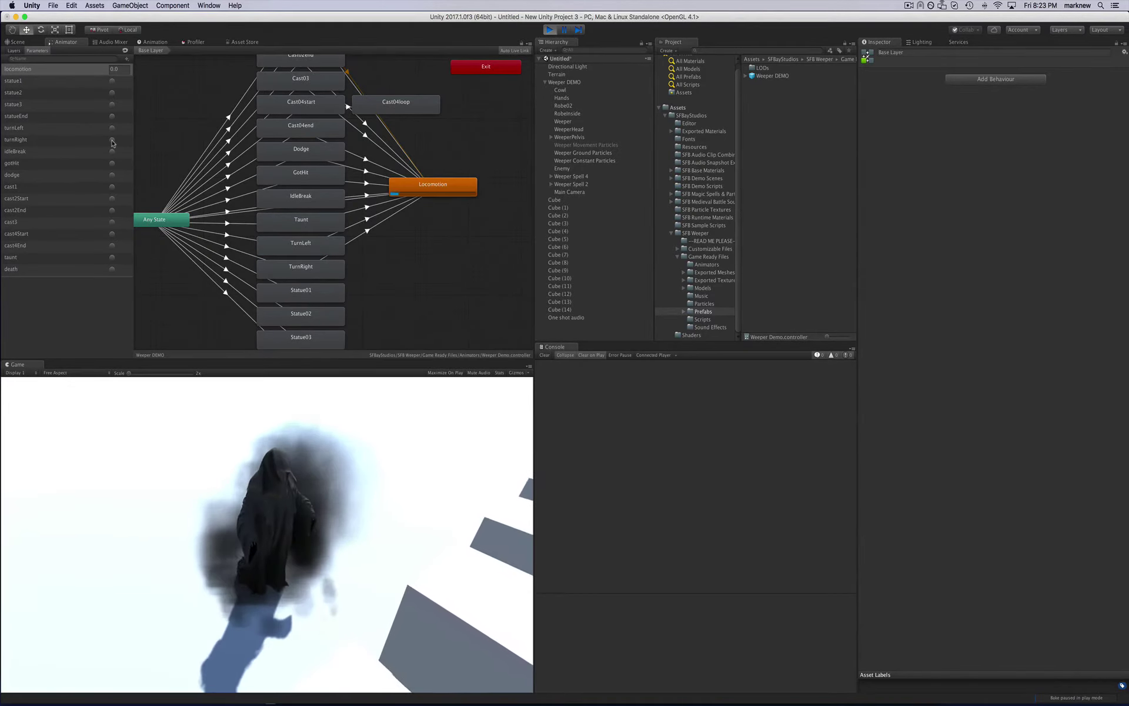
pyautogui.click(112, 140)
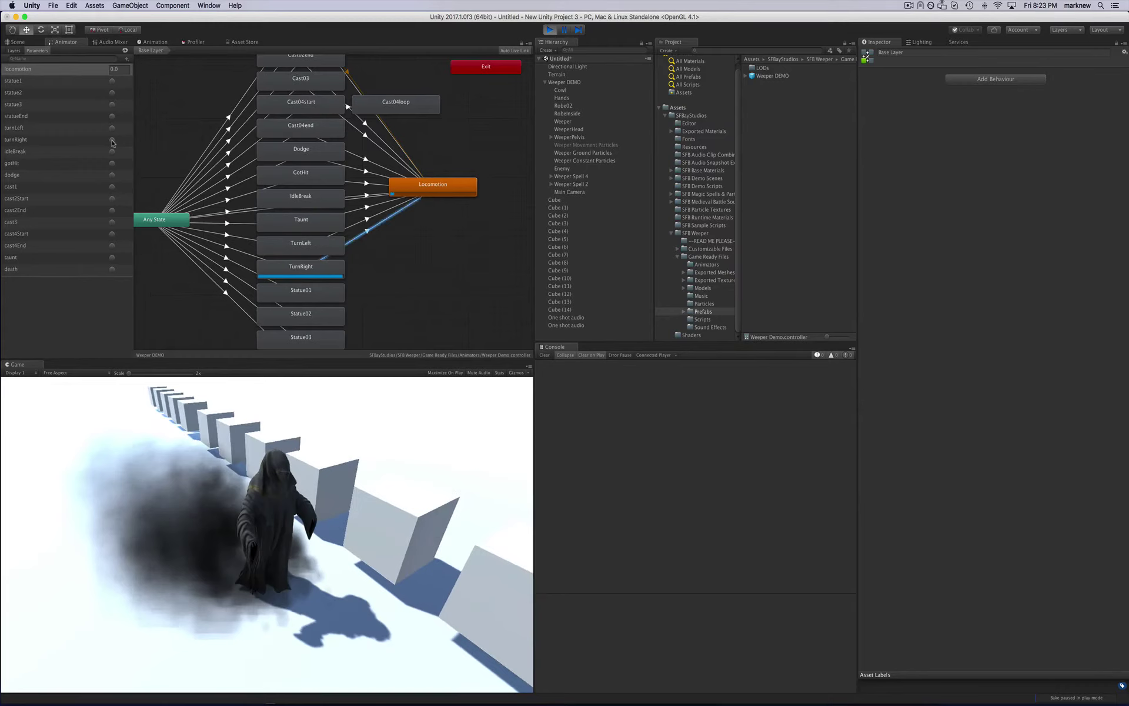
pyautogui.click(111, 151)
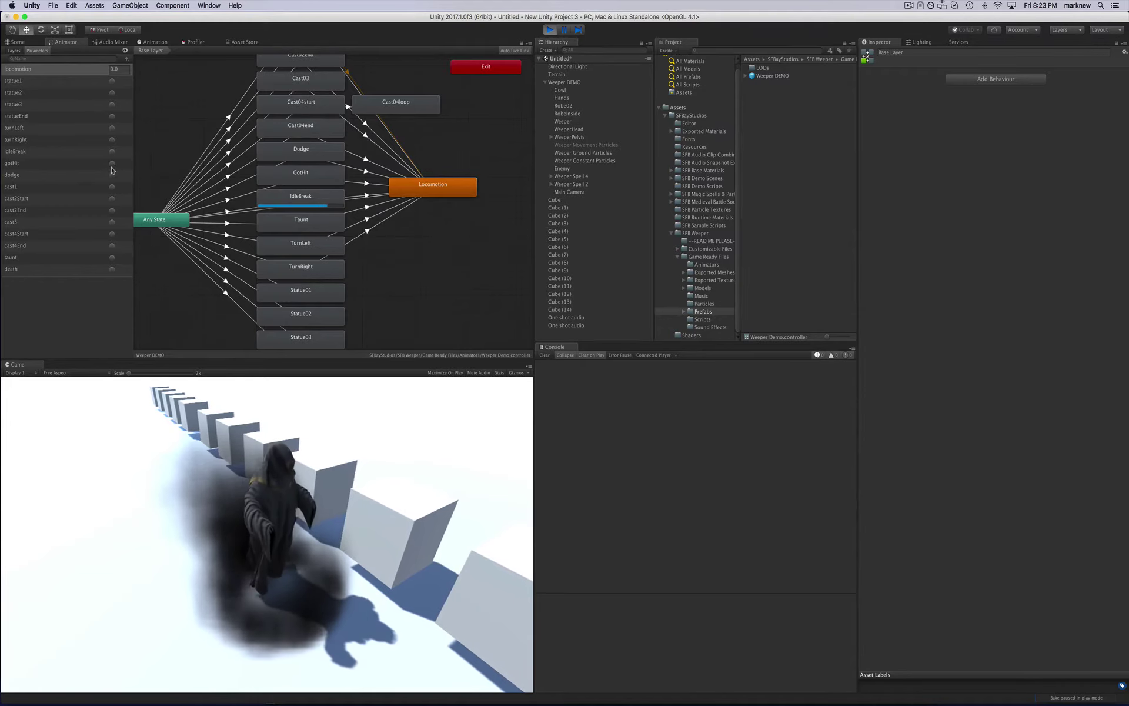
pyautogui.click(112, 164)
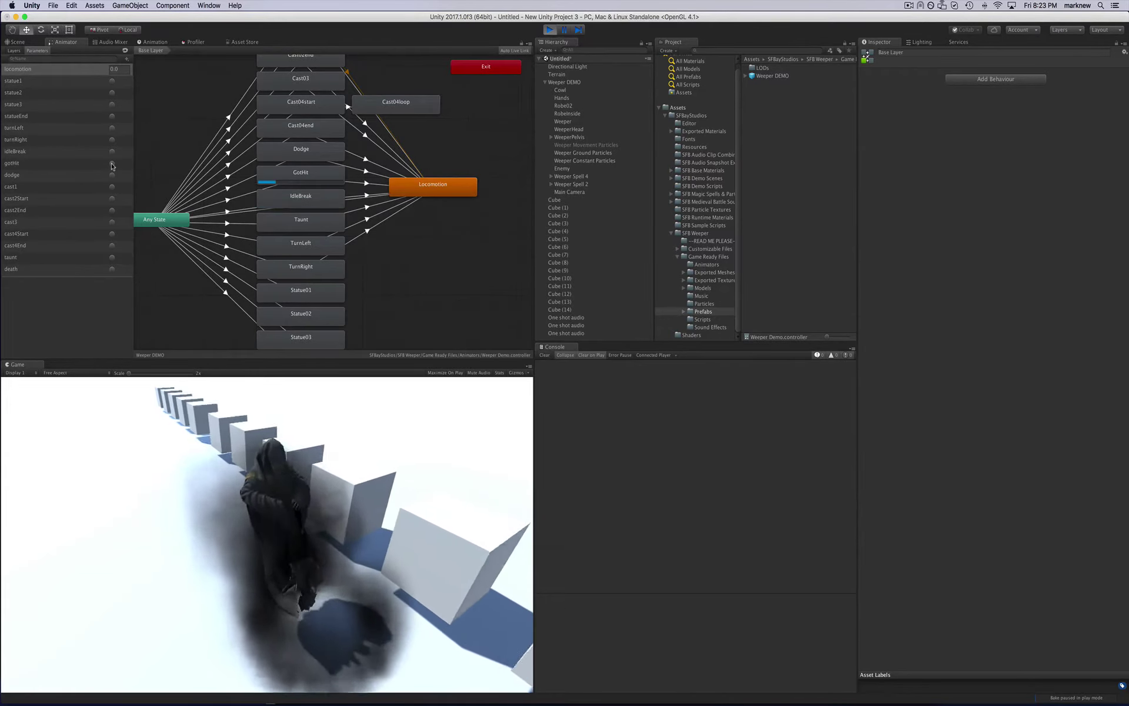
pyautogui.click(112, 165)
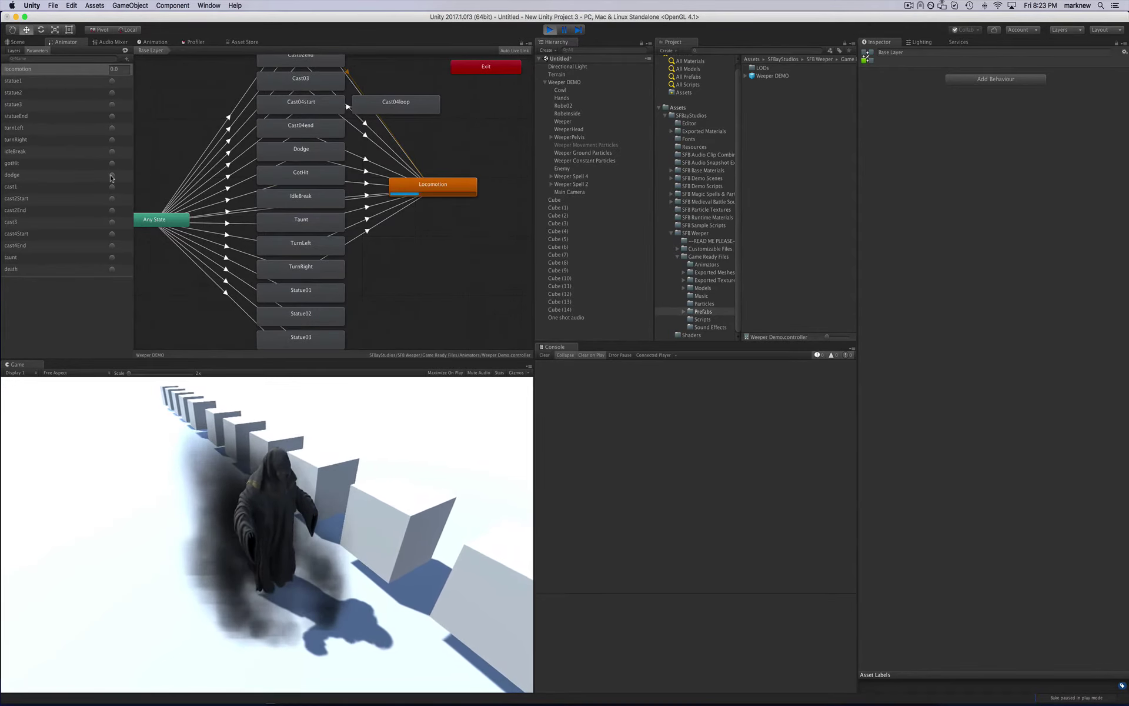
pyautogui.click(112, 177)
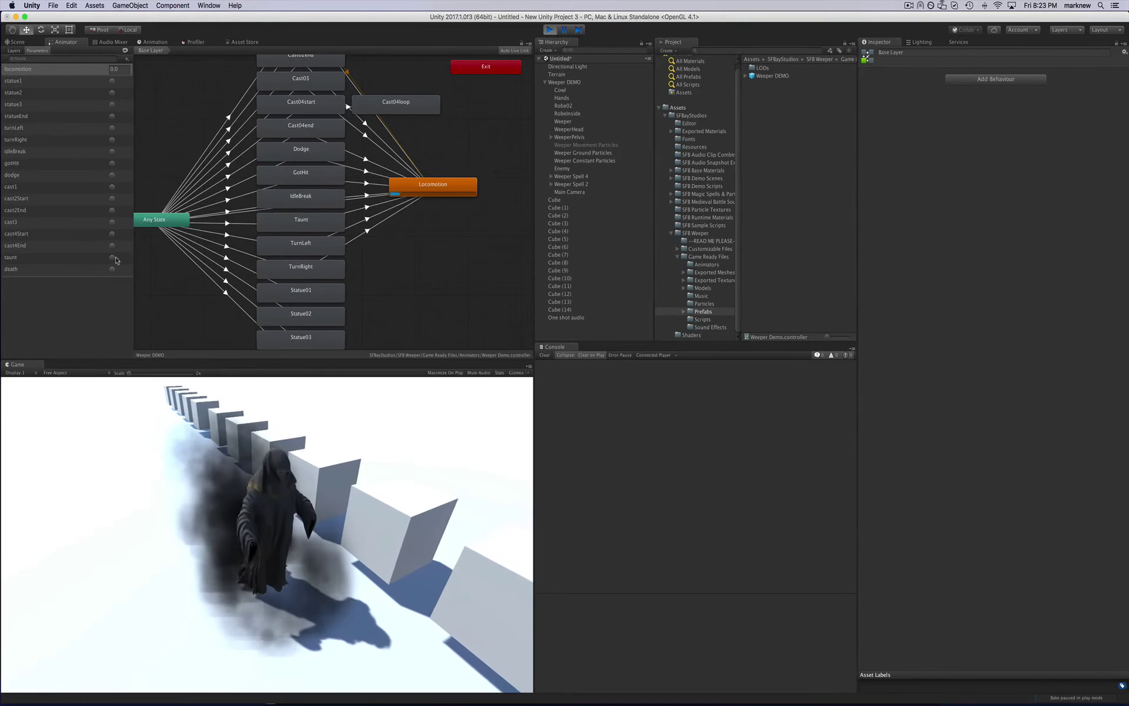
# - Fire the cast1, cast2Start, cast2End and cast3 triggers so the Weeper casts each spell
pyautogui.click(112, 188)
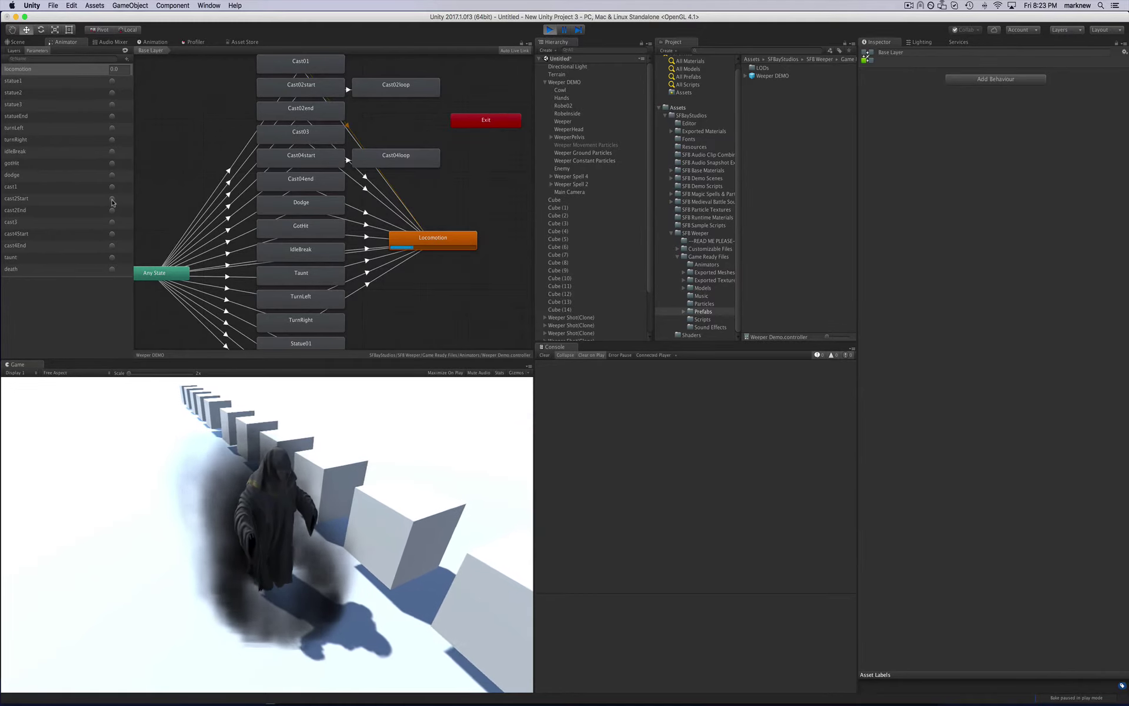
pyautogui.click(112, 199)
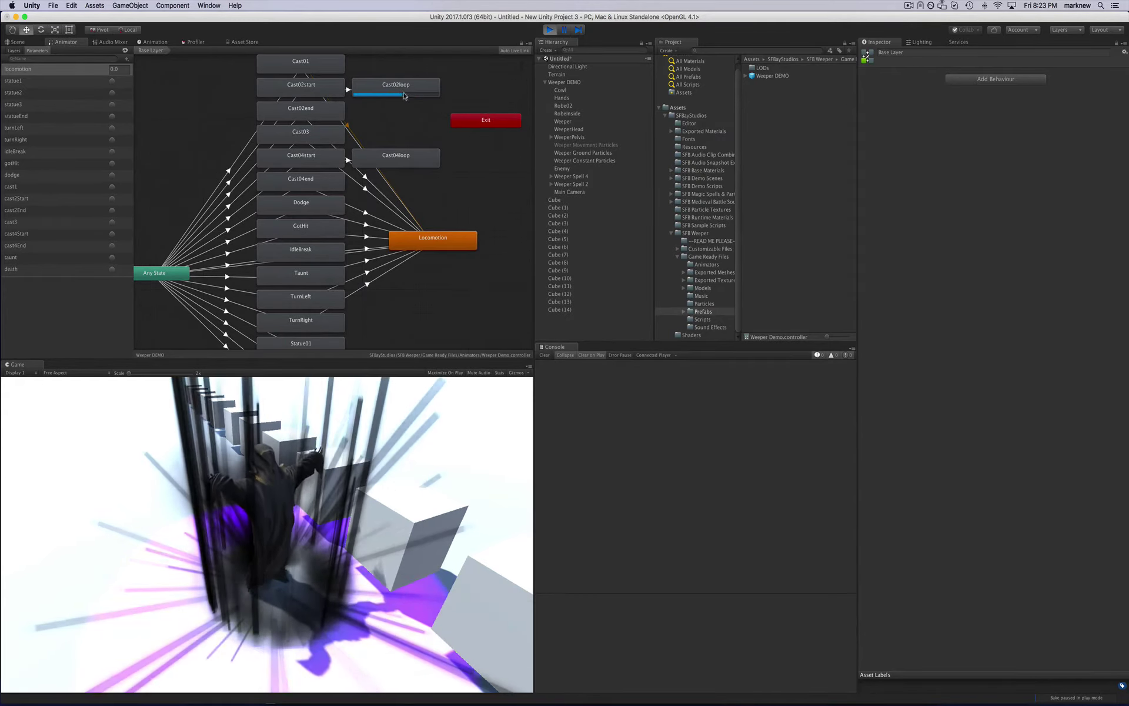
pyautogui.click(112, 211)
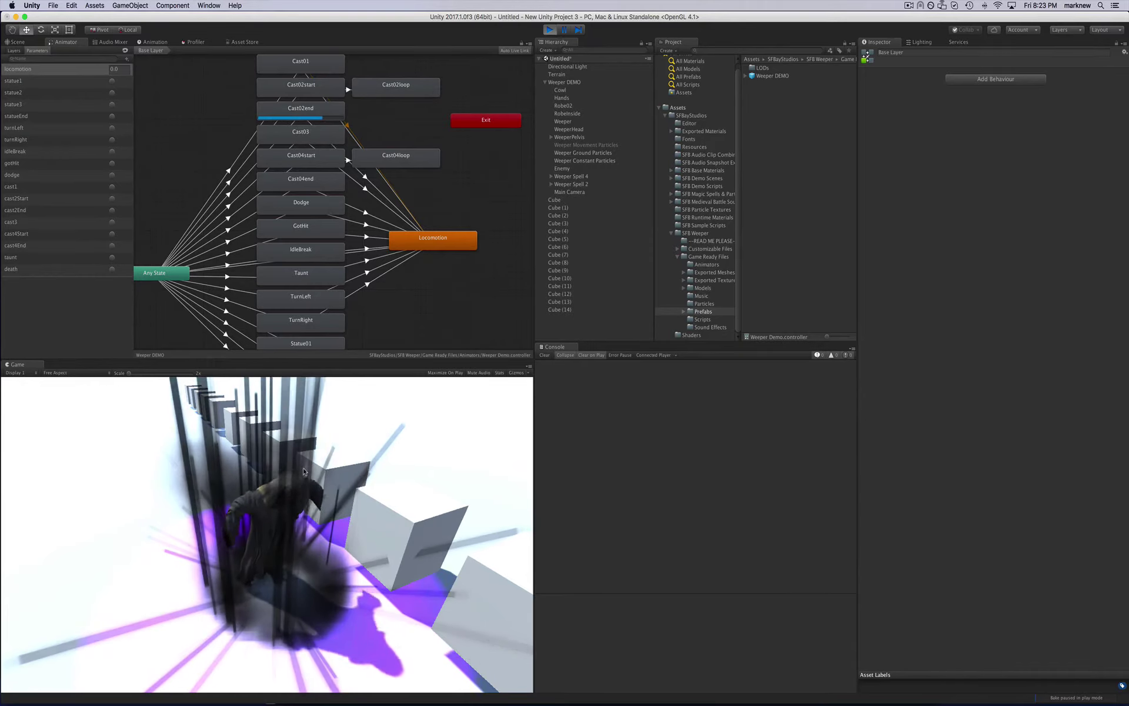
pyautogui.click(112, 223)
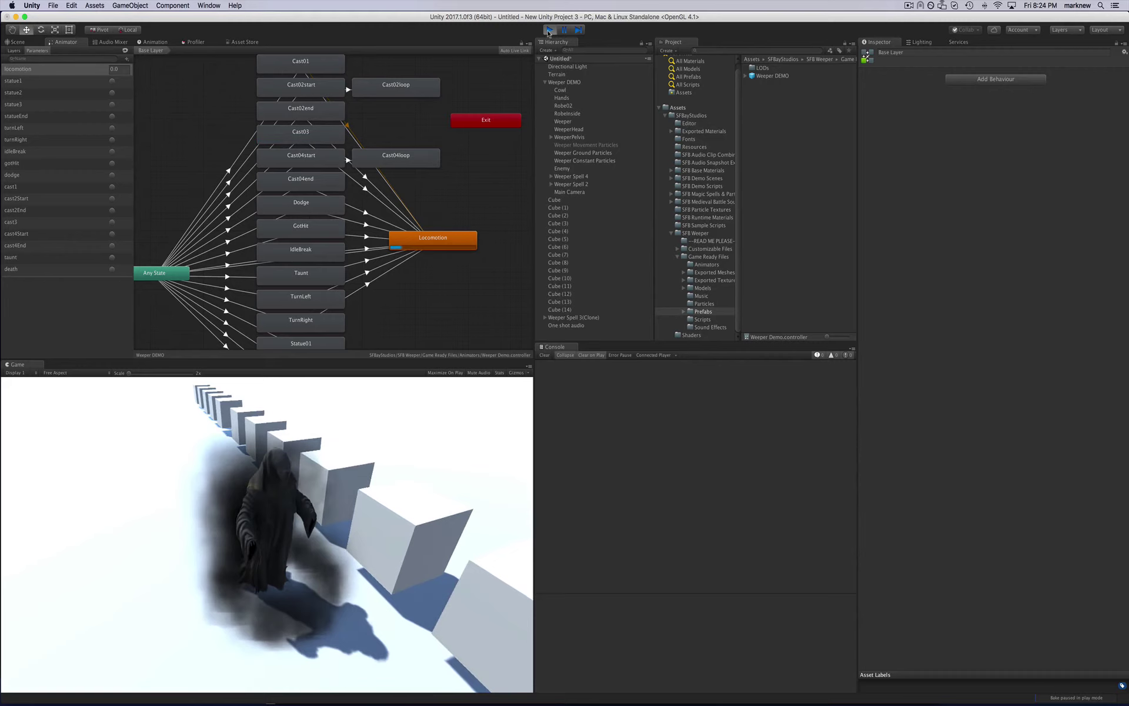
# - Stop Play mode and open SFB Weeper Demo from the SFB Demo Scenes folder
pyautogui.press('super+p')
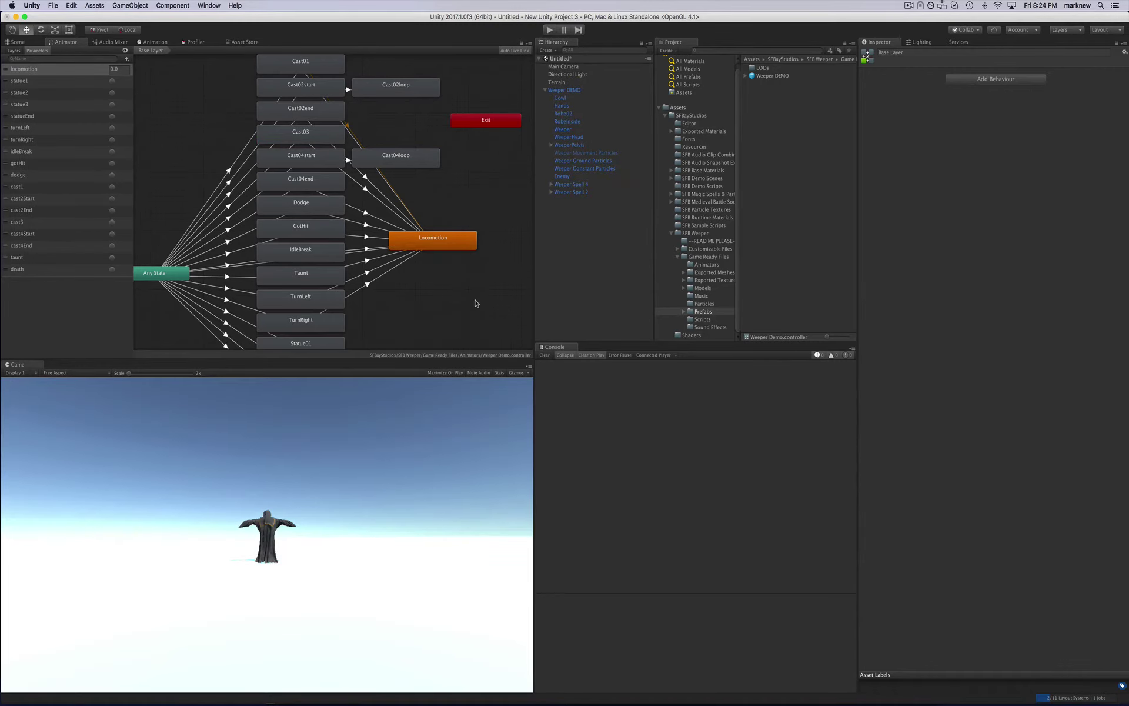
pyautogui.click(21, 43)
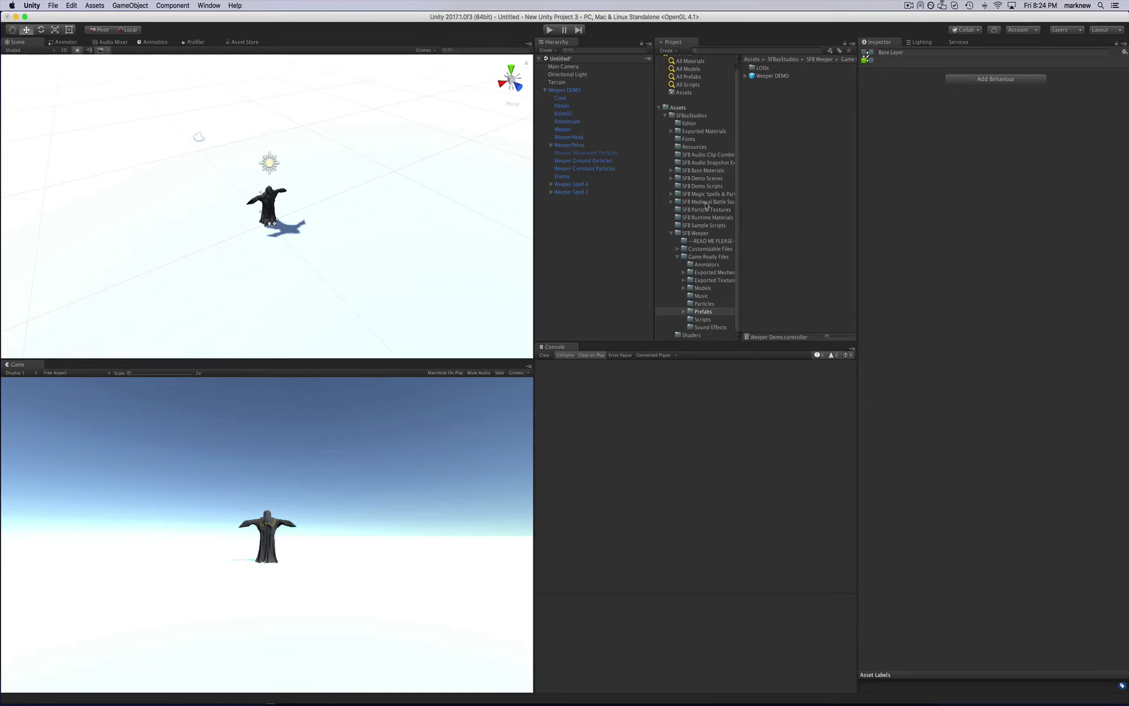
pyautogui.click(700, 179)
pyautogui.click(671, 179)
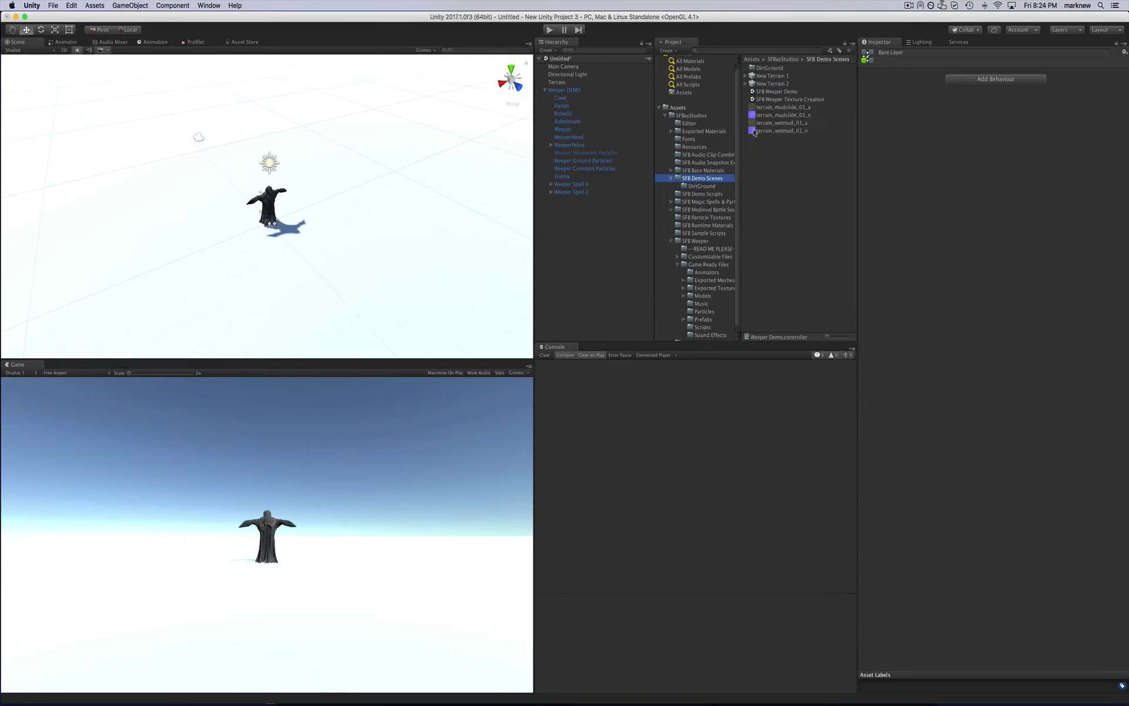
pyautogui.doubleClick(789, 91)
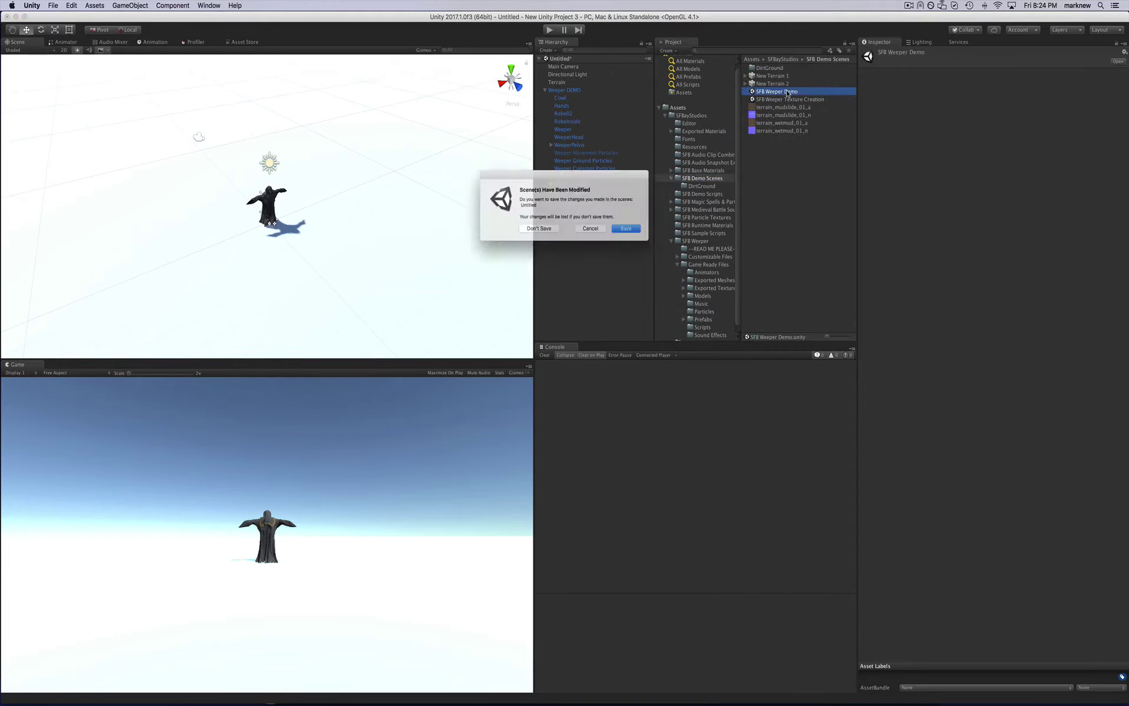
pyautogui.click(527, 234)
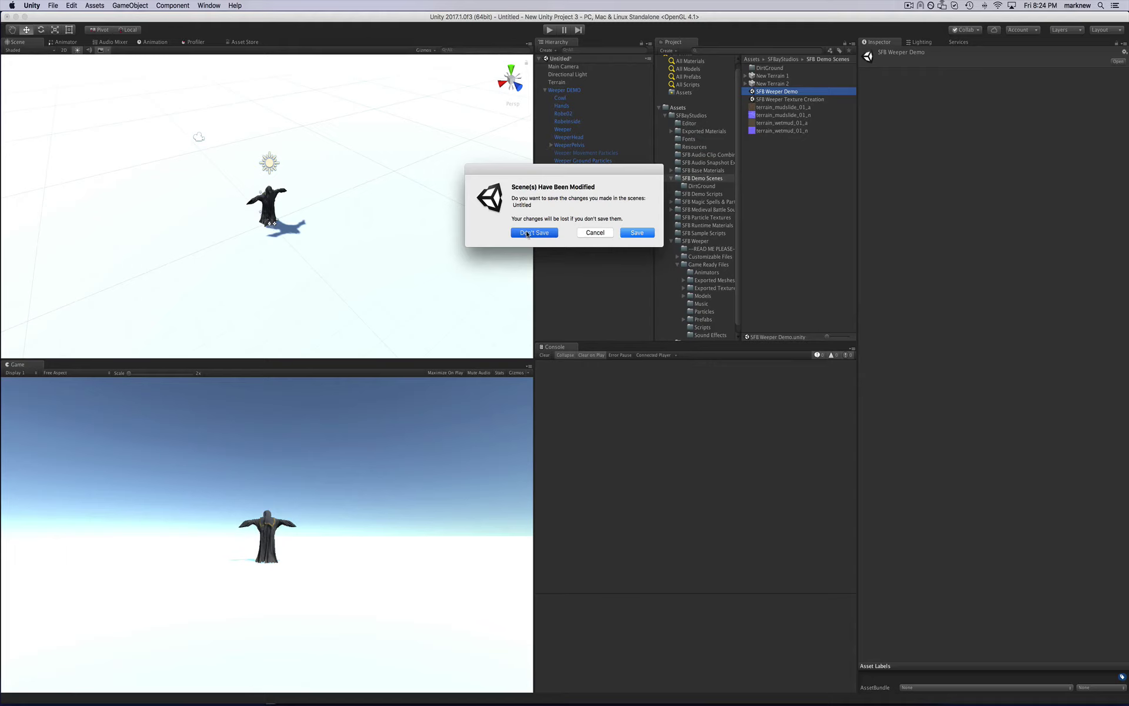
# - Load the demo scene unsaved and select Cast 1 under Canvas > Animation Panel Main > Ground Animations
pyautogui.click(528, 233)
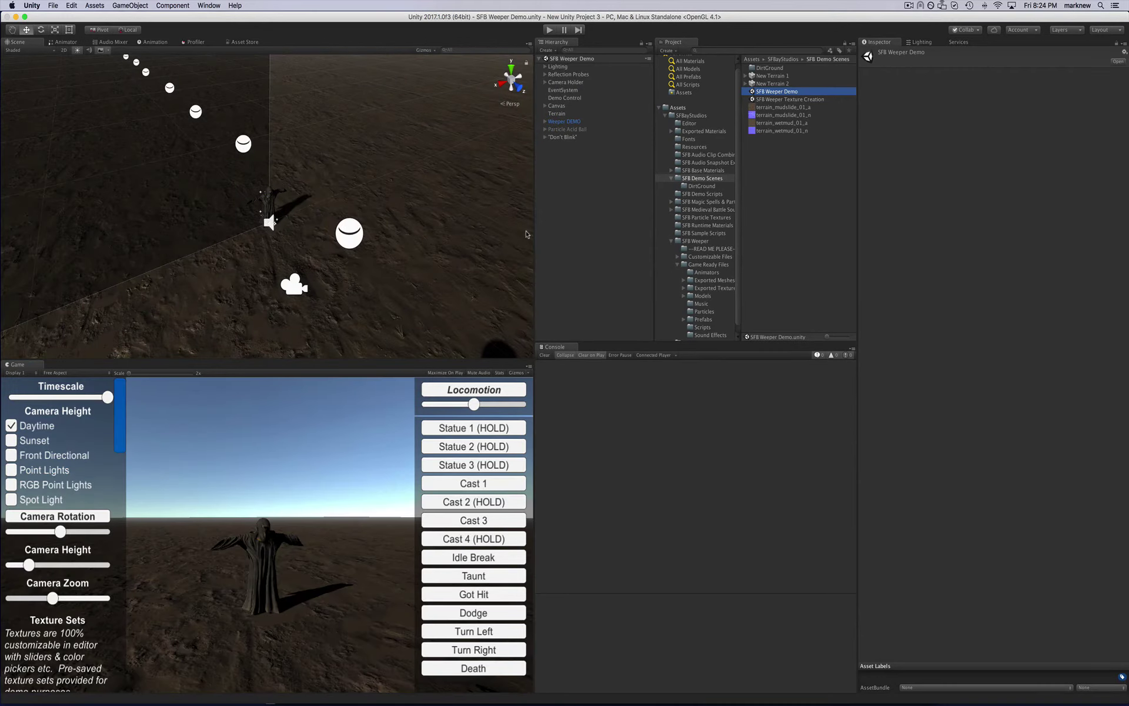
pyautogui.keyDown('alt'); pyautogui.moveTo(295, 241); pyautogui.dragTo(311, 172); pyautogui.keyUp('alt')
pyautogui.scroll(3, 311, 171)
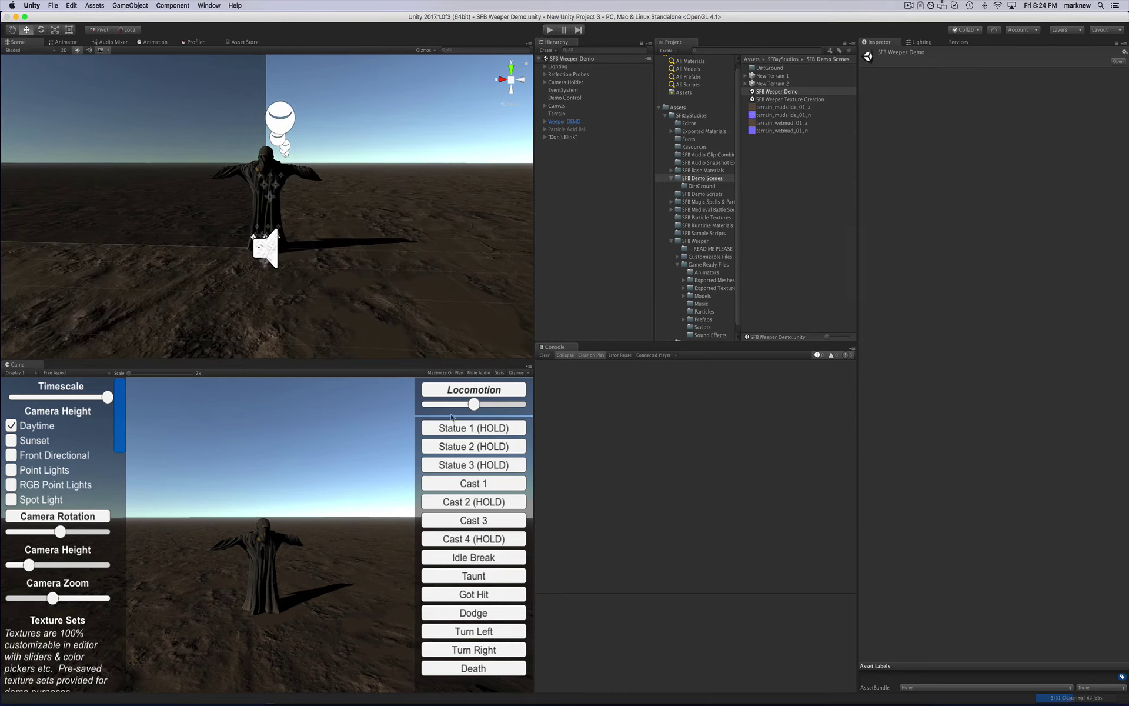
pyautogui.click(545, 106)
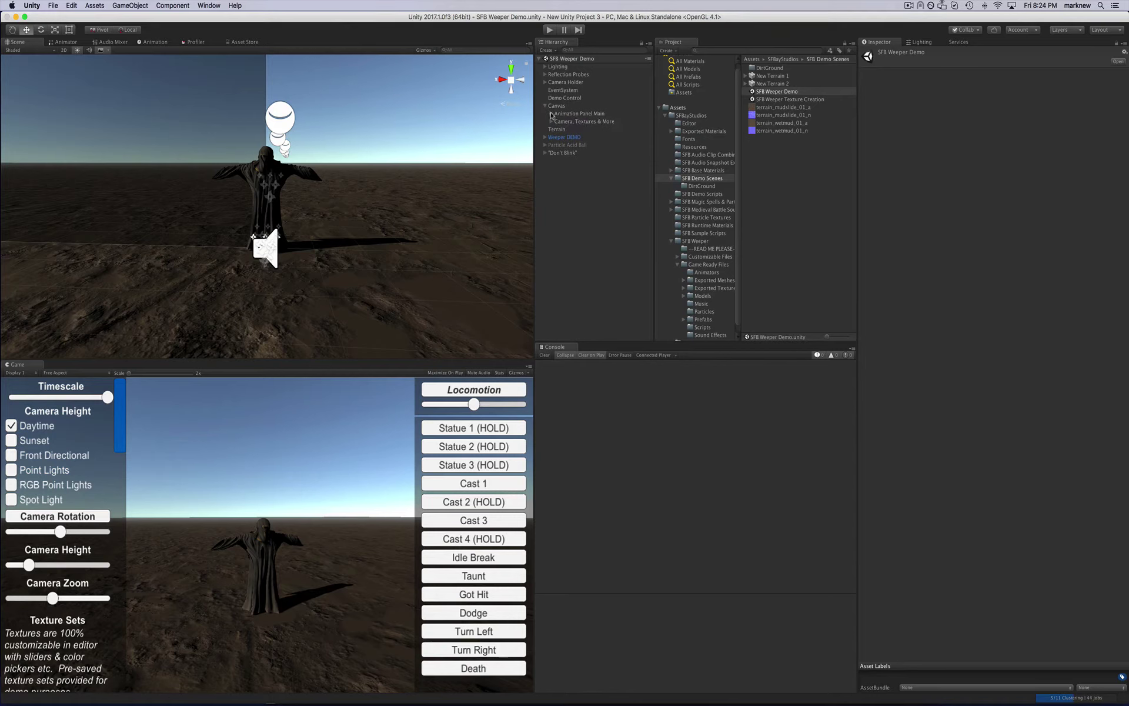
pyautogui.click(551, 114)
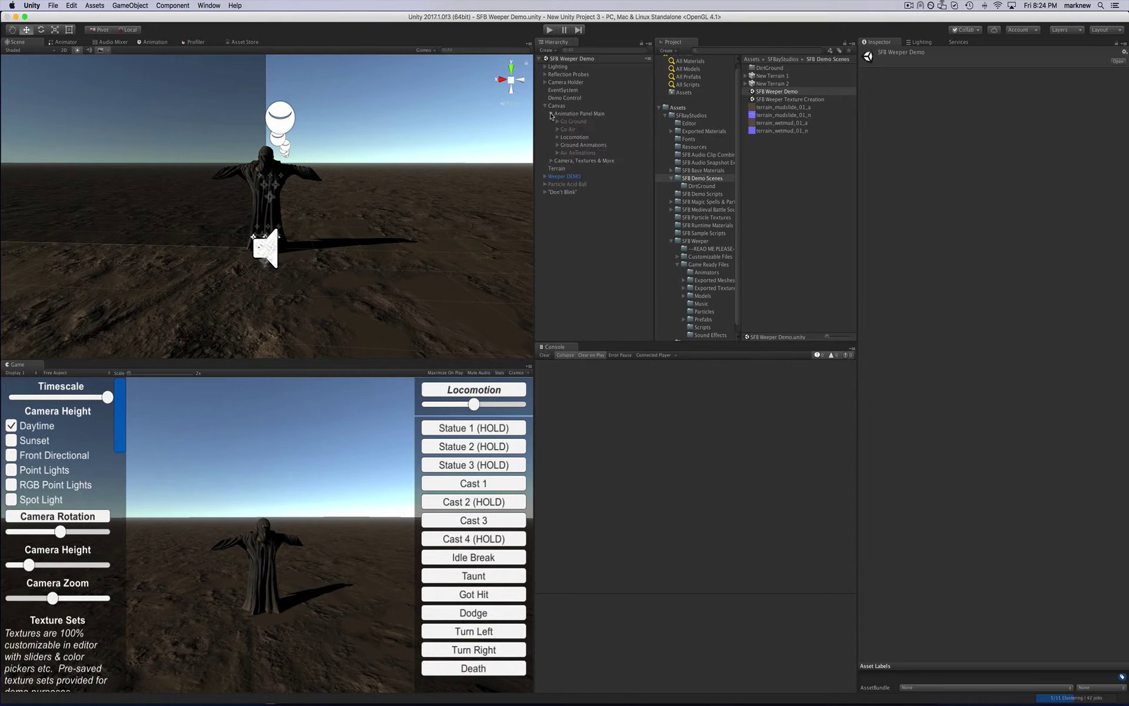
pyautogui.click(557, 145)
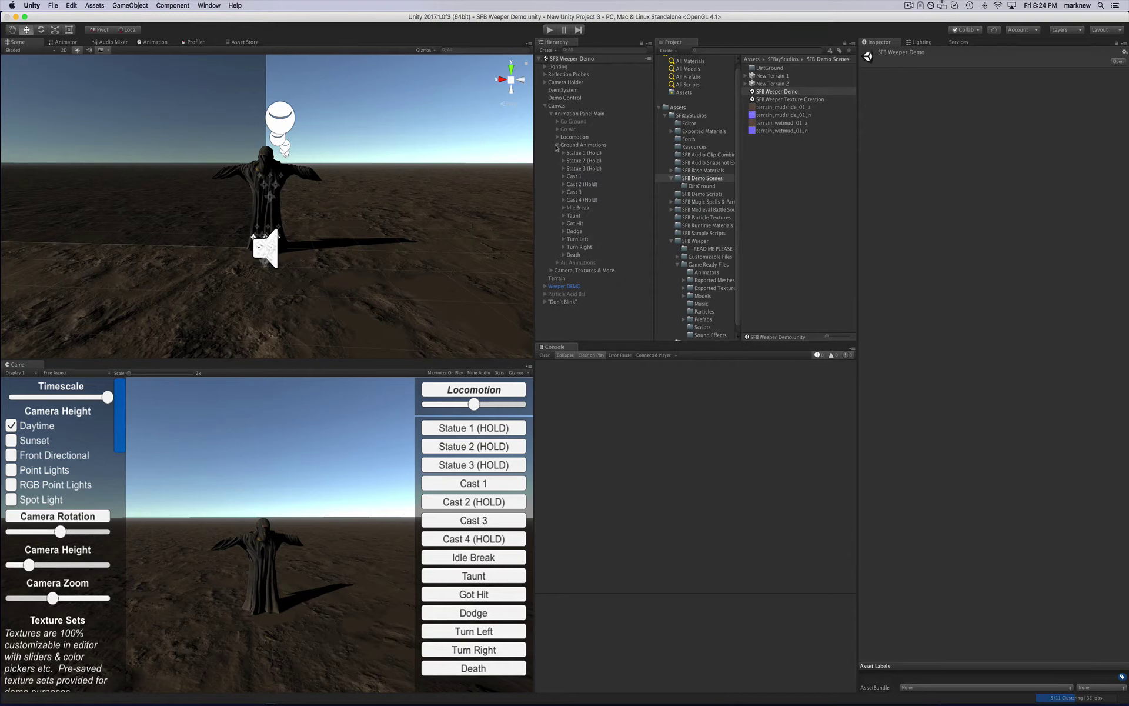
pyautogui.click(575, 176)
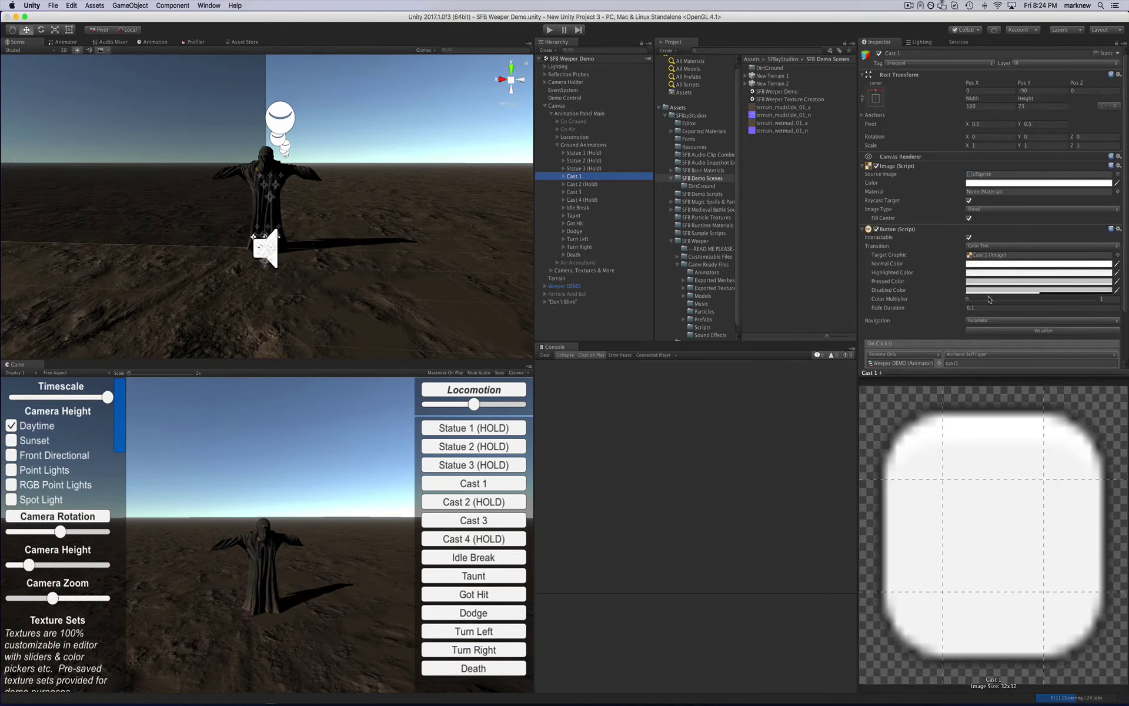
# - Inspect Cast 1's On Click entry calling Animator.SetTrigger with cast1, leaving it unchanged
pyautogui.scroll(-3, 919, 297)
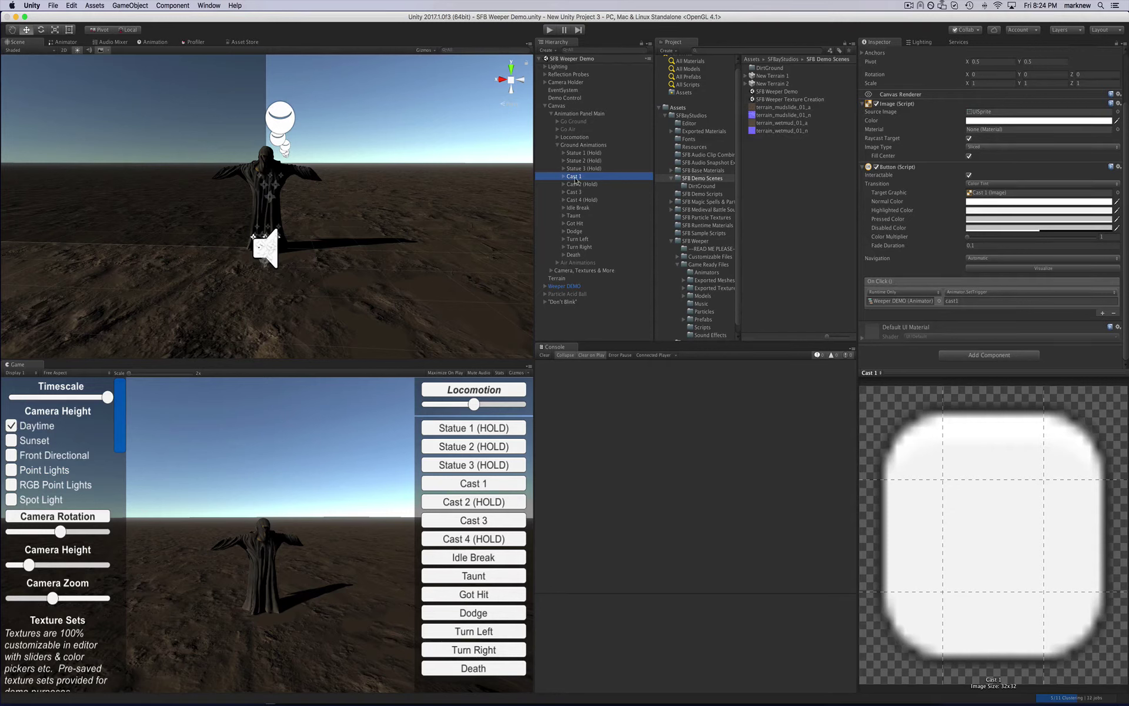
pyautogui.click(887, 283)
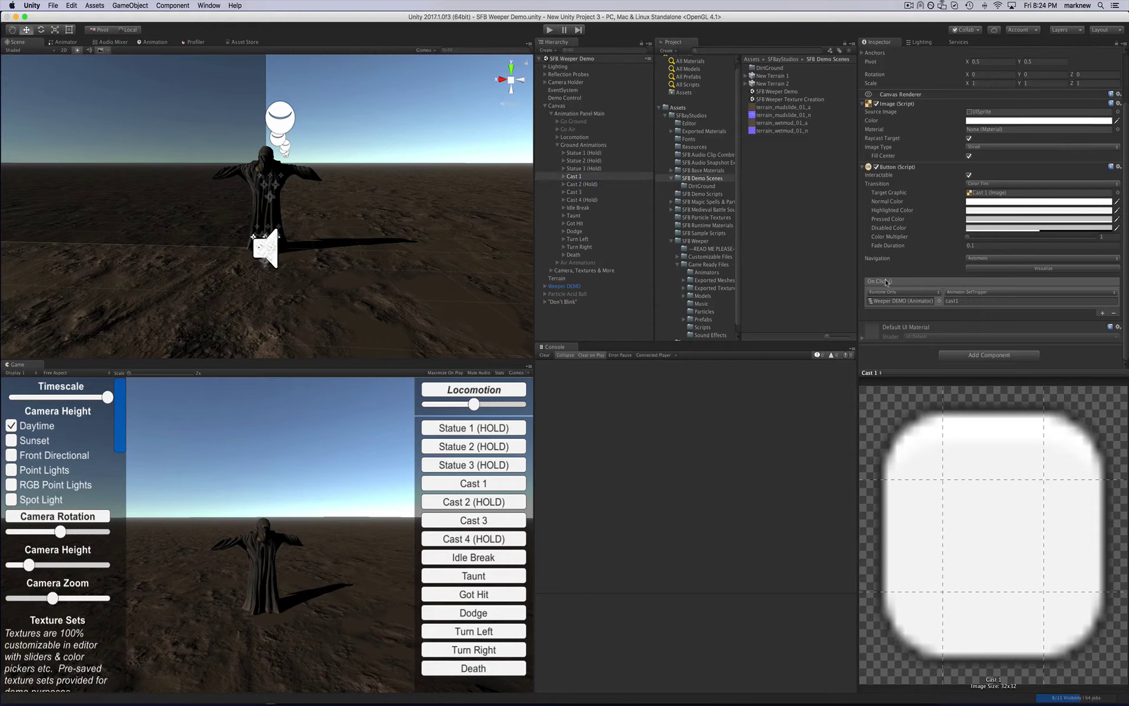
pyautogui.click(962, 292)
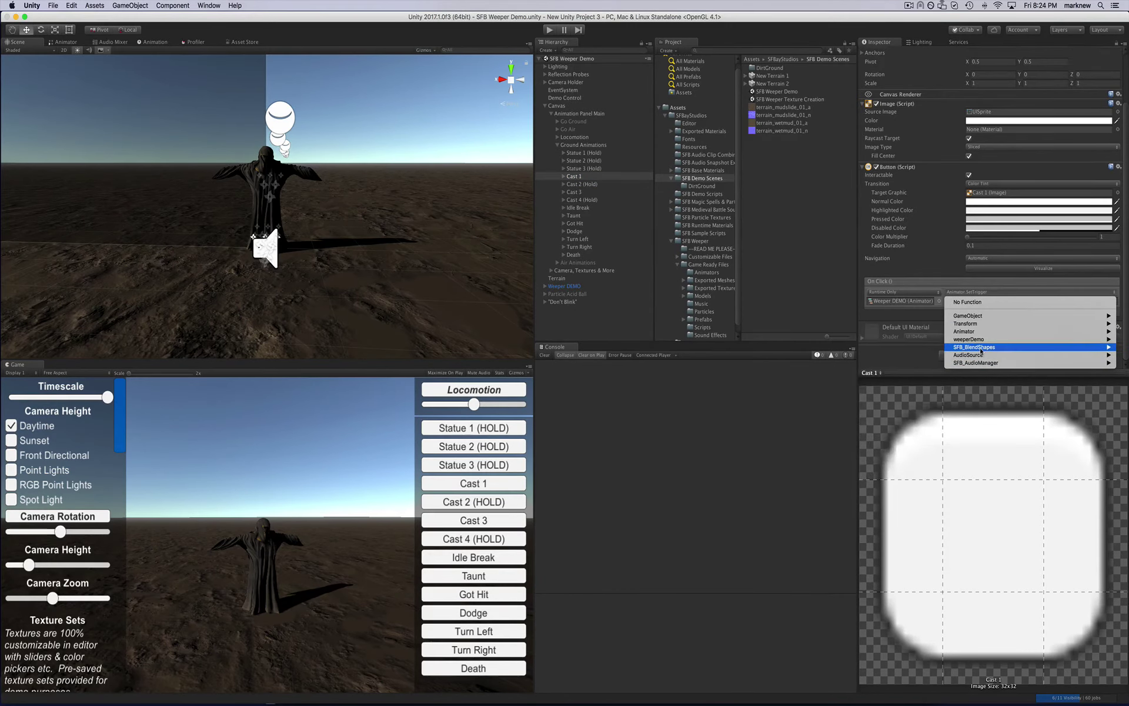
pyautogui.moveTo(973, 335)
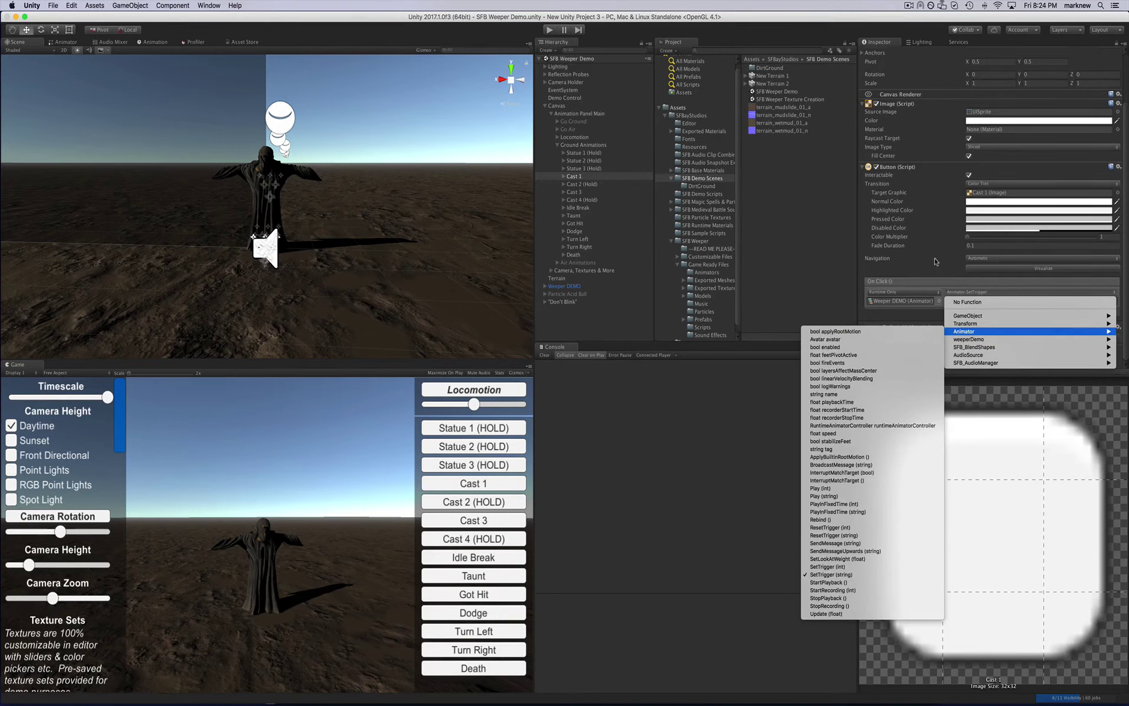
pyautogui.click(935, 262)
pyautogui.click(965, 301)
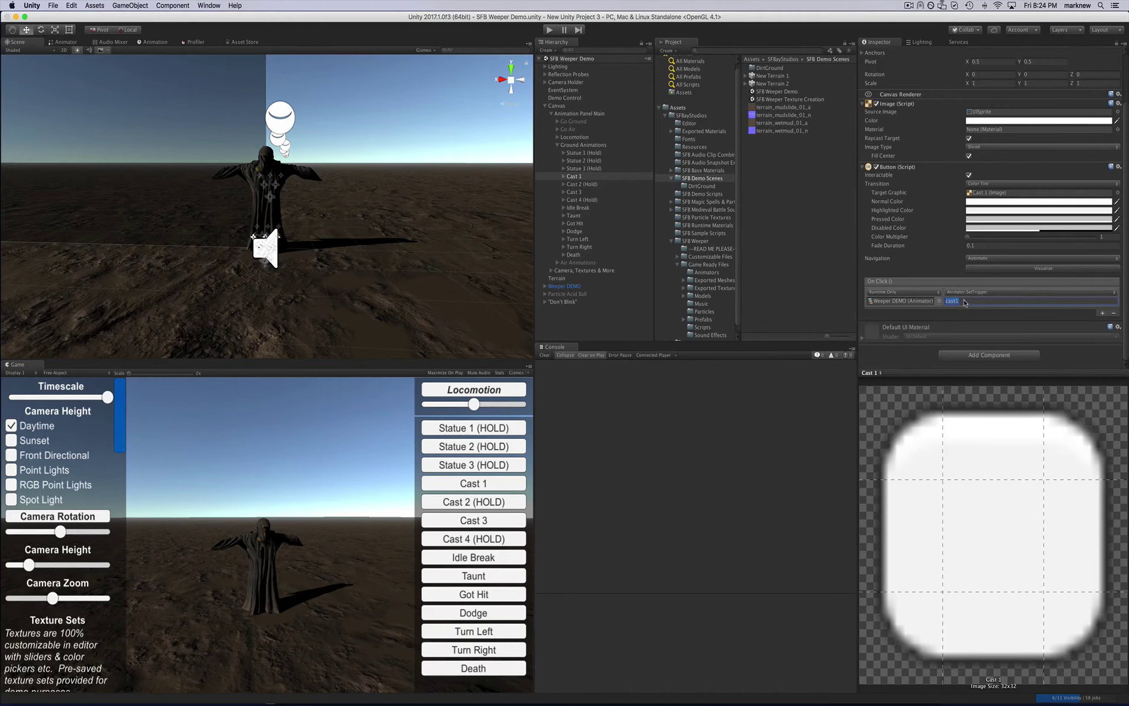
# - Add a second On Click action on Weeper DEMO calling Animator.SetTrigger (string) with cast1
pyautogui.click(1102, 315)
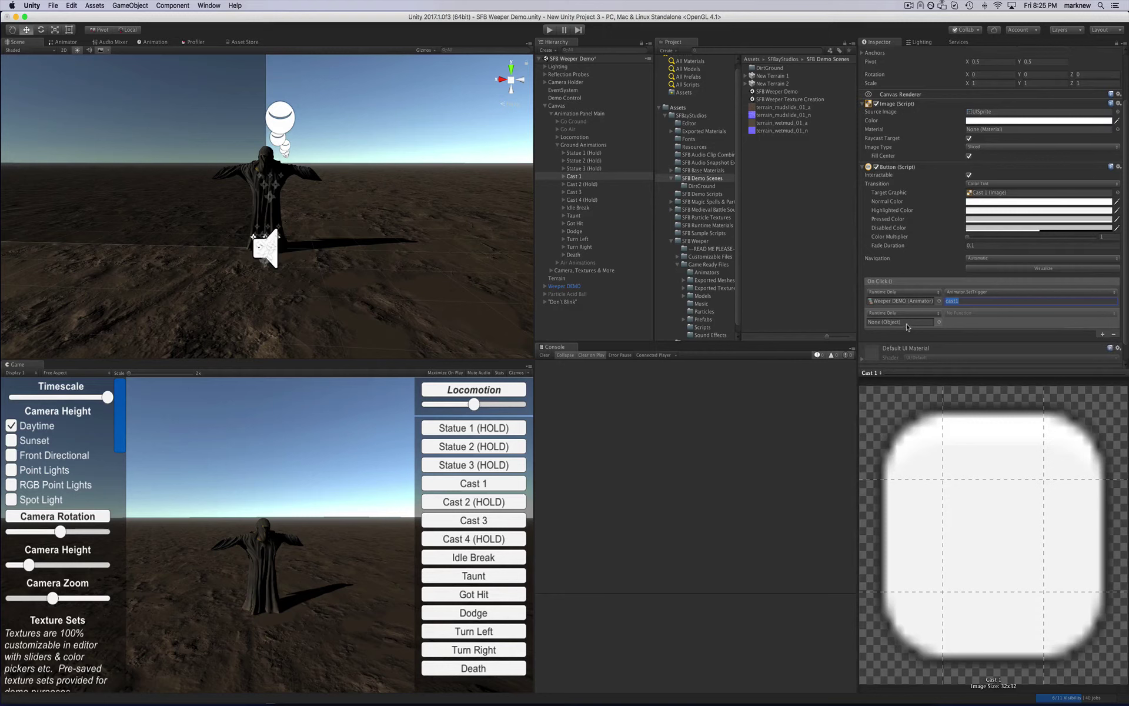
pyautogui.moveTo(564, 287); pyautogui.dragTo(892, 321)
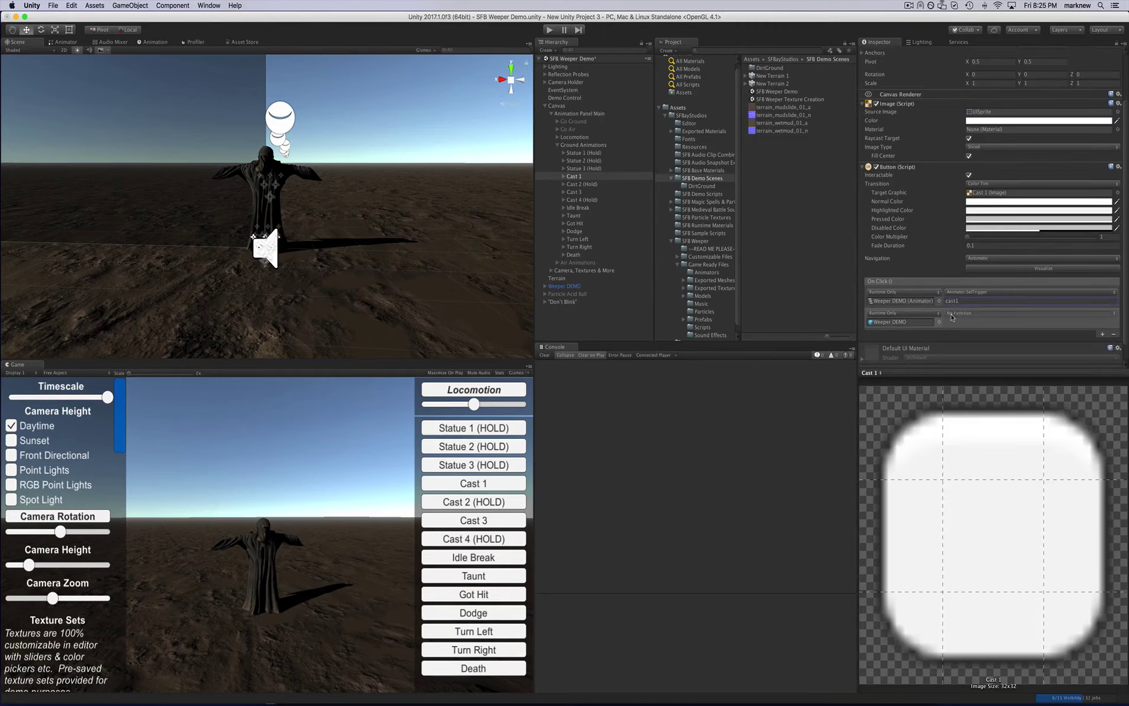
pyautogui.click(1000, 313)
pyautogui.moveTo(971, 352)
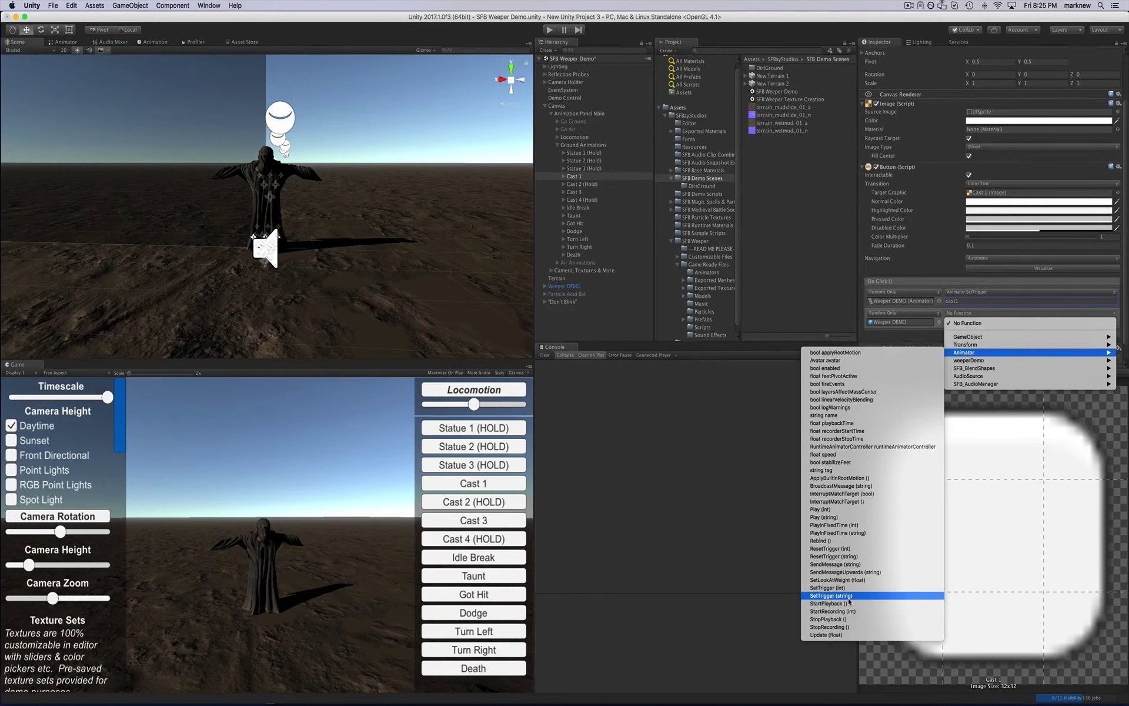
pyautogui.click(849, 596)
pyautogui.click(966, 322)
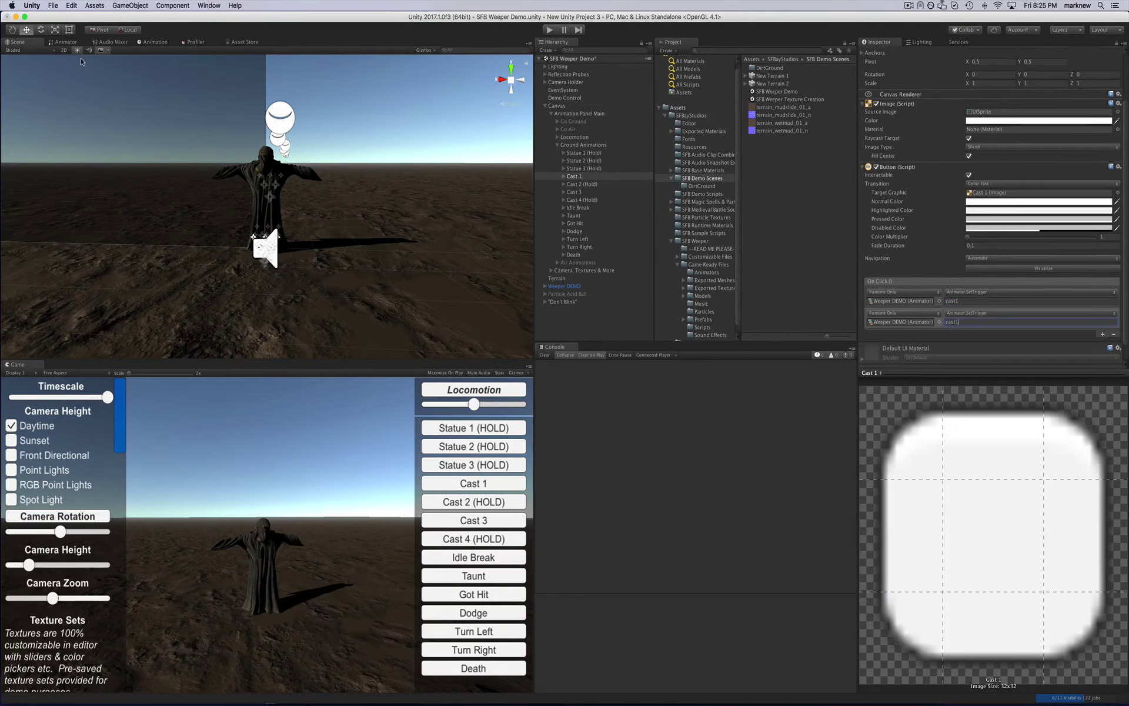
pyautogui.click(66, 42)
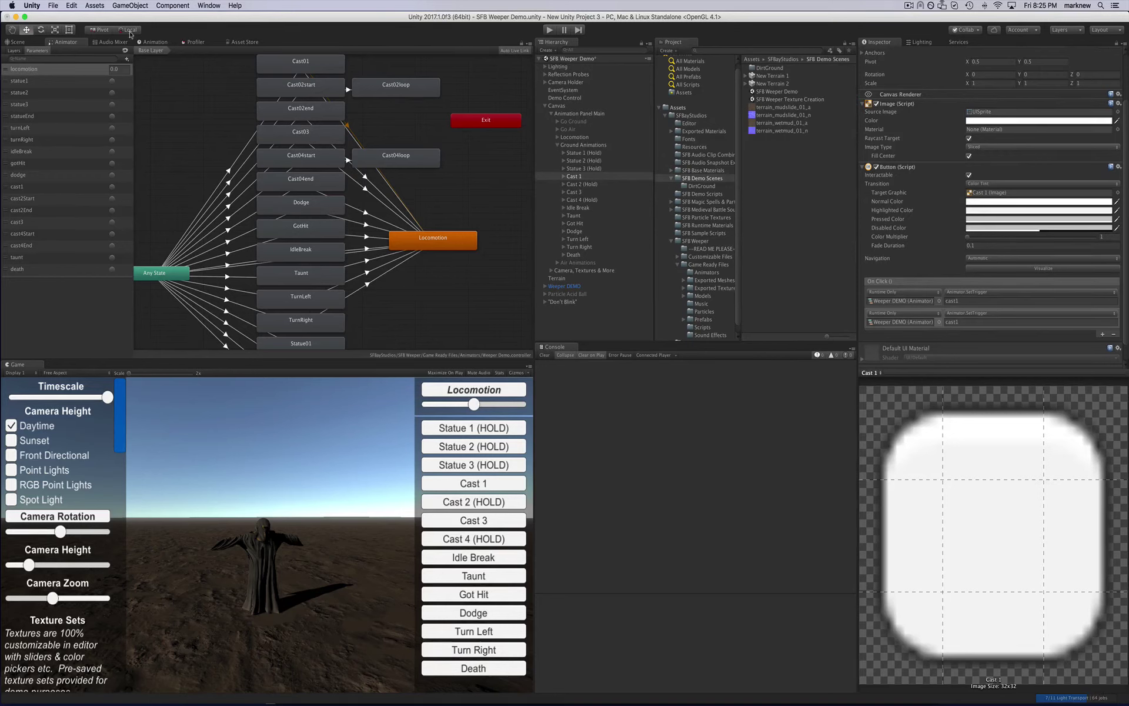
# - Delete the second On Click entry, leaving the single SetTrigger cast1 action
pyautogui.click(17, 42)
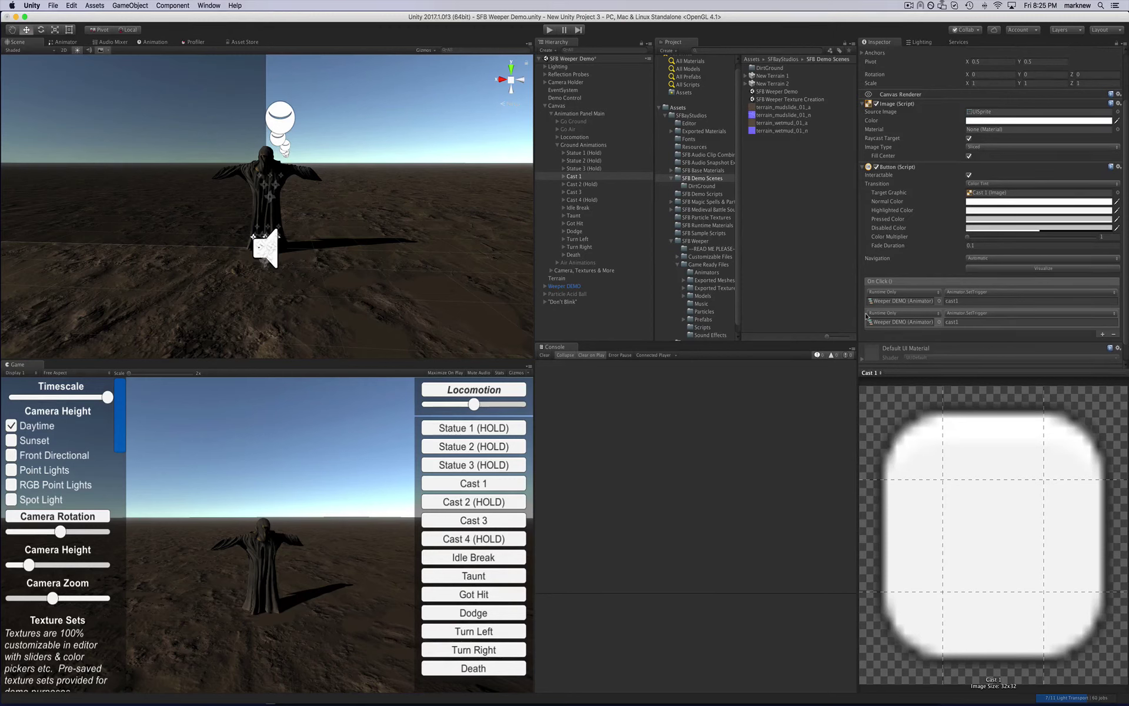
pyautogui.click(1113, 334)
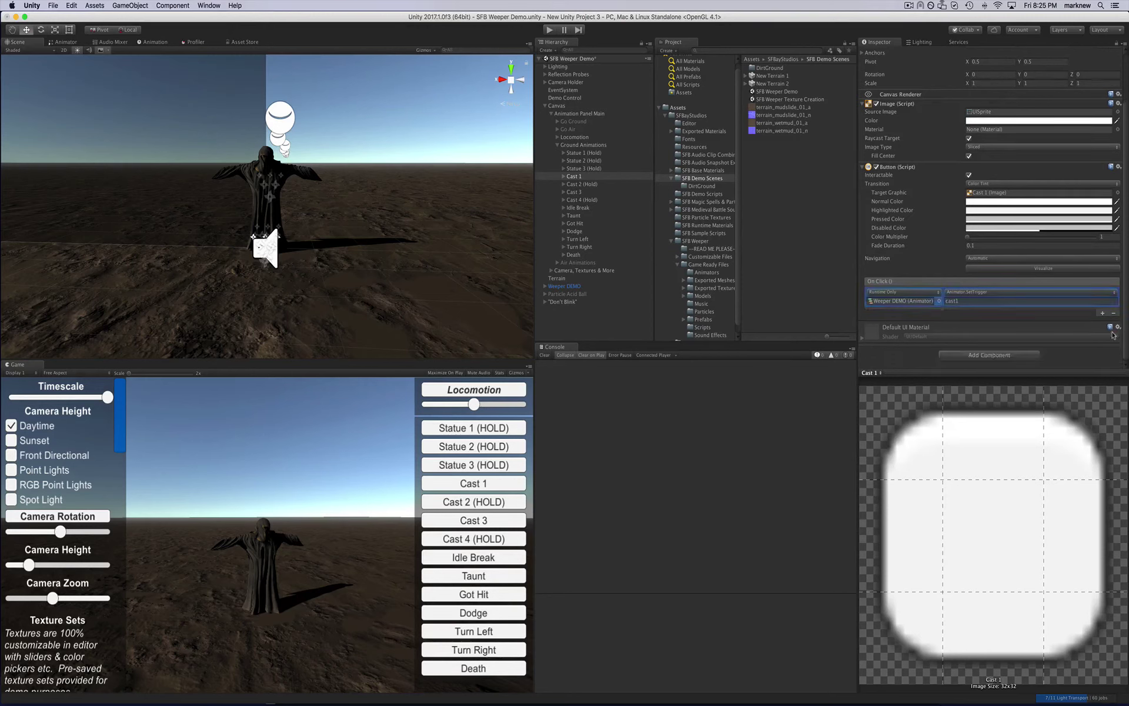
# - Load unity3d.com/learn in a new Safari window
pyautogui.click(370, 692)
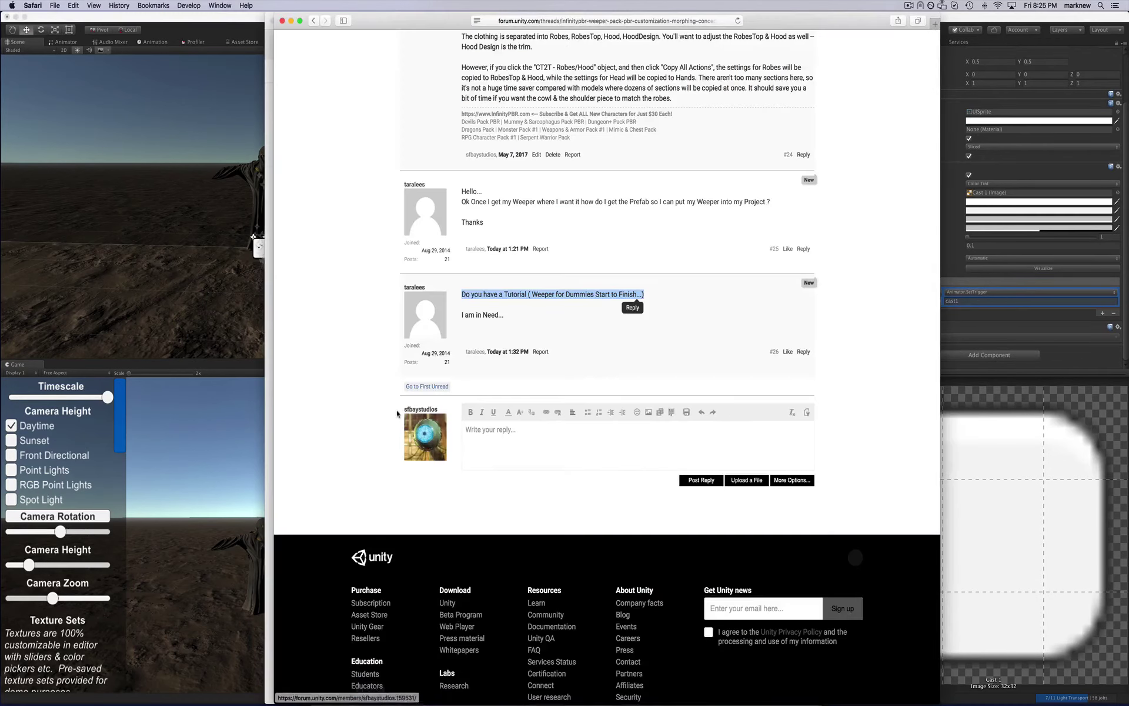
pyautogui.press('super+n')
pyautogui.write('unity3d.com/')
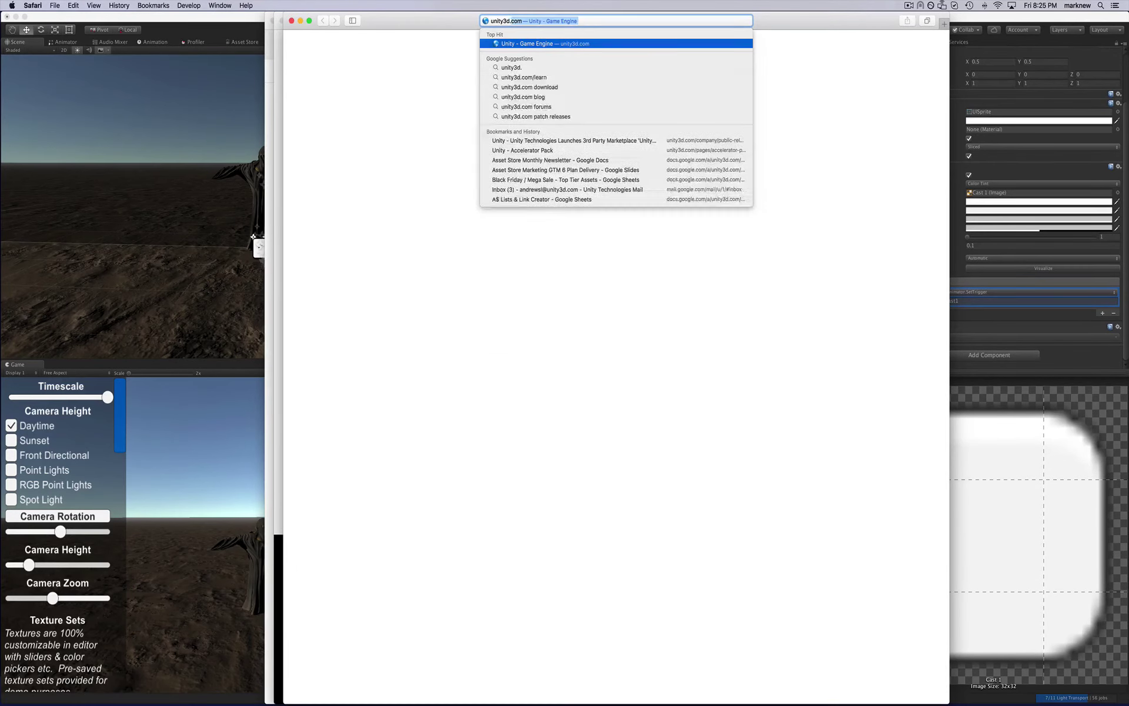
pyautogui.write('learn')
pyautogui.press('Return')
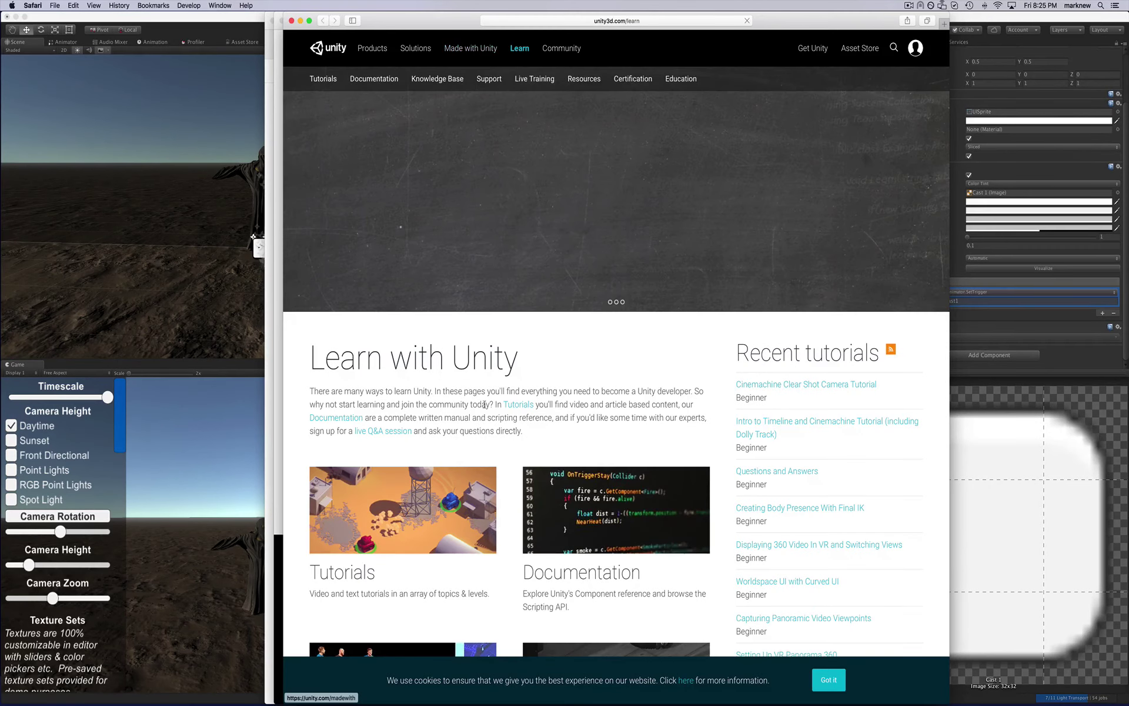
pyautogui.scroll(-5, 488, 405)
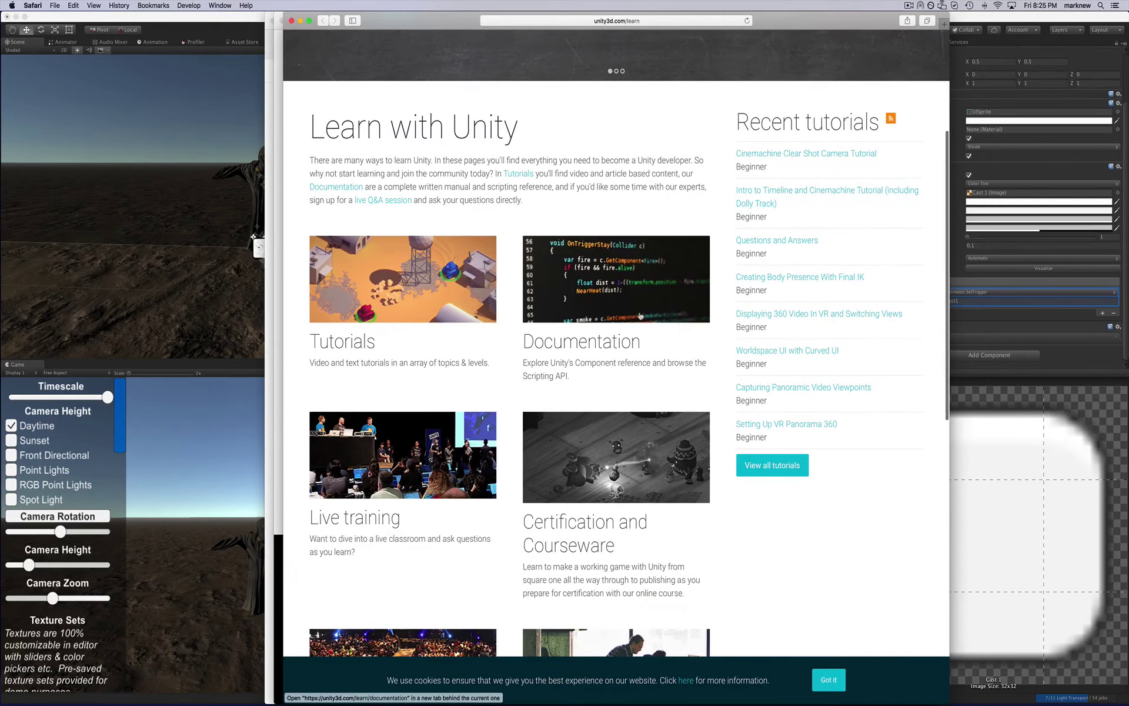
# - Open Tutorials and Documentation from the Learn page in background tabs
pyautogui.keyDown('super'); pyautogui.click(354, 348); pyautogui.keyUp('super')
pyautogui.scroll(-5, 622, 337)
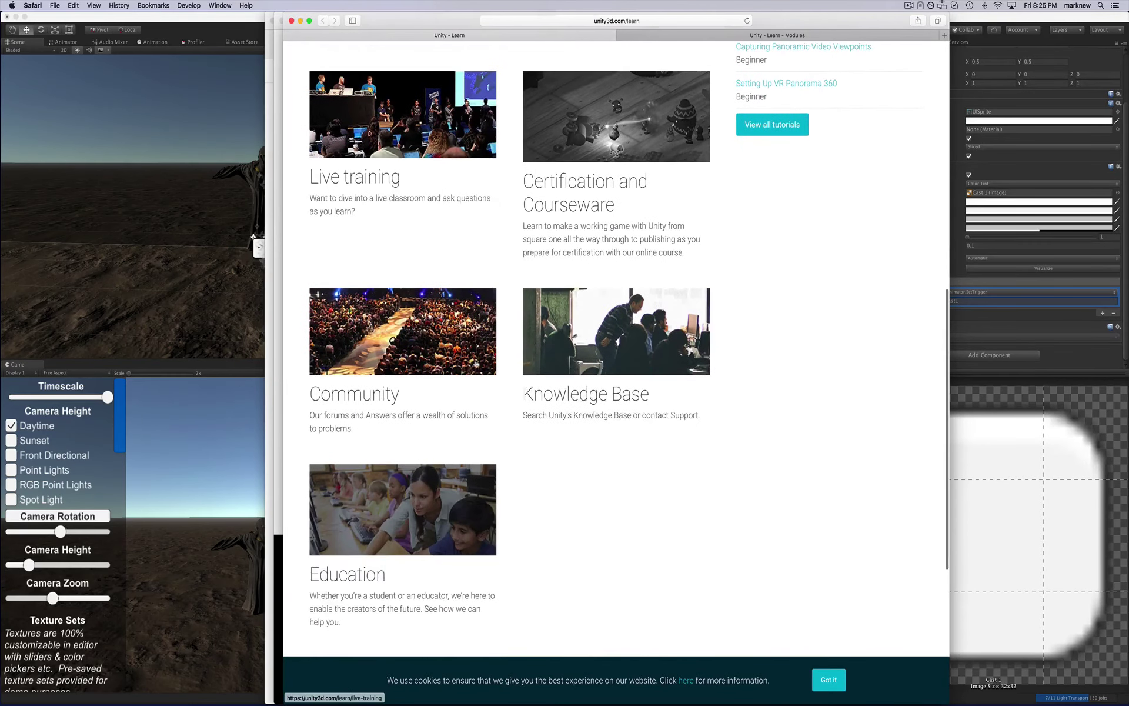
pyautogui.scroll(10, 600, 319)
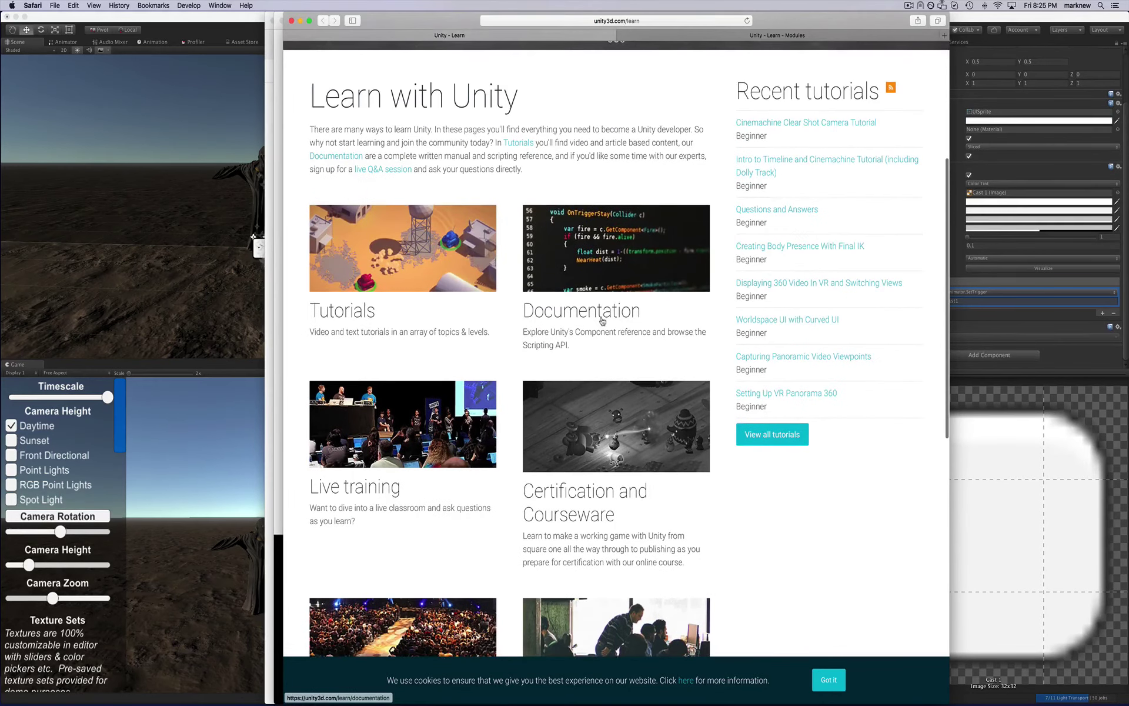
pyautogui.keyDown('super'); pyautogui.click(599, 318); pyautogui.keyUp('super')
pyautogui.scroll(5, 528, 319)
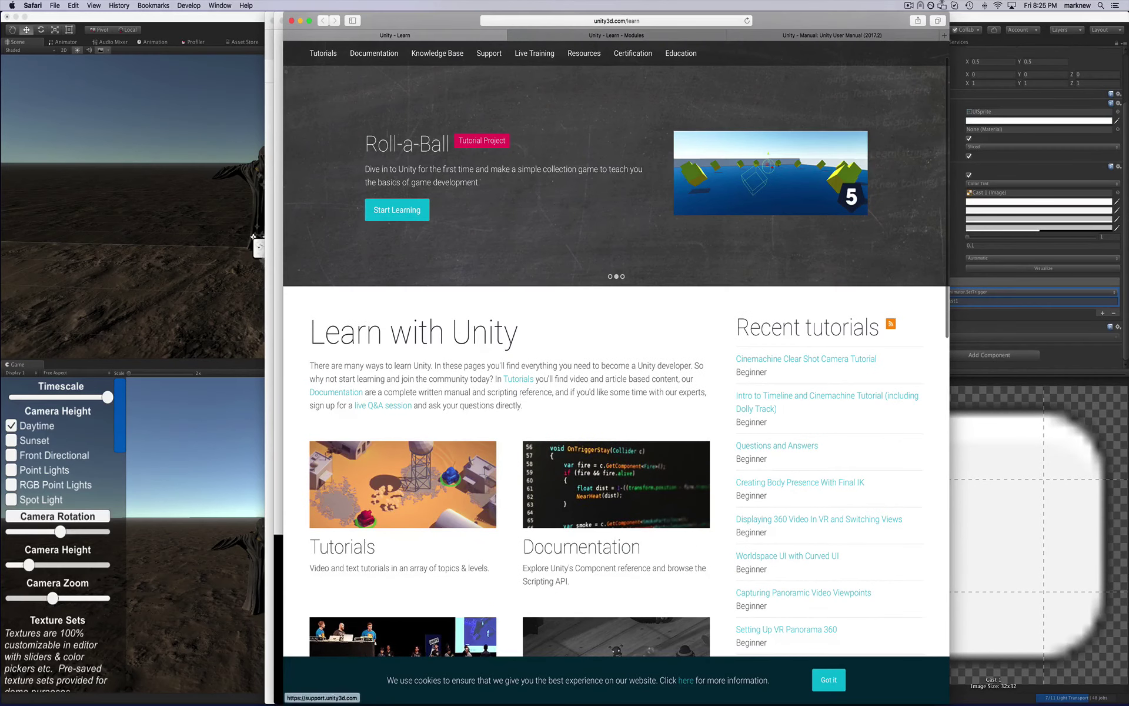
# - In the Learn Modules tab, browse the Services & Production and Engine topics and open Animation
pyautogui.click(583, 35)
pyautogui.scroll(-5, 550, 283)
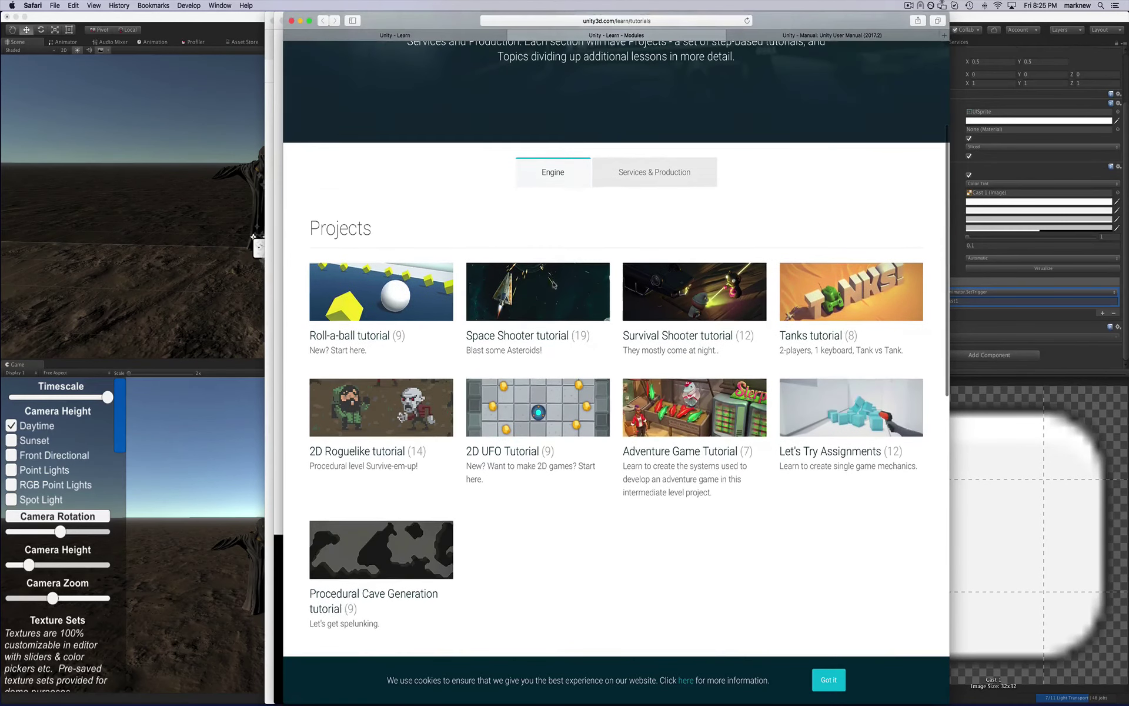
pyautogui.click(650, 175)
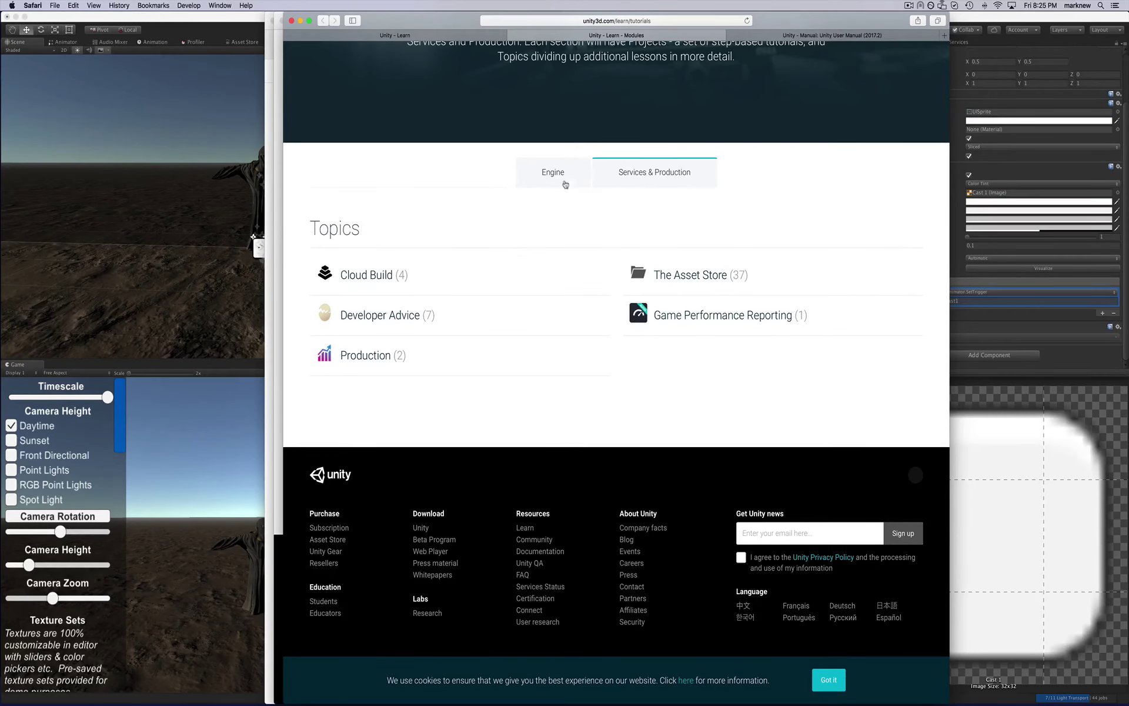
pyautogui.scroll(2, 563, 187)
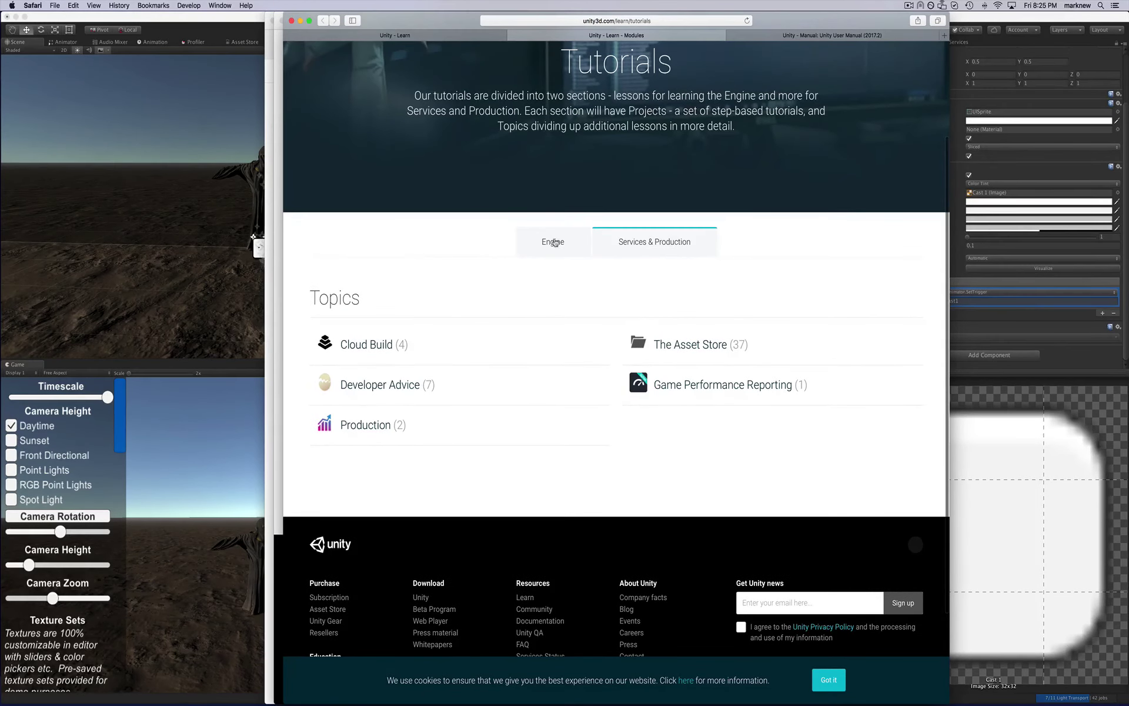
pyautogui.click(555, 242)
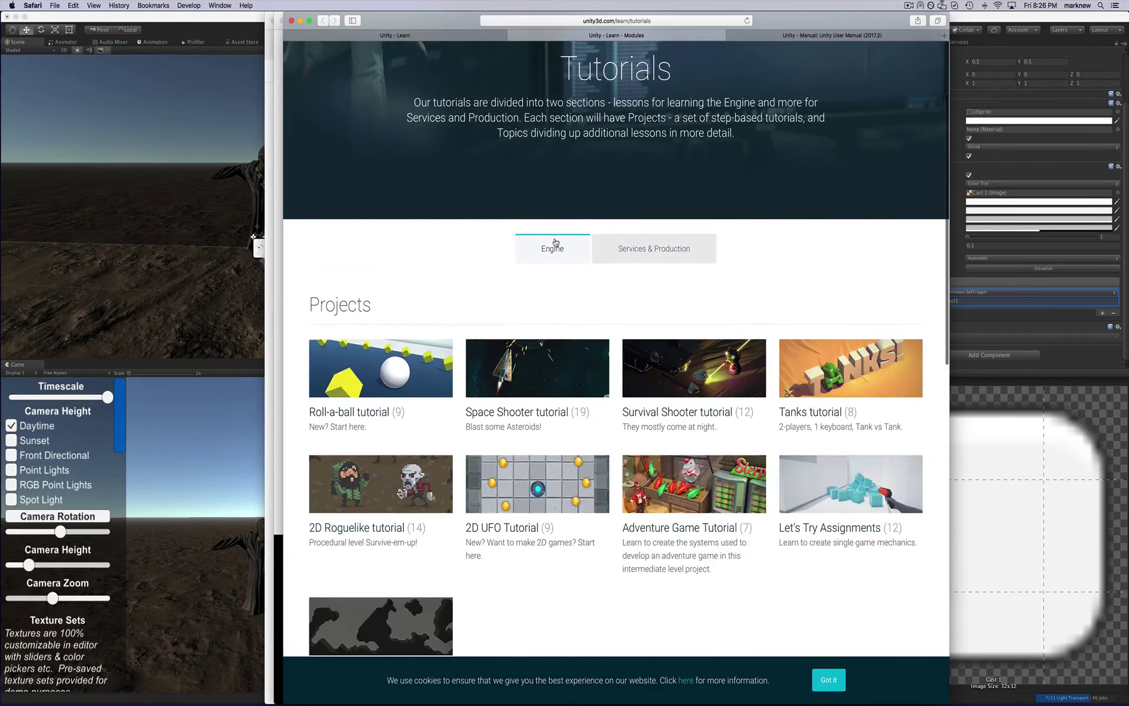
pyautogui.scroll(-10, 570, 342)
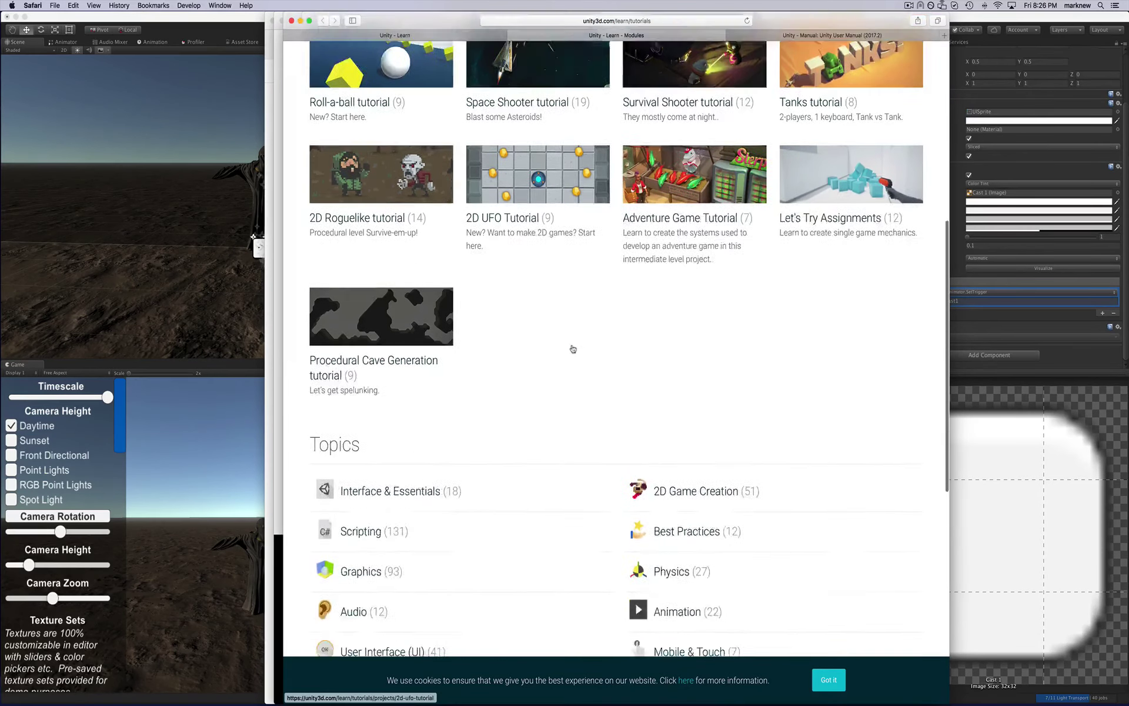
pyautogui.scroll(-3, 570, 345)
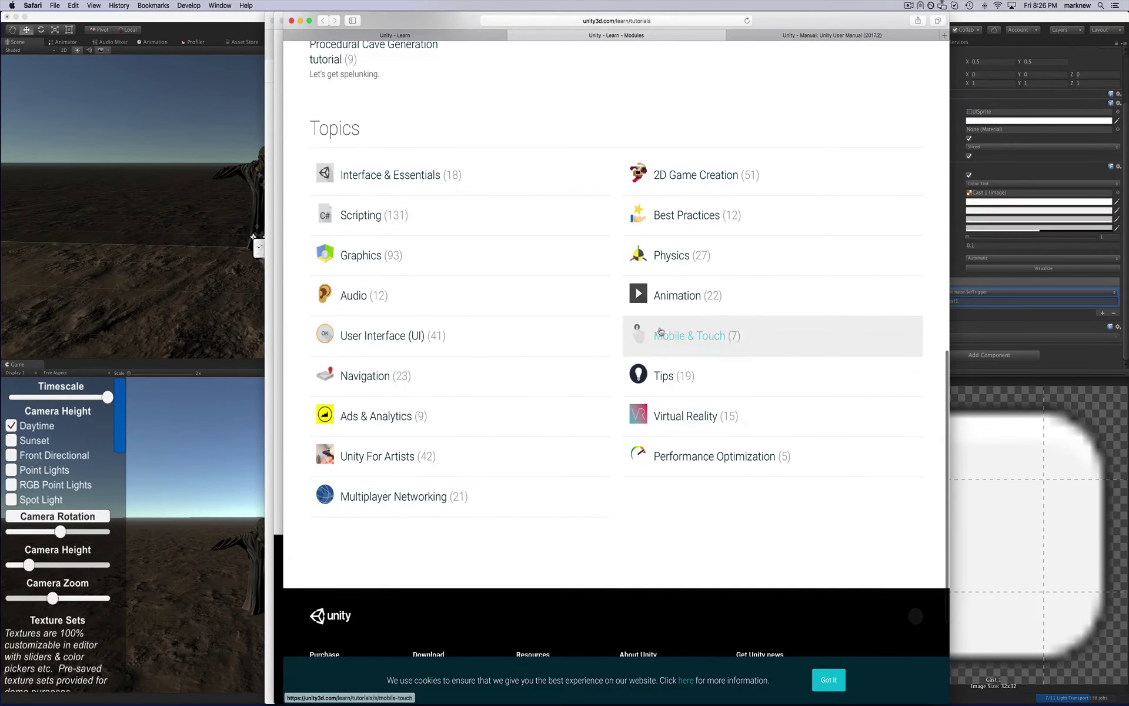
pyautogui.click(671, 298)
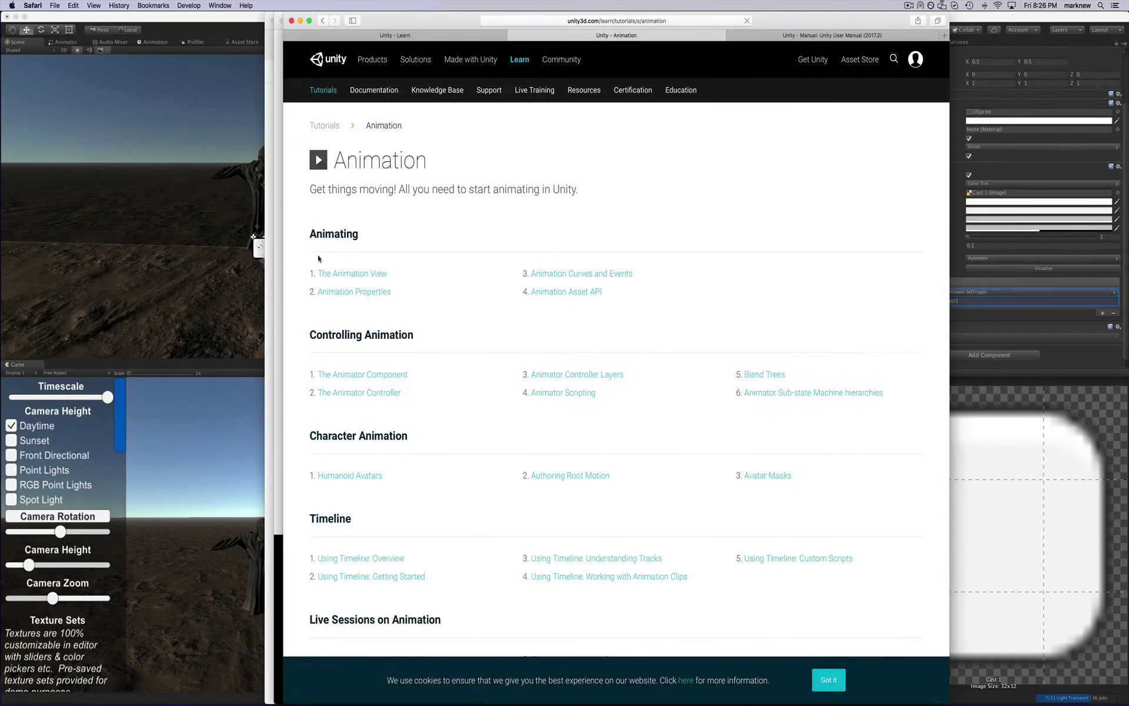
# - Open The Animator Component tutorial from the Animation topic
pyautogui.click(377, 374)
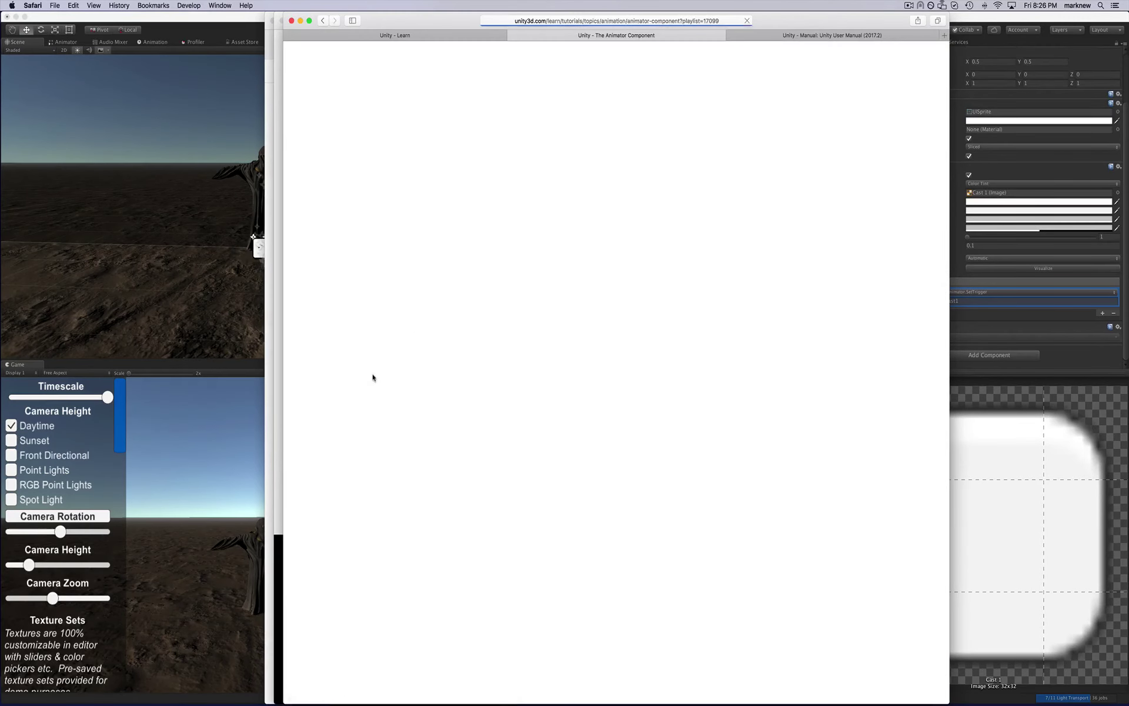
pyautogui.scroll(-6, 647, 248)
pyautogui.scroll(6, 559, 373)
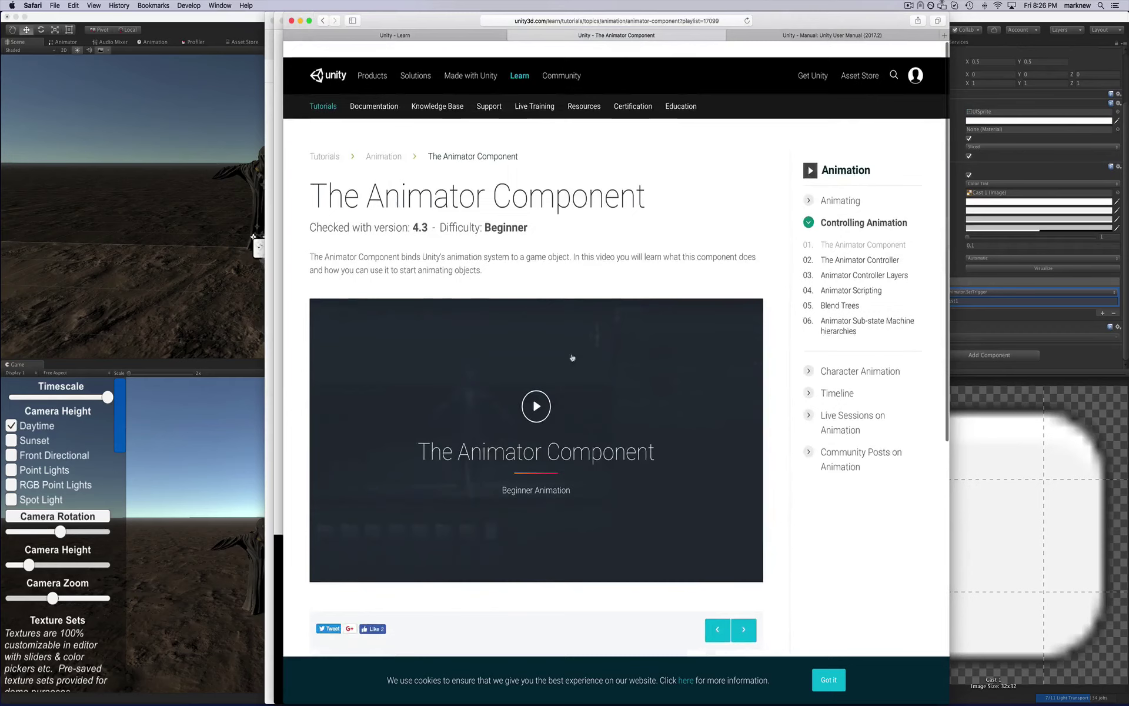
# - In the Unity Manual tab, reload and search the web for 'unity3d animator scripting'
pyautogui.click(828, 36)
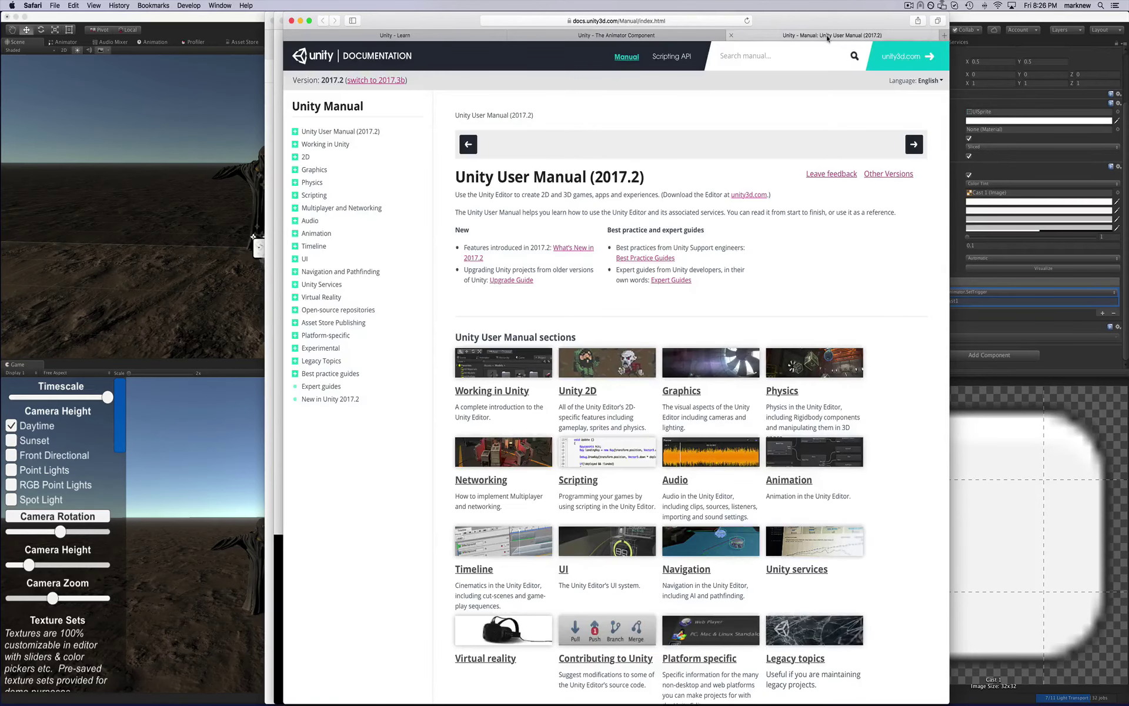
pyautogui.scroll(-1, 736, 285)
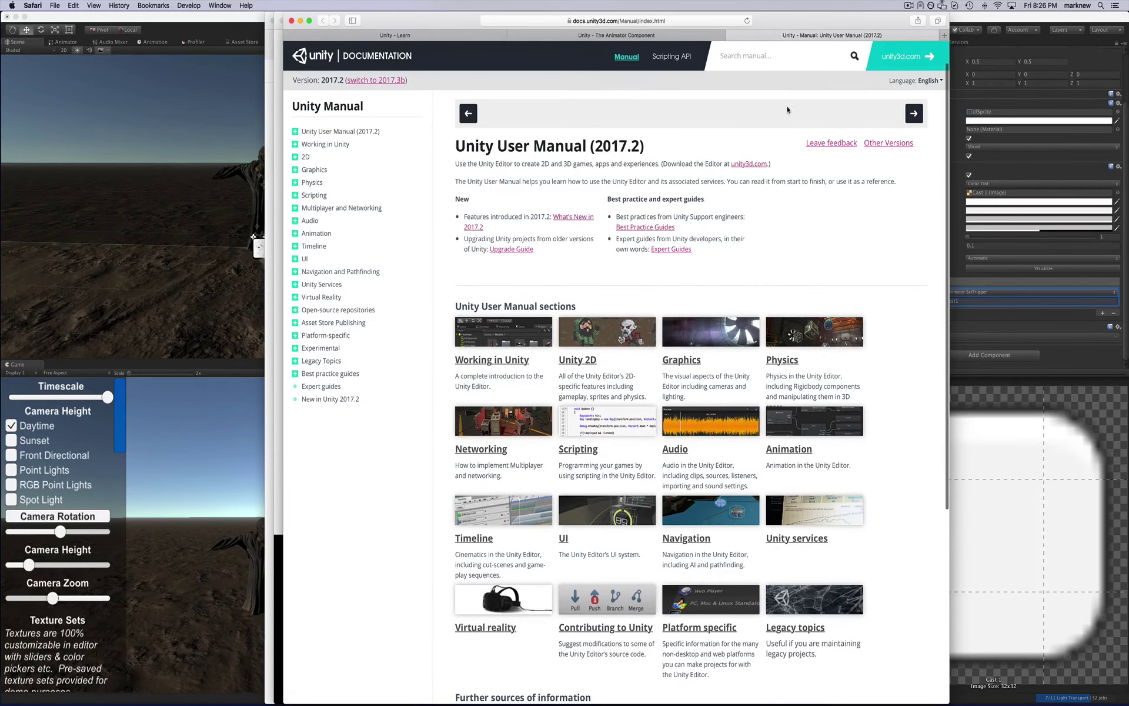
pyautogui.scroll(1, 811, 134)
pyautogui.click(747, 20)
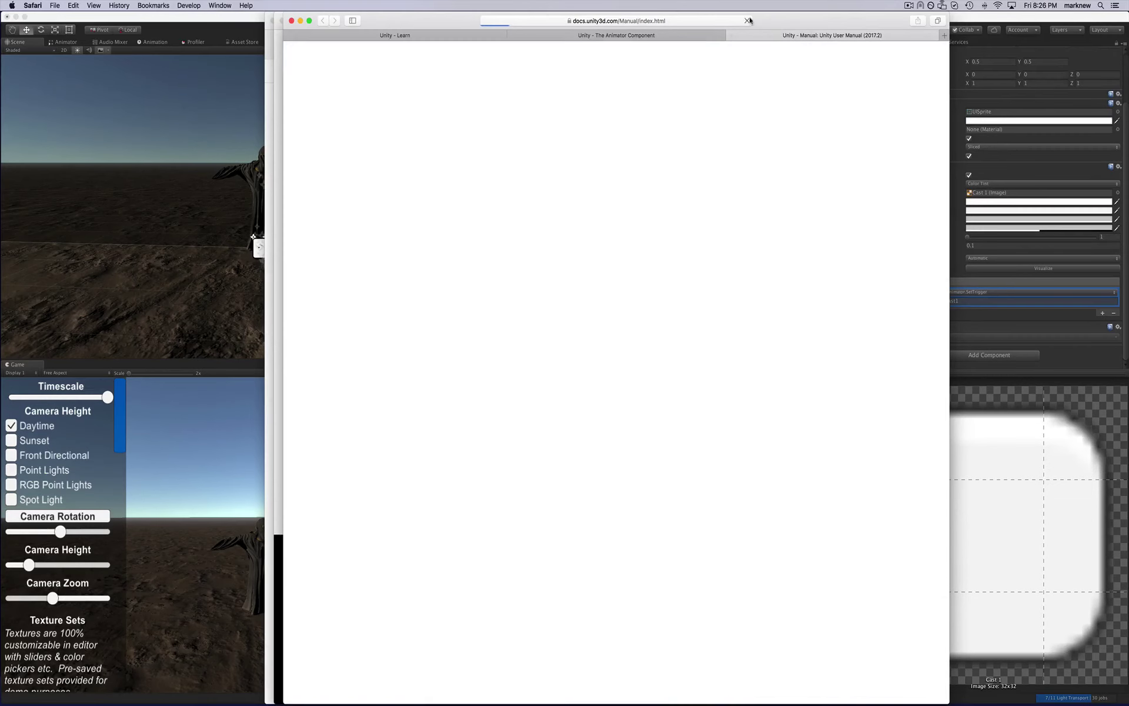
pyautogui.click(701, 21)
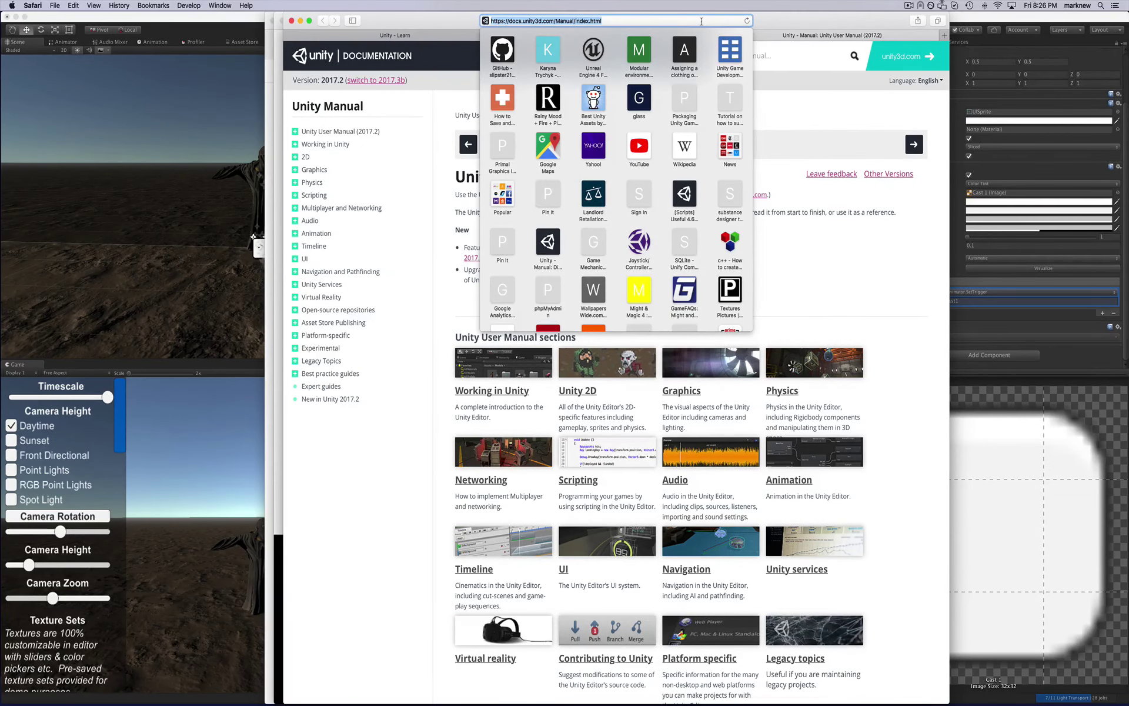
pyautogui.write('unity3d')
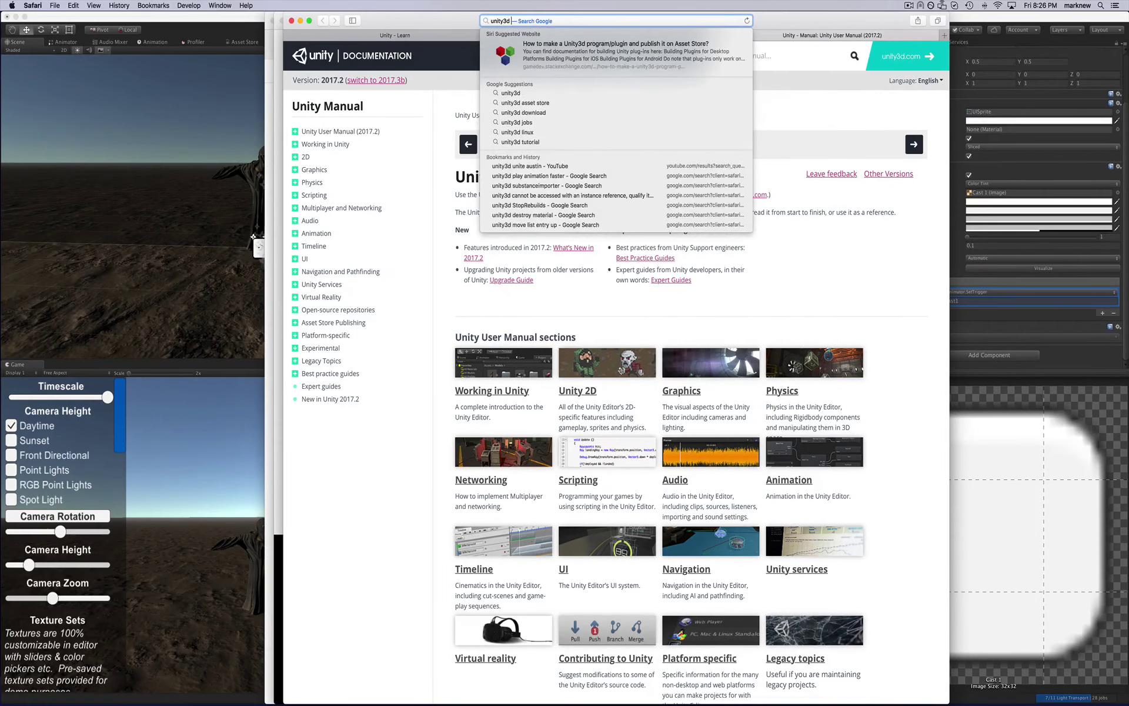
pyautogui.write(' animator scripting')
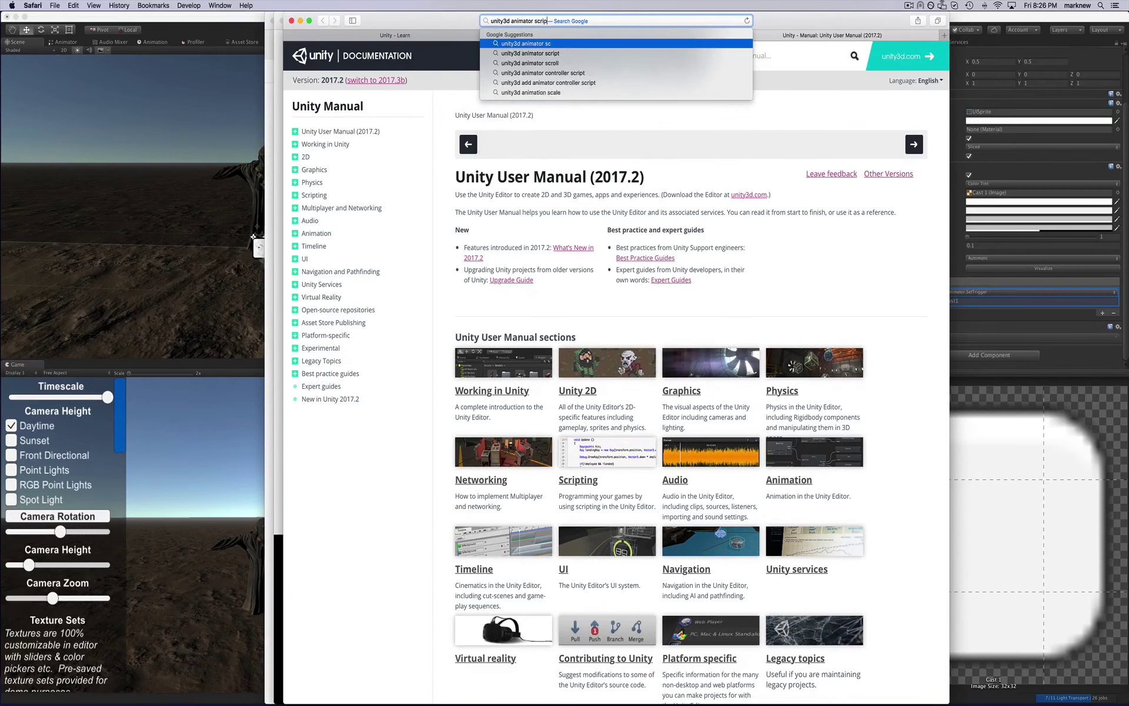
pyautogui.press('Return')
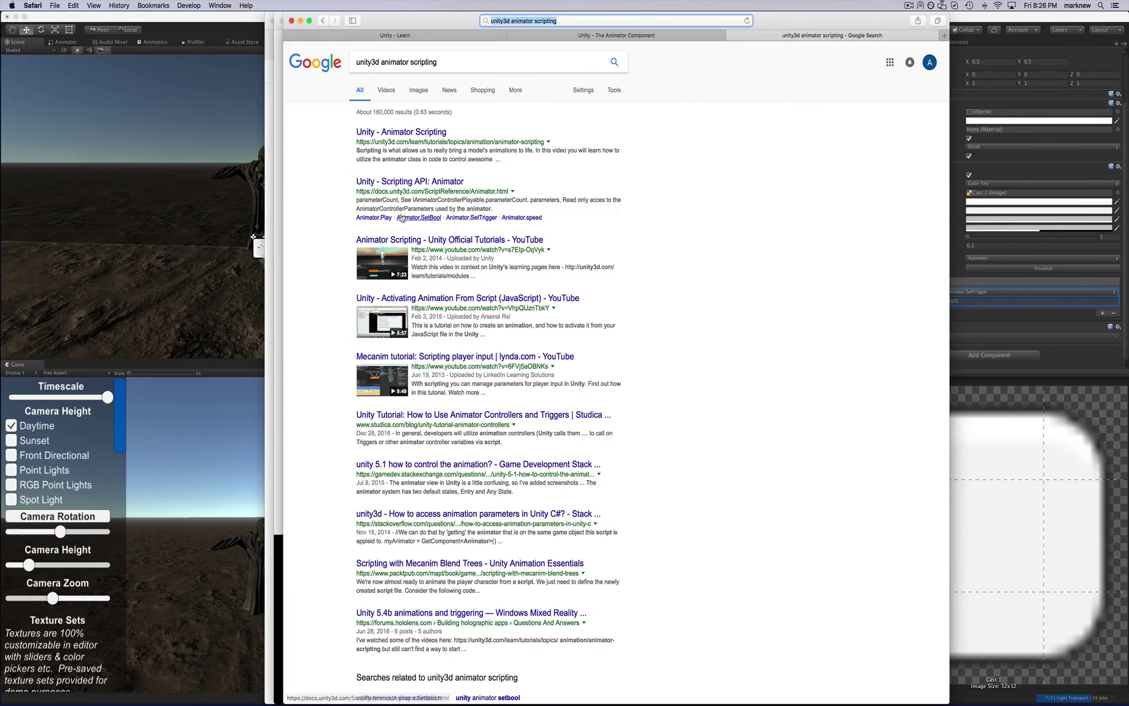
# - Open the Animator Scripting API, go to SetTrigger, and highlight SetTrigger(string name)
pyautogui.click(422, 182)
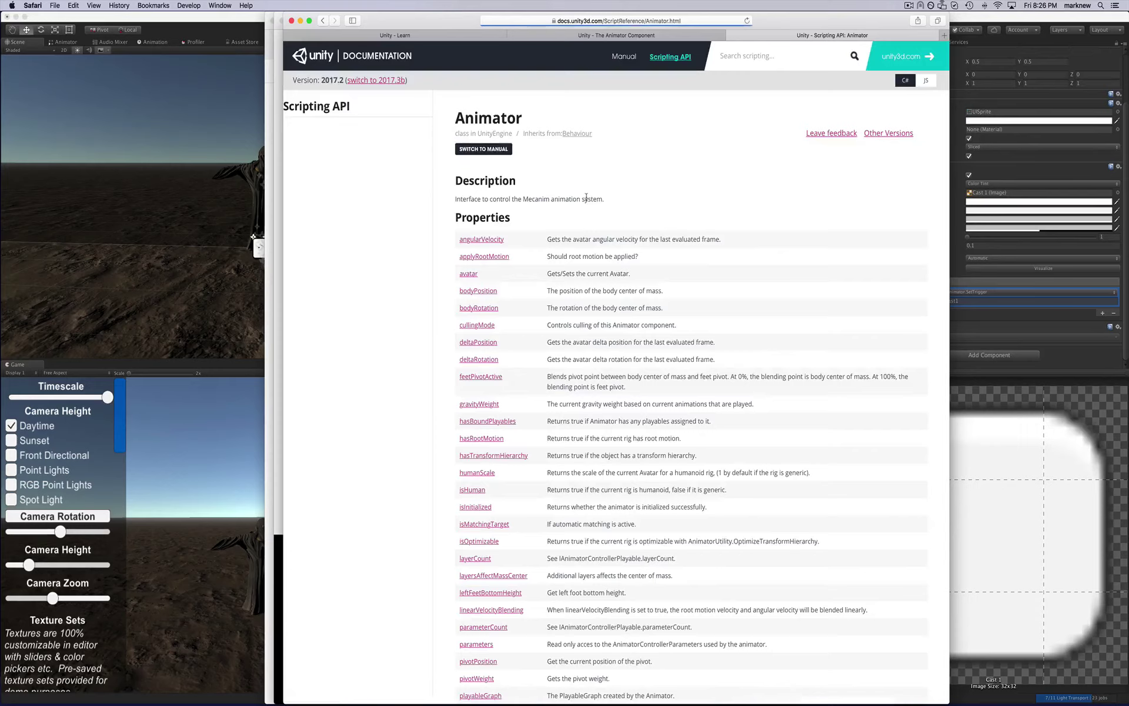
pyautogui.scroll(-10, 562, 224)
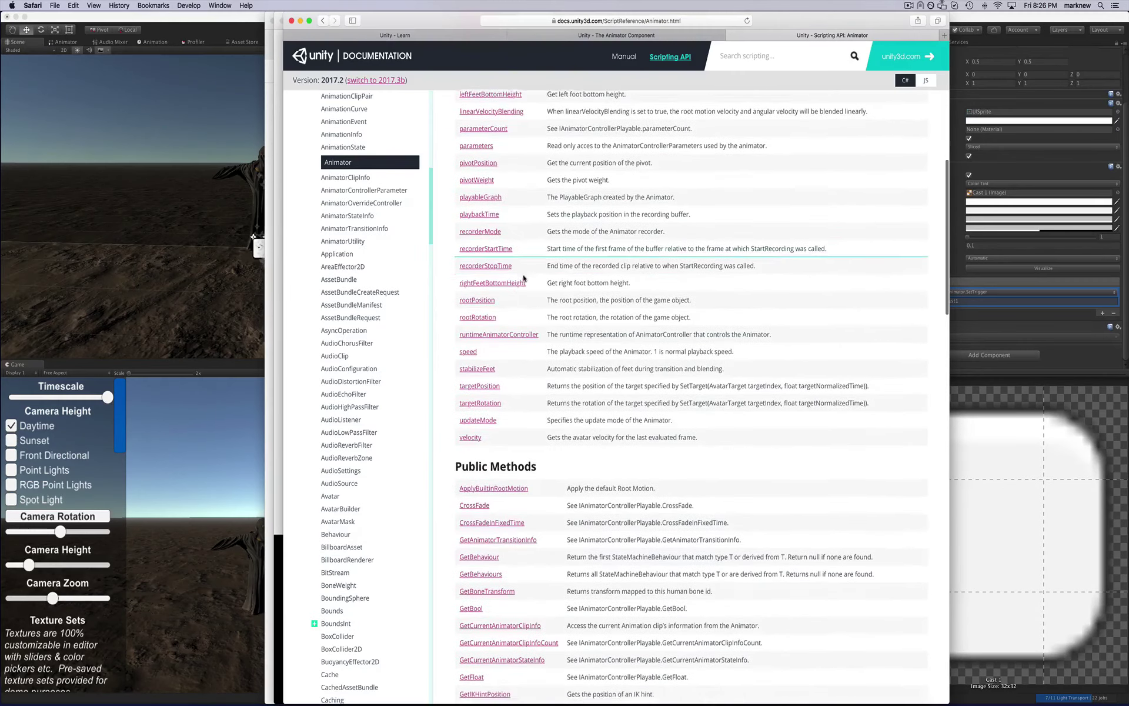
pyautogui.scroll(5, 524, 279)
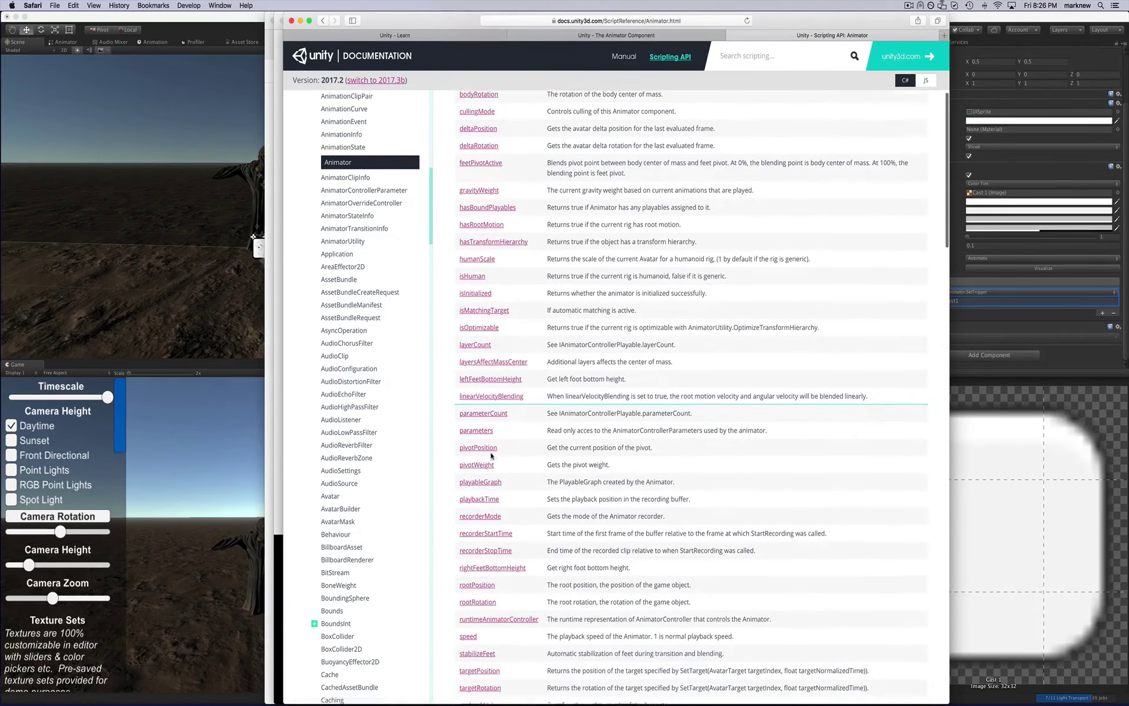
pyautogui.scroll(-4, 500, 280)
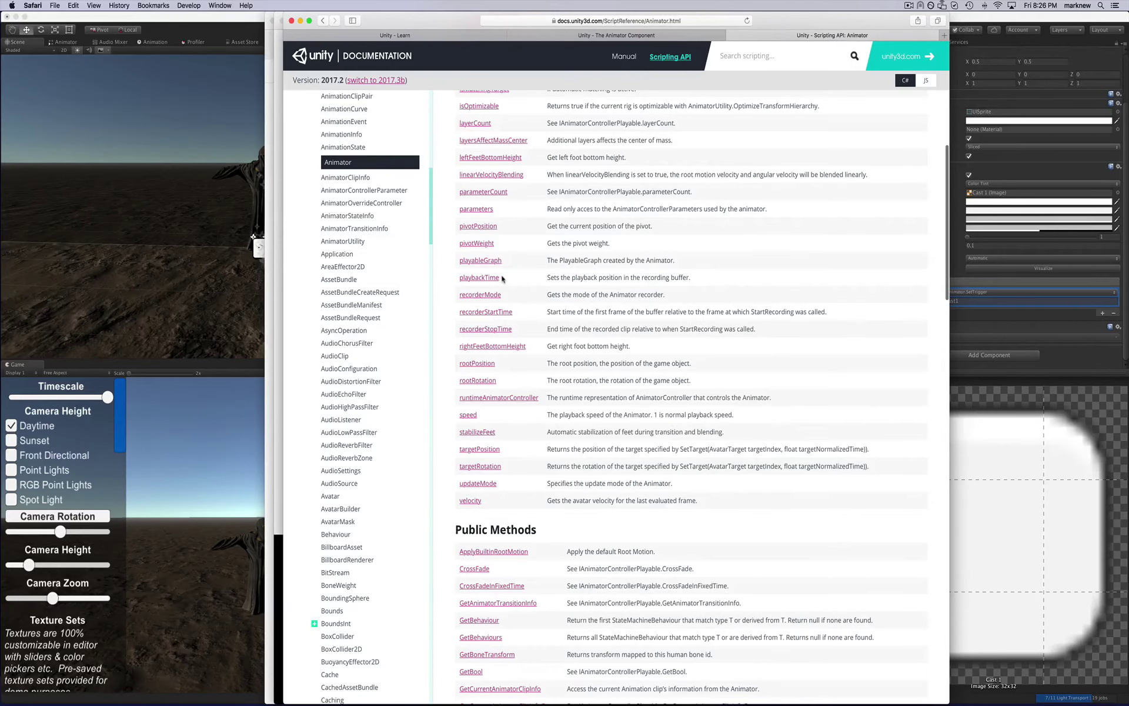
pyautogui.scroll(-15, 502, 278)
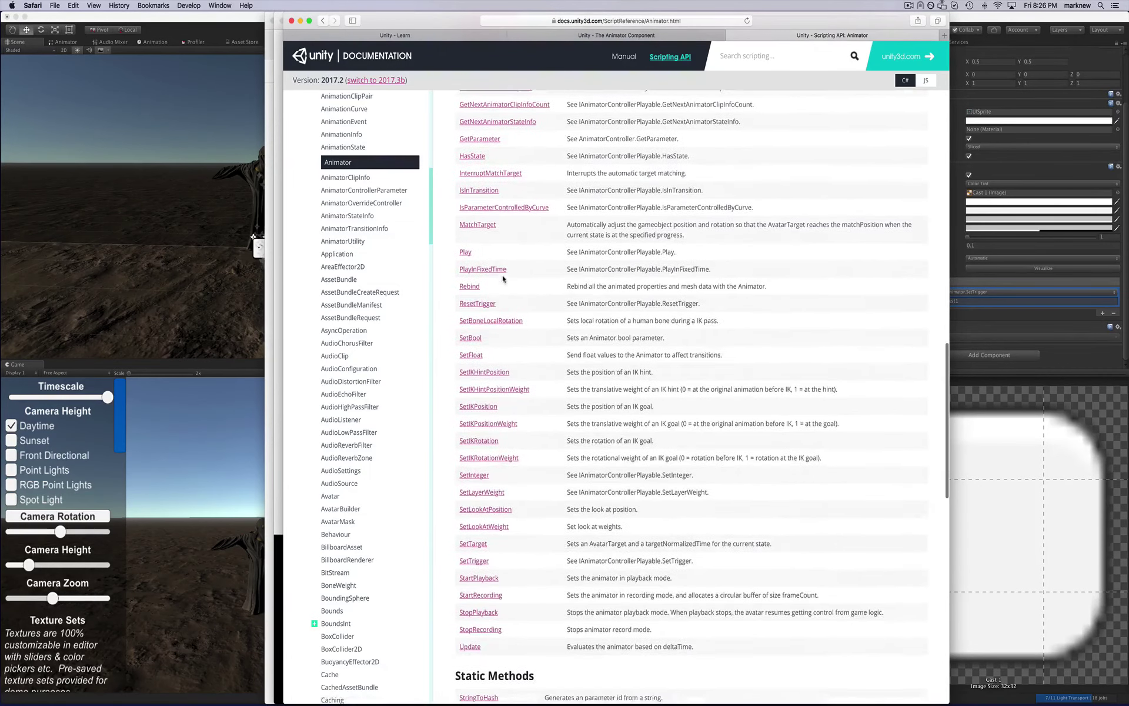
pyautogui.scroll(-8, 503, 274)
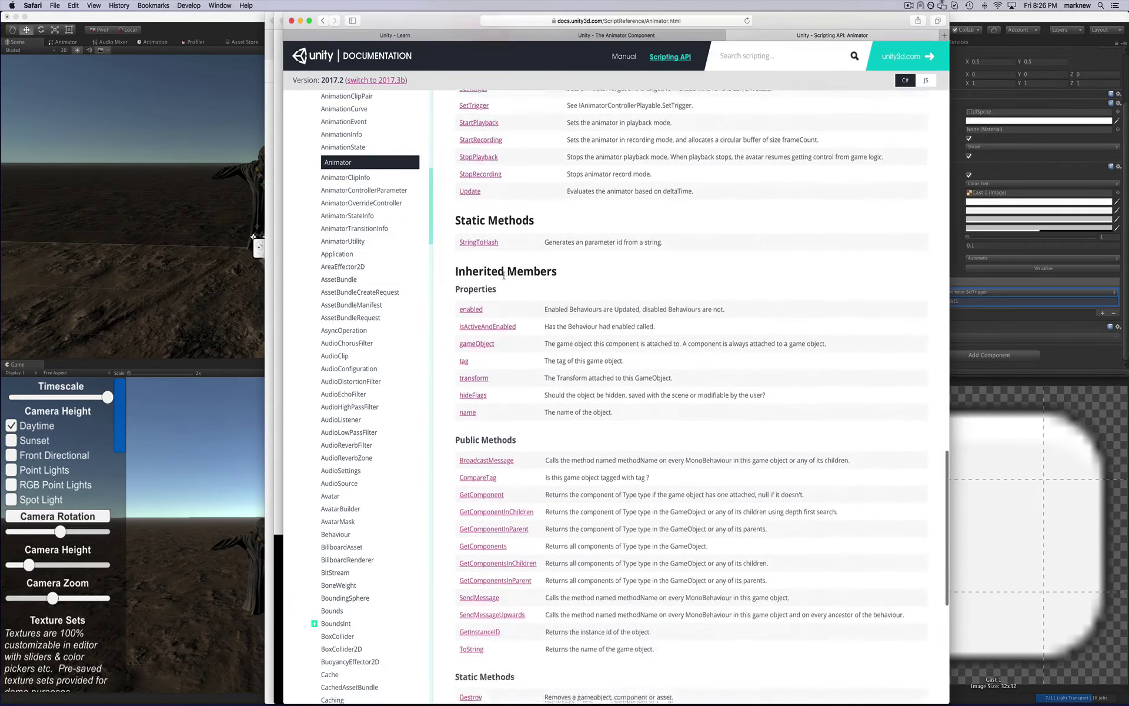
pyautogui.scroll(5, 504, 275)
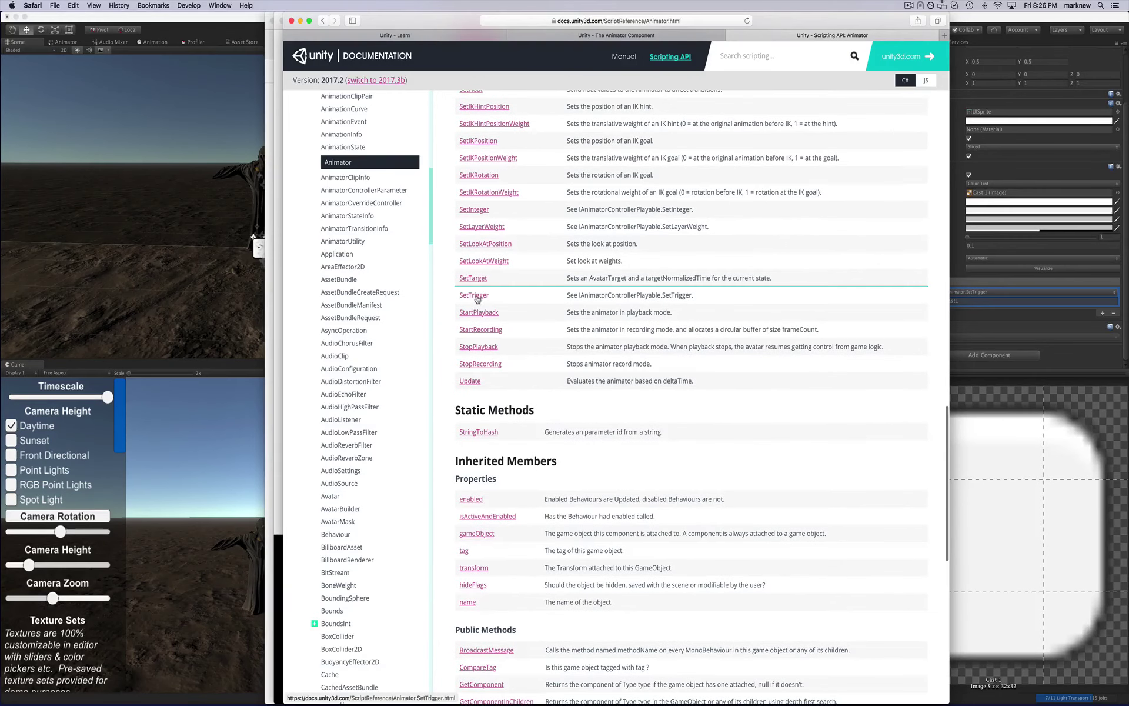
pyautogui.click(477, 297)
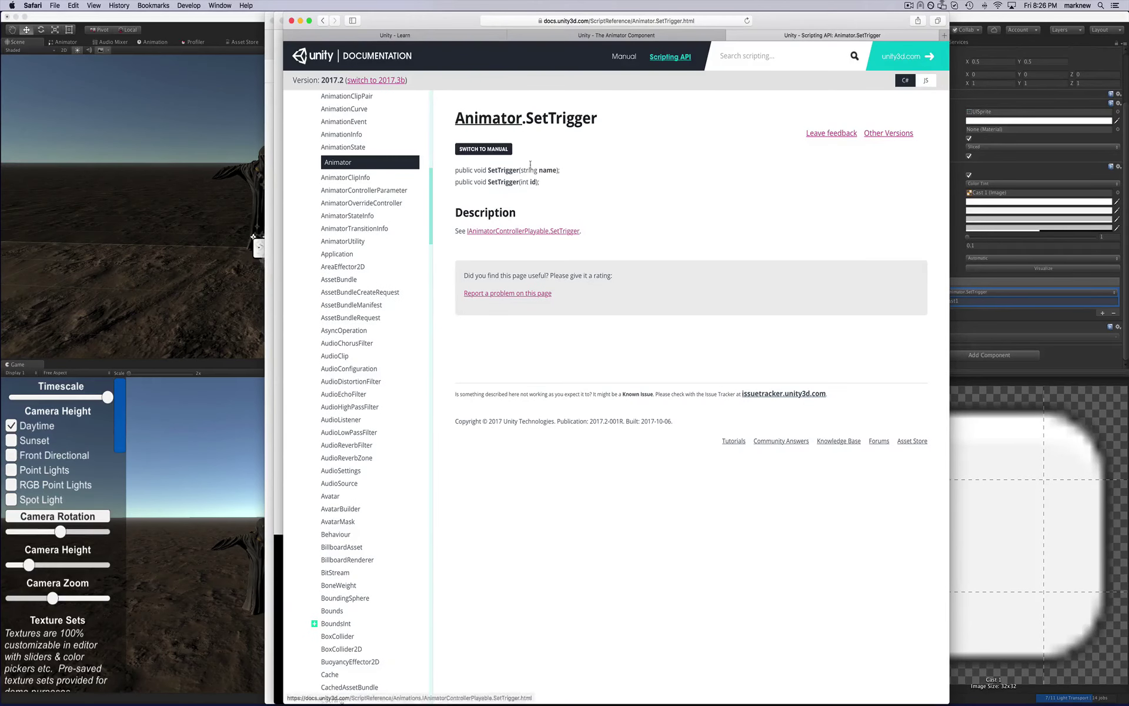
pyautogui.moveTo(488, 170); pyautogui.dragTo(568, 169)
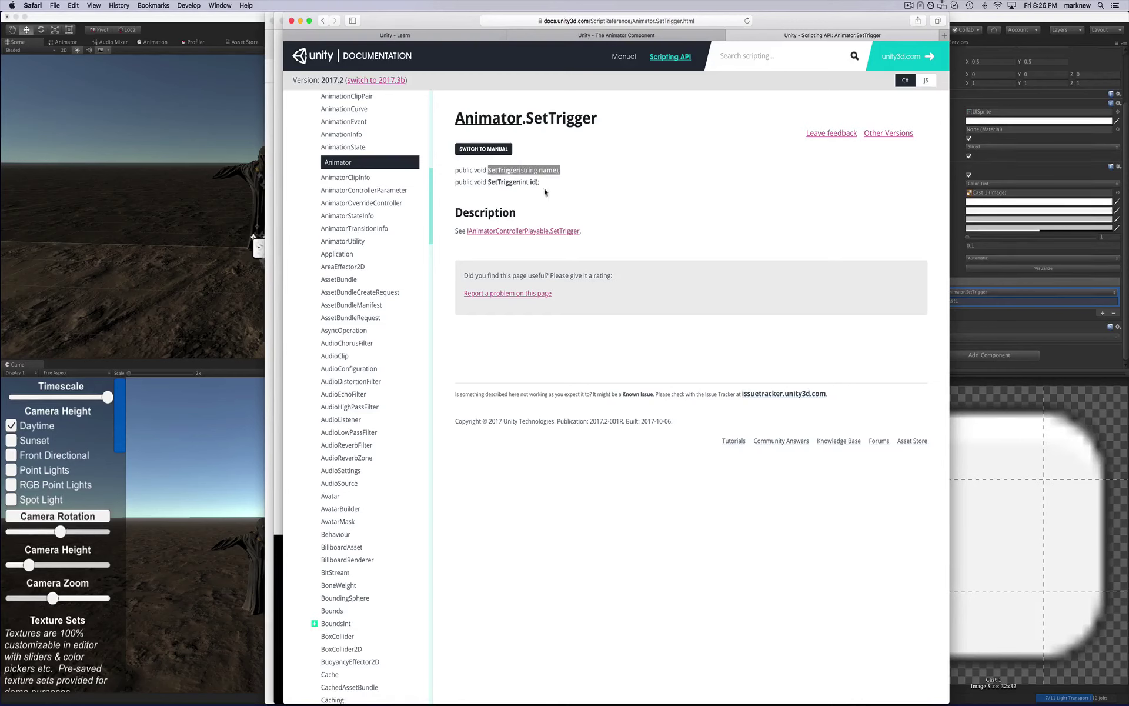